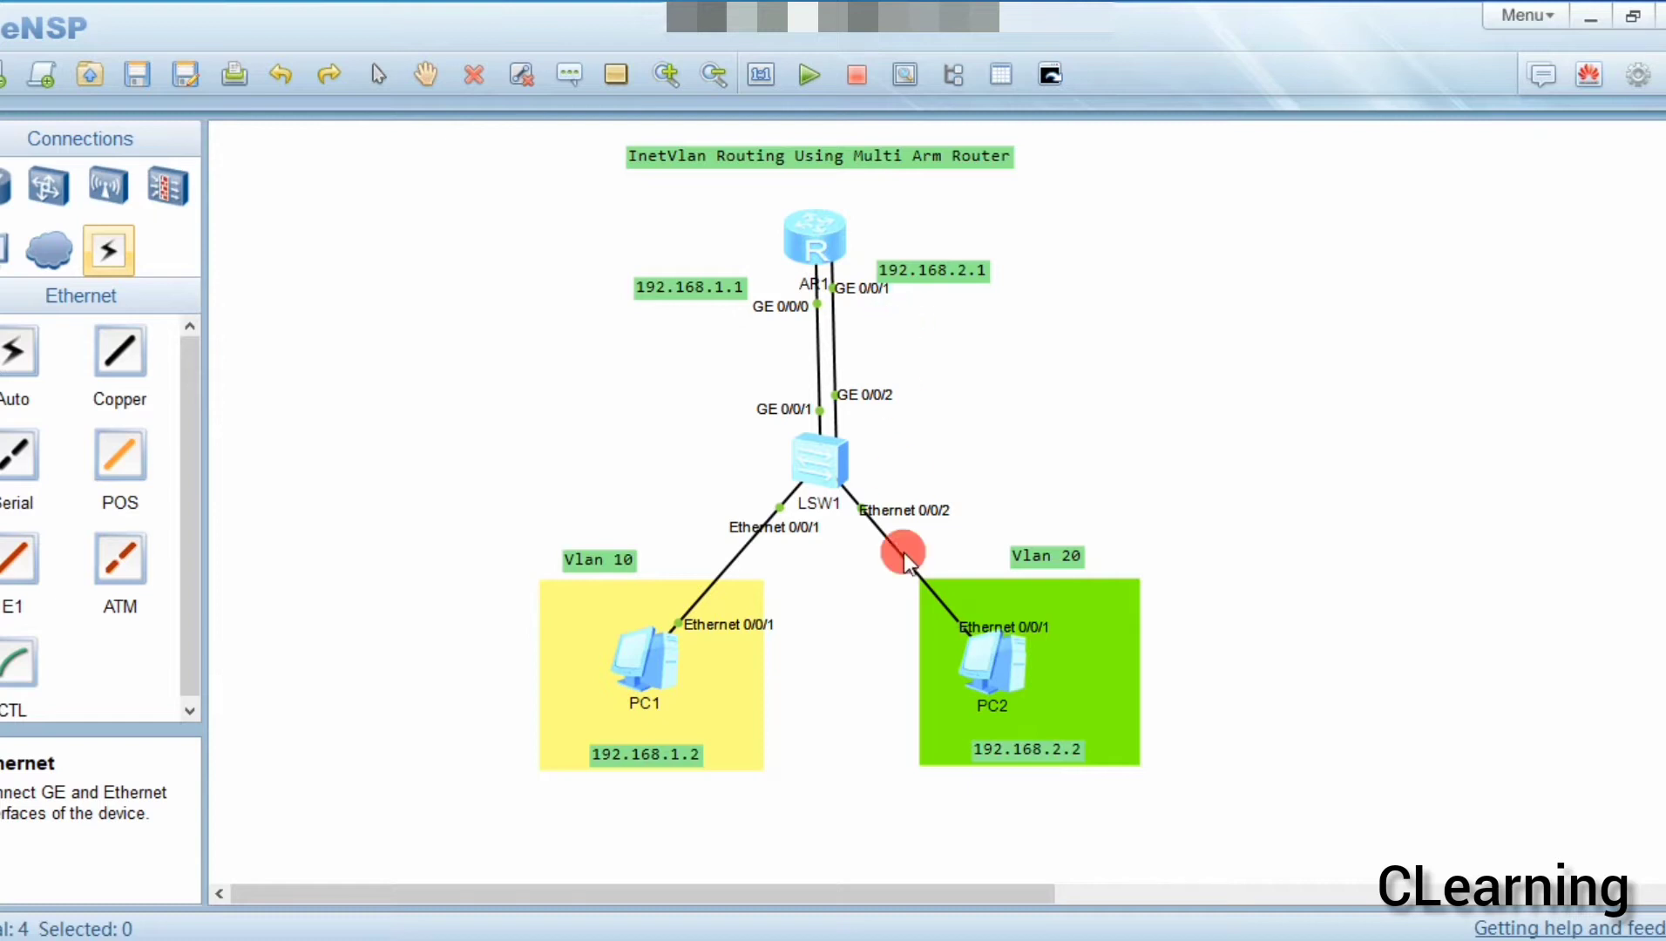
On router AR1, enter system view and give GigabitEthernet 0/0/1 the address 192.168.2.1/24
double_click(825, 238)
drag(726, 134, 1346, 138)
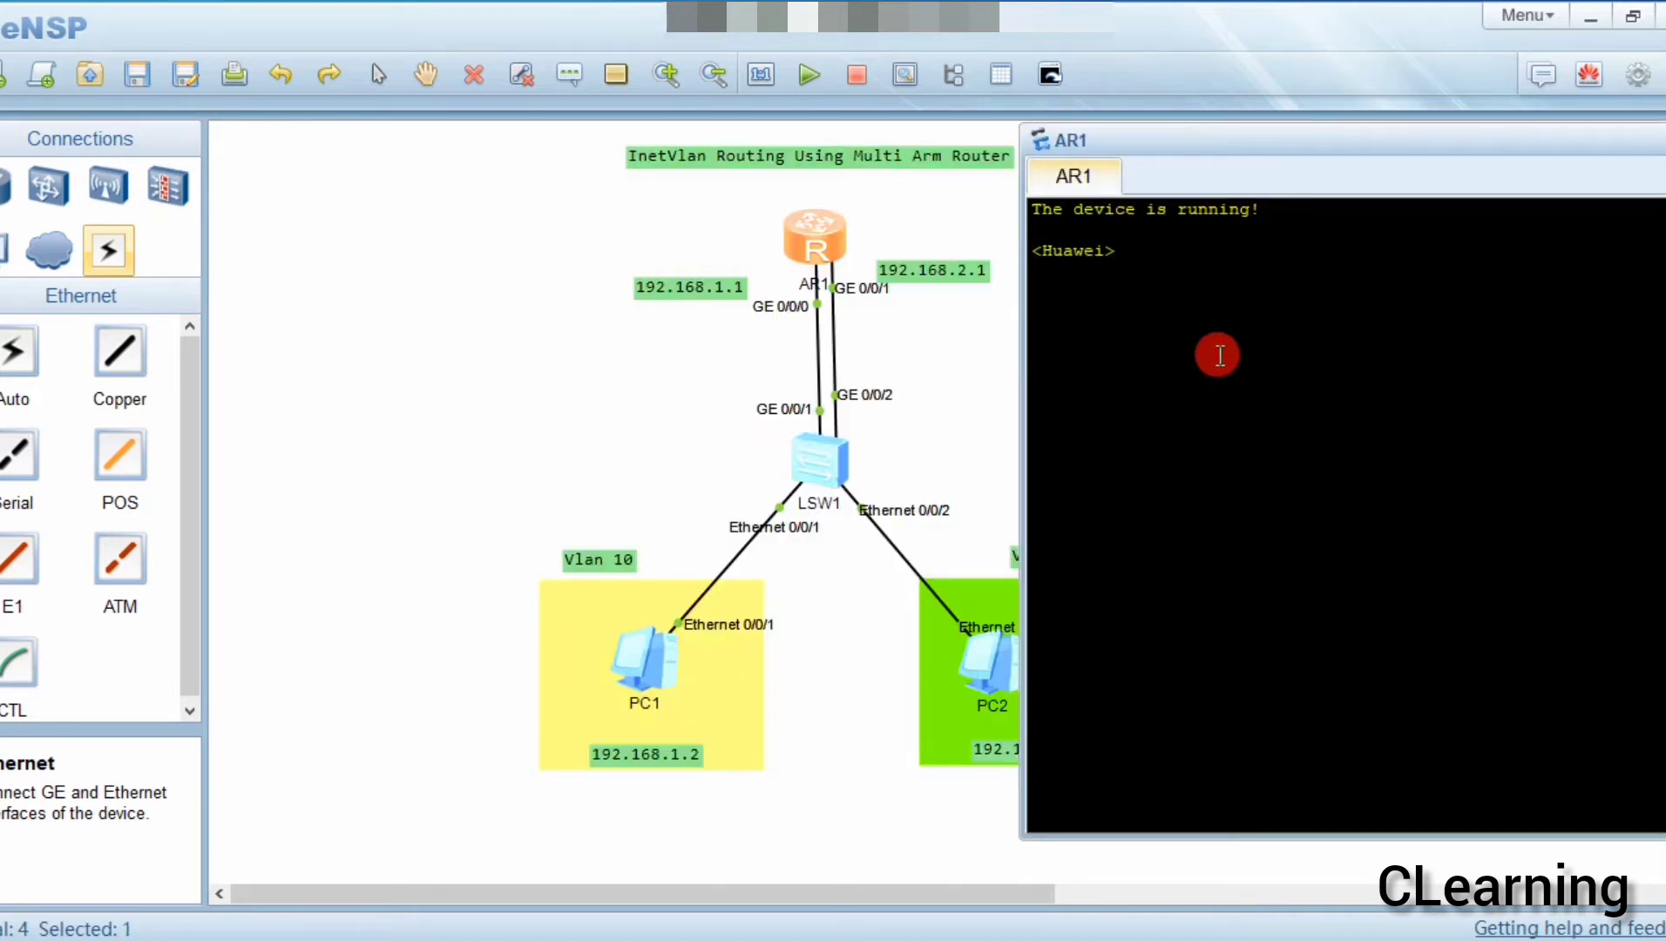
text(sys)
key(Return)
text(int g)
key(Tab)
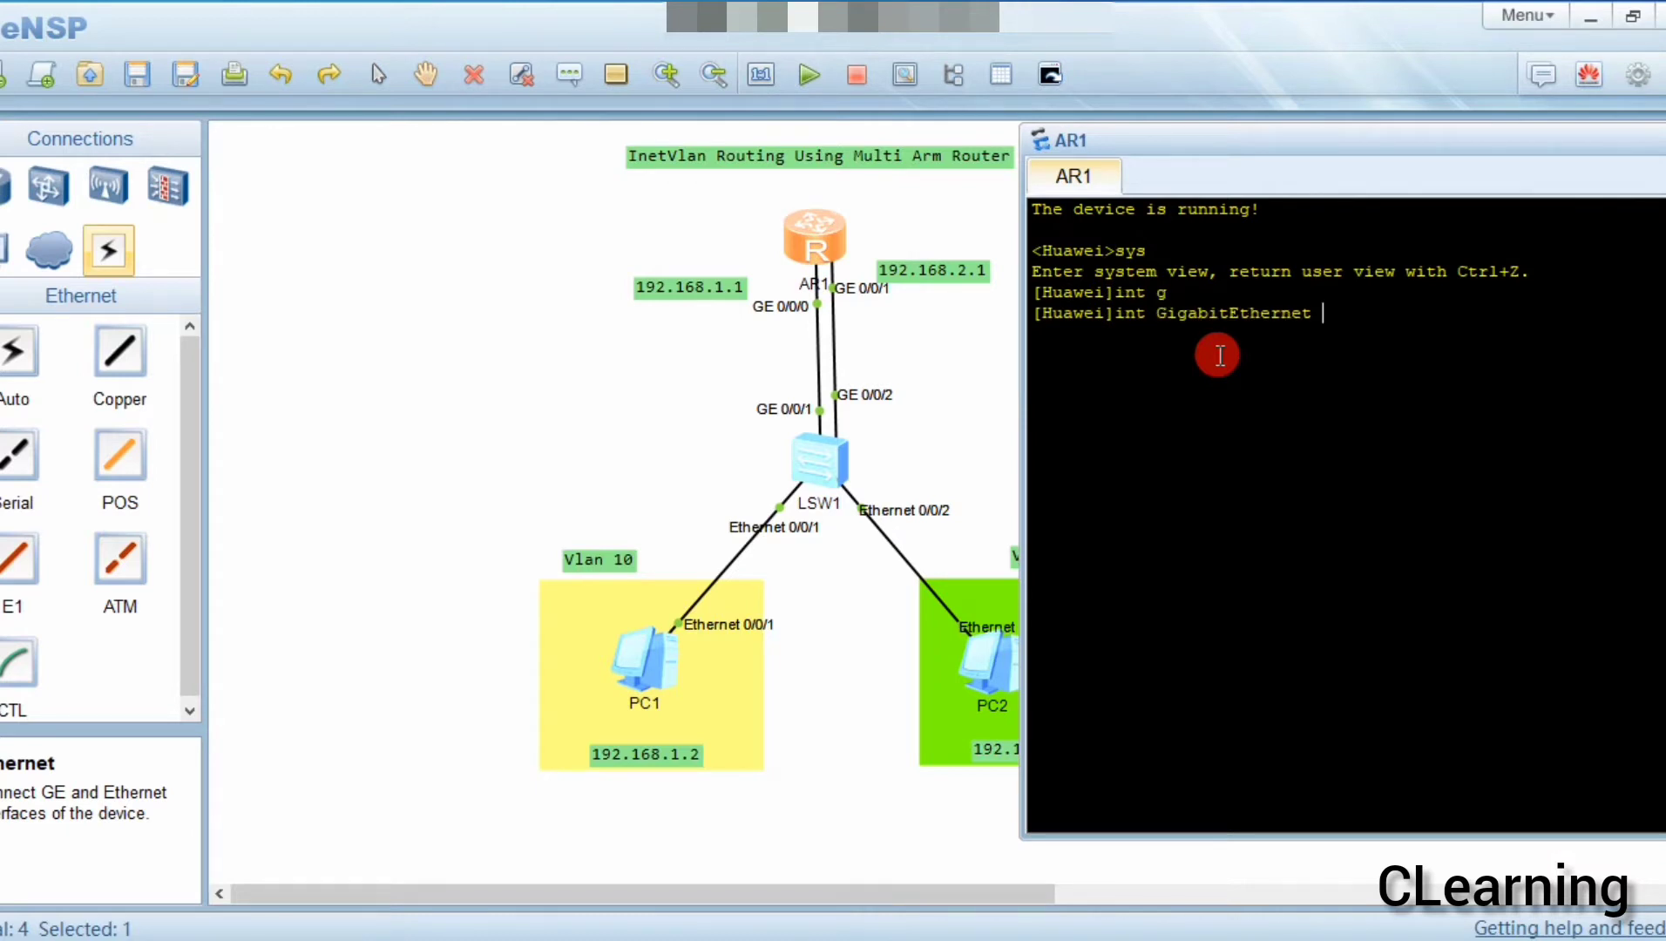
text(0/0/1)
key(Return)
text(ip )
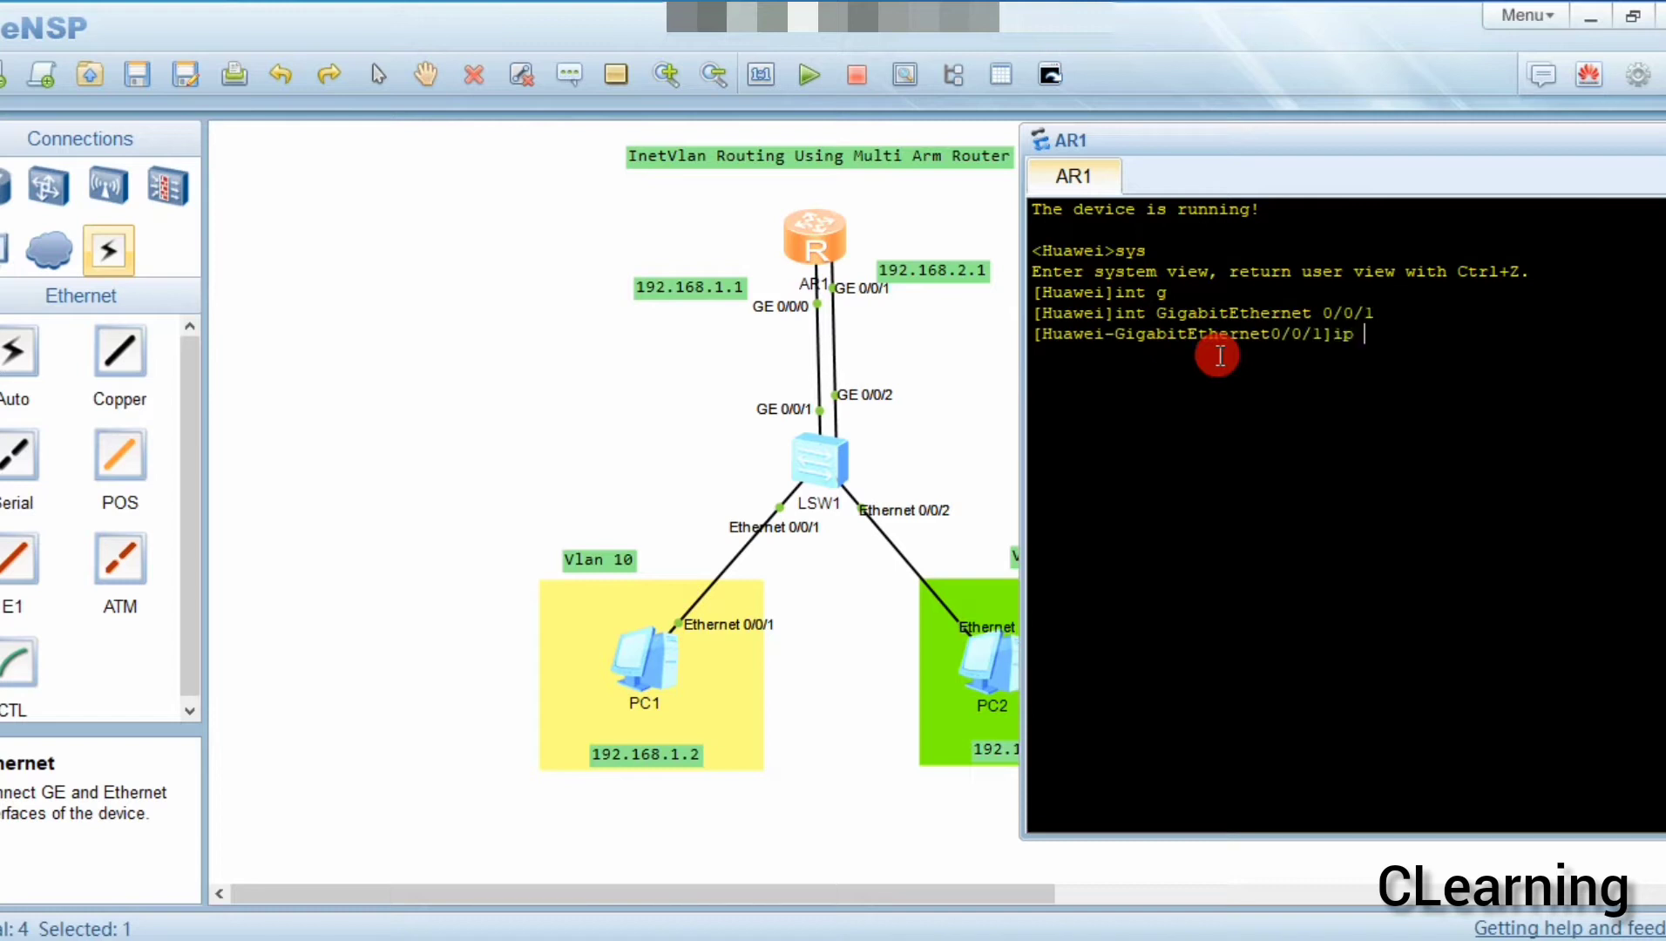
text(ad)
key(Tab)
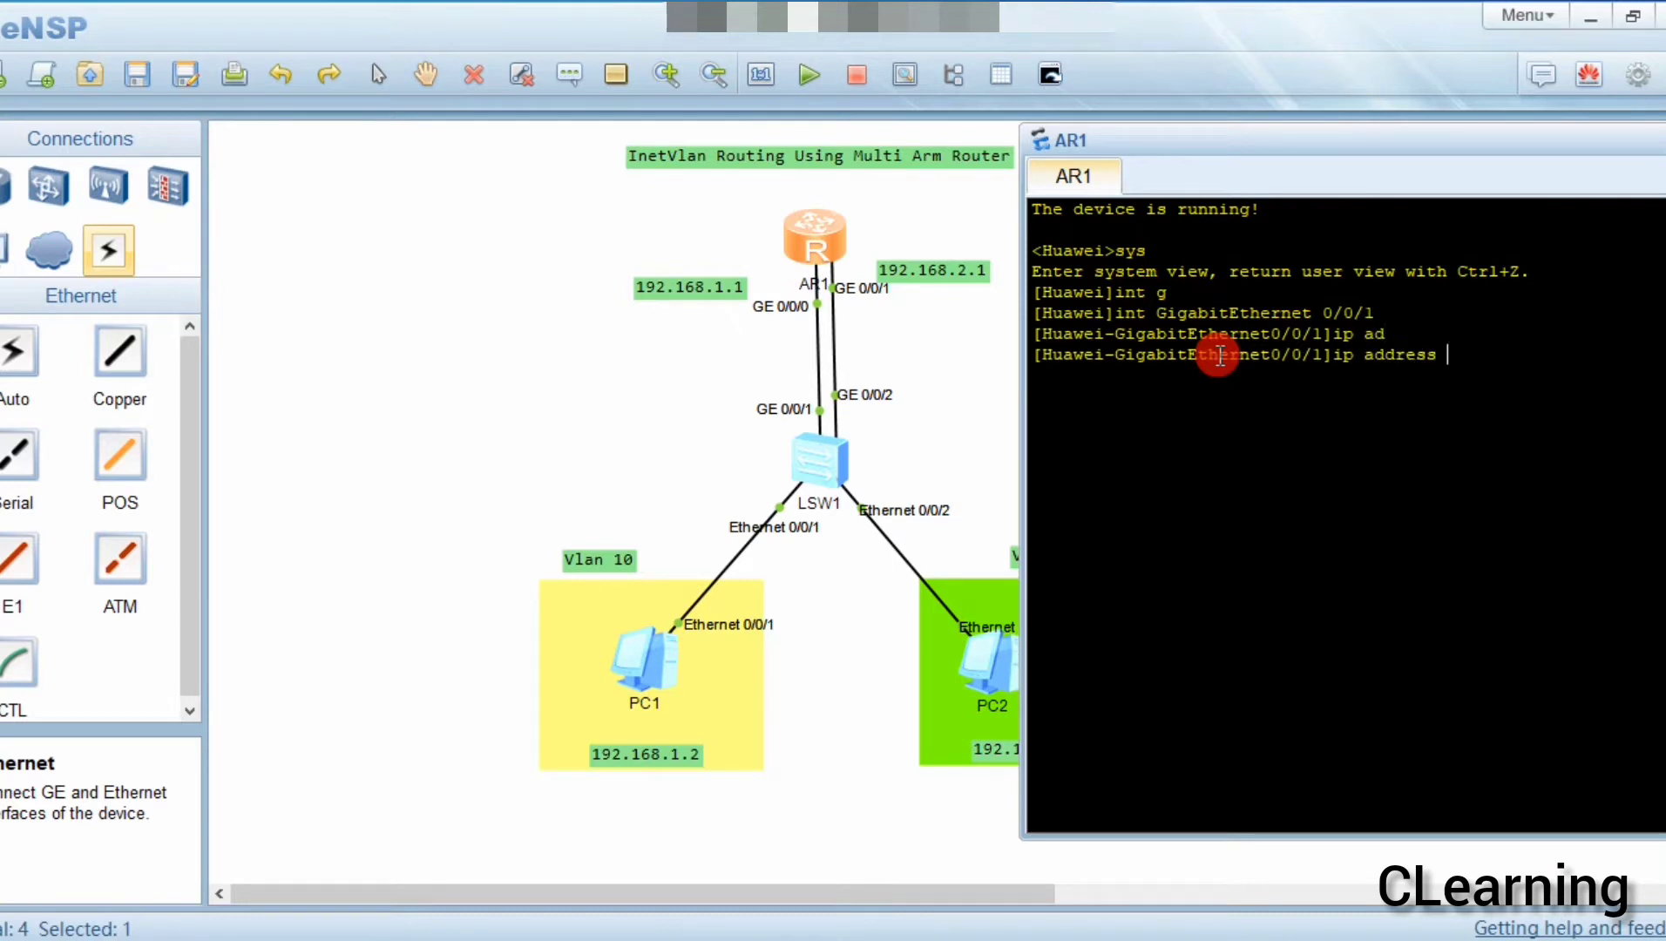
text(192.168.2.1 24)
key(Return)
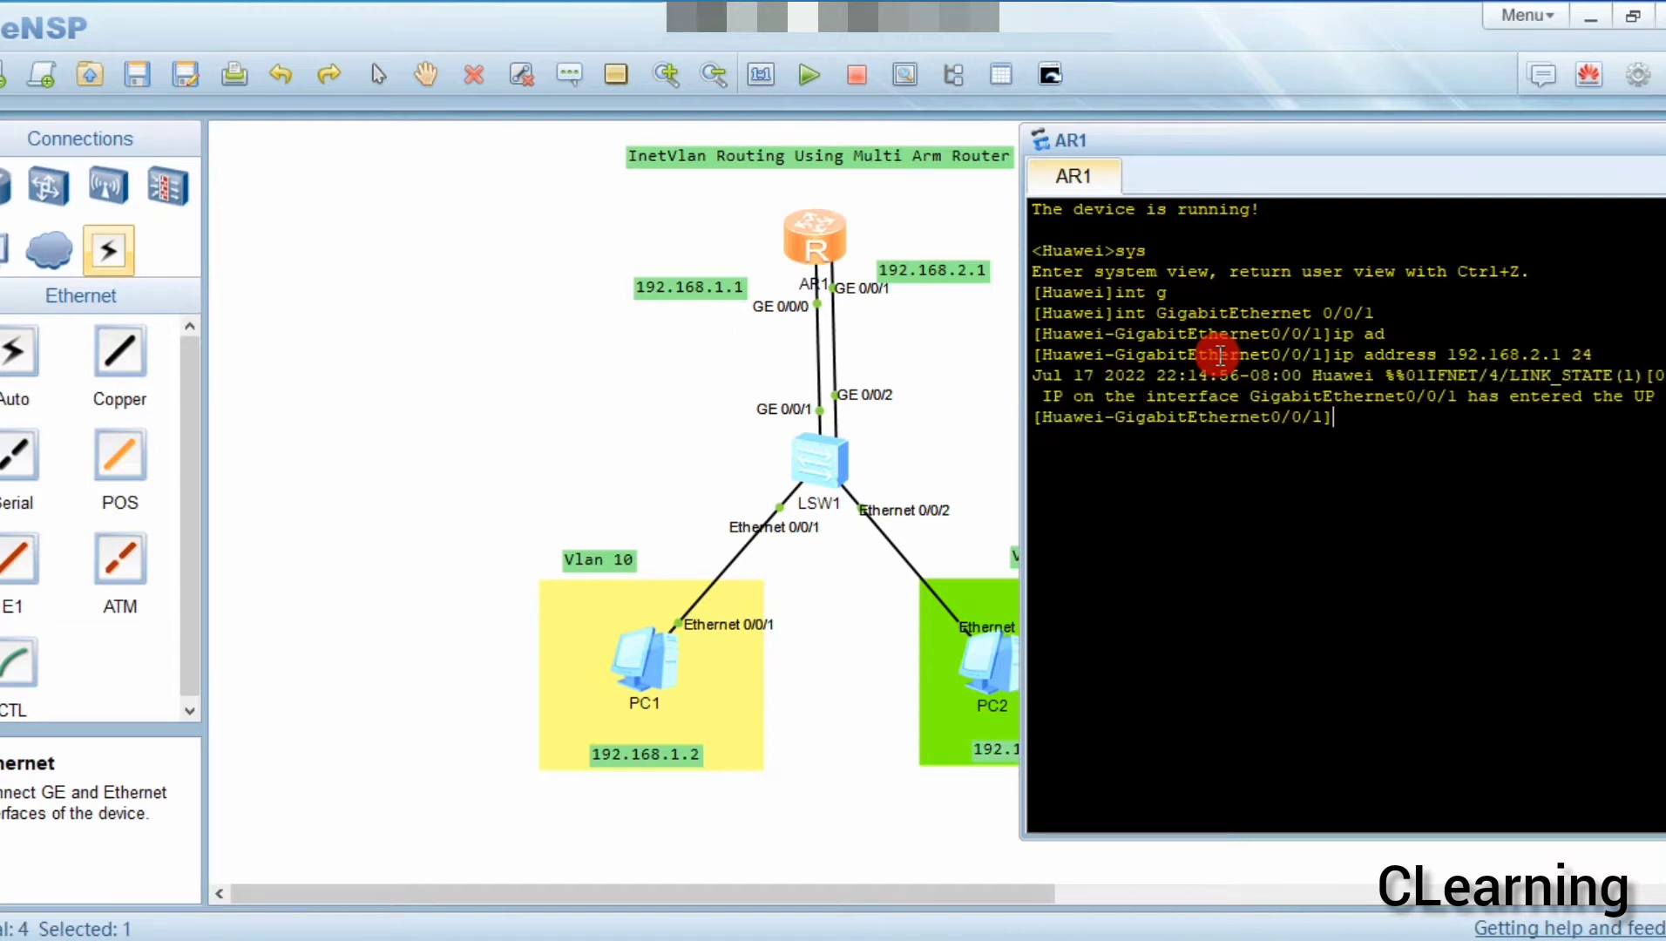
Assign 192.168.1.1/24 to AR1's GigabitEthernet 0/0/0
key(Return)
key(Up)
key(Up)
key(BackSpace)
text(0/0/0)
key(Return)
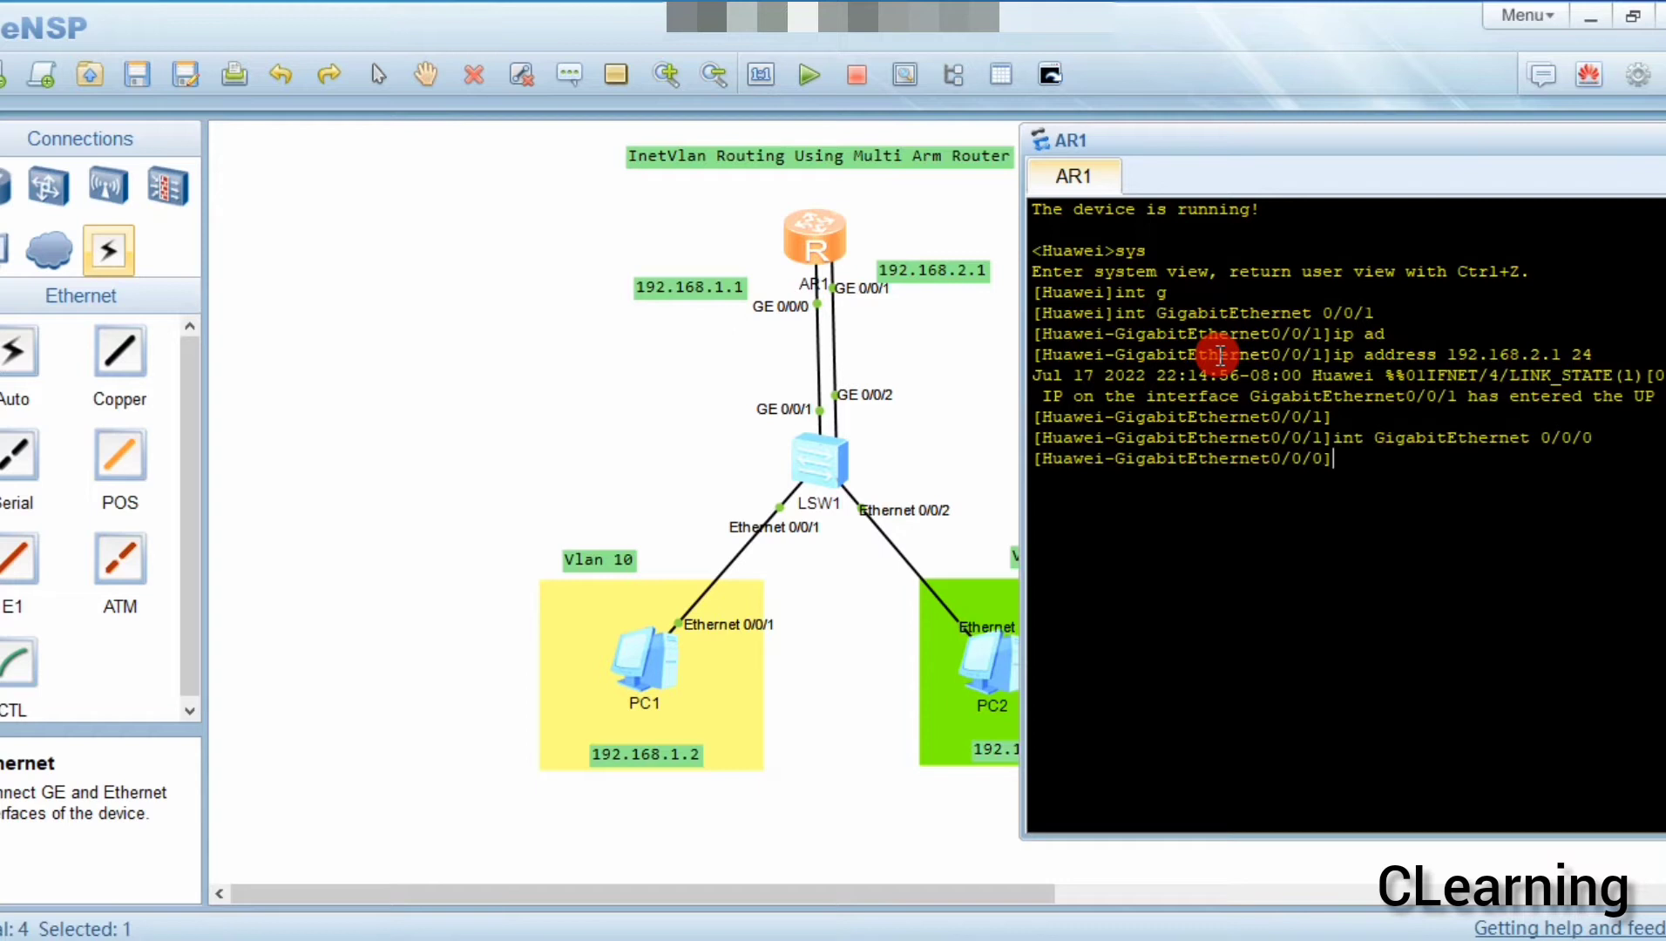
text(ip ad)
key(Tab)
text(192.)
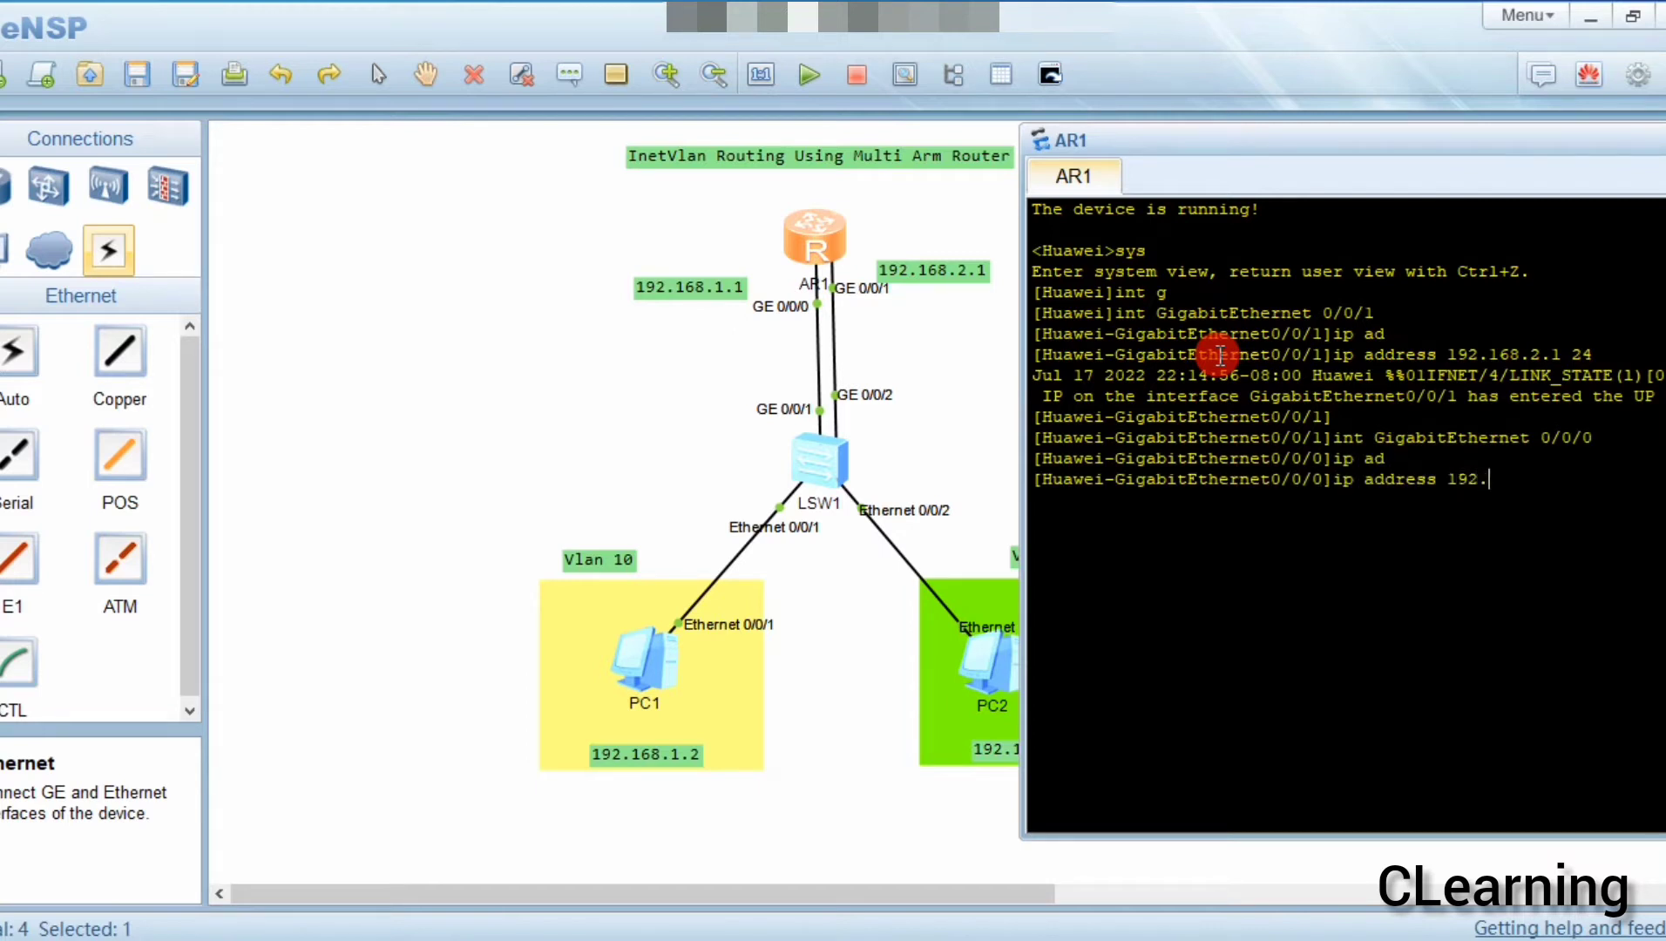
text(168.1.1 24)
key(Return)
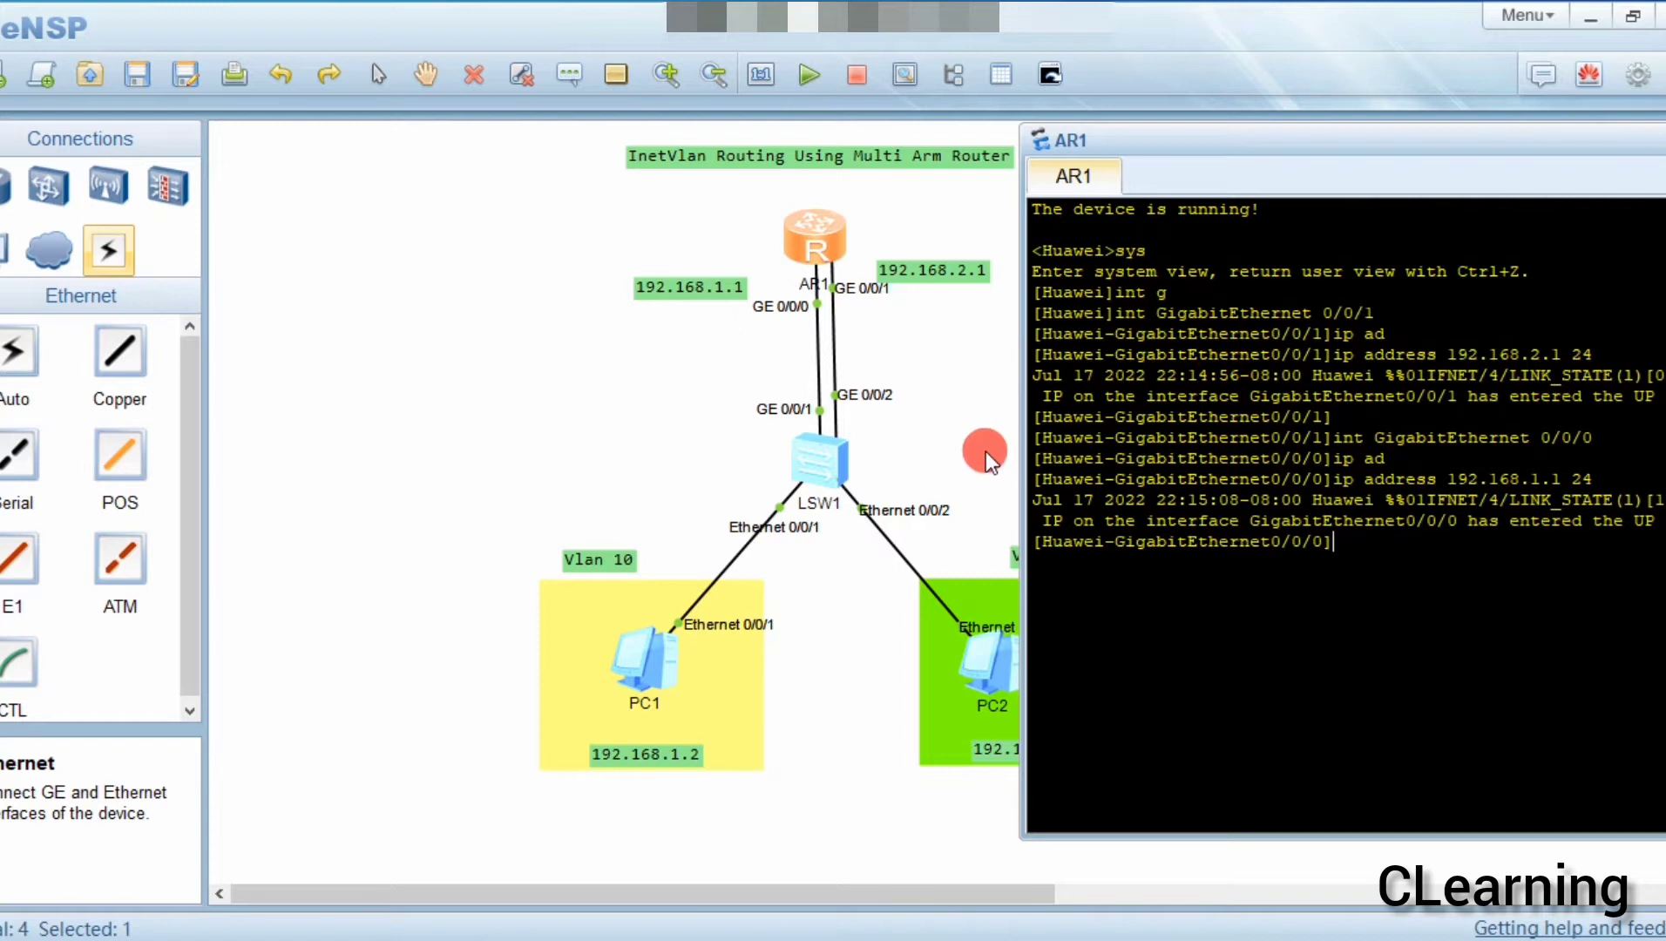
click(972, 565)
Open switch LSW1's console and enter system view
double_click(827, 464)
key(Return)
key(Return)
click(1135, 279)
text(sys)
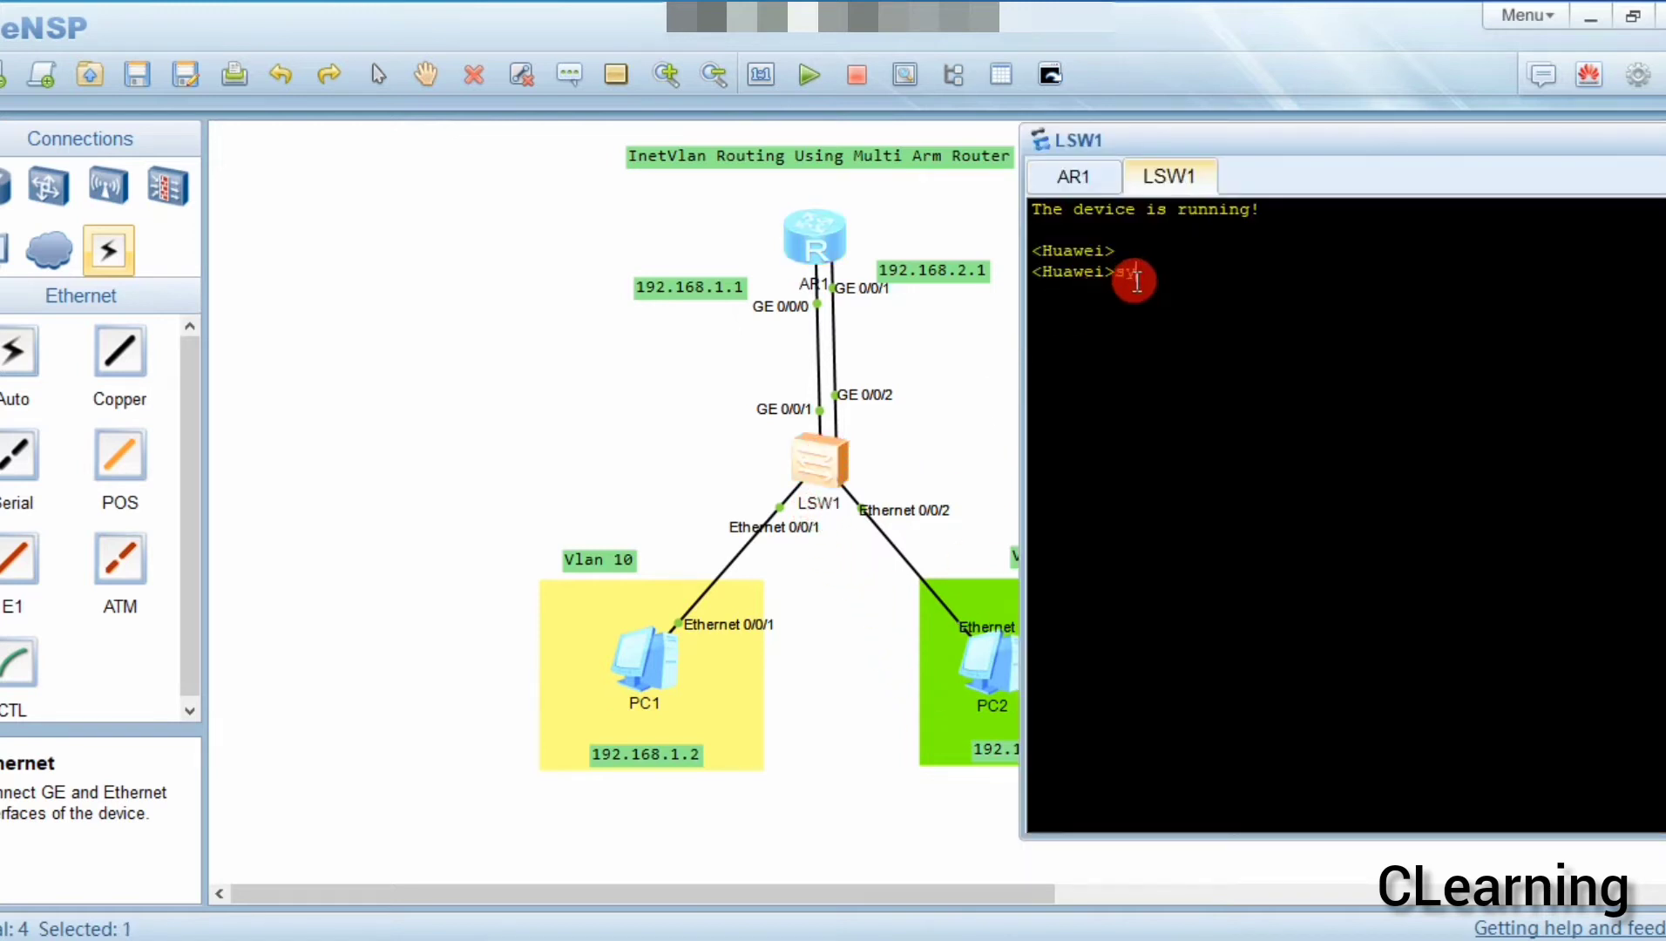
key(Tab)
key(Return)
key(Return)
key(Return)
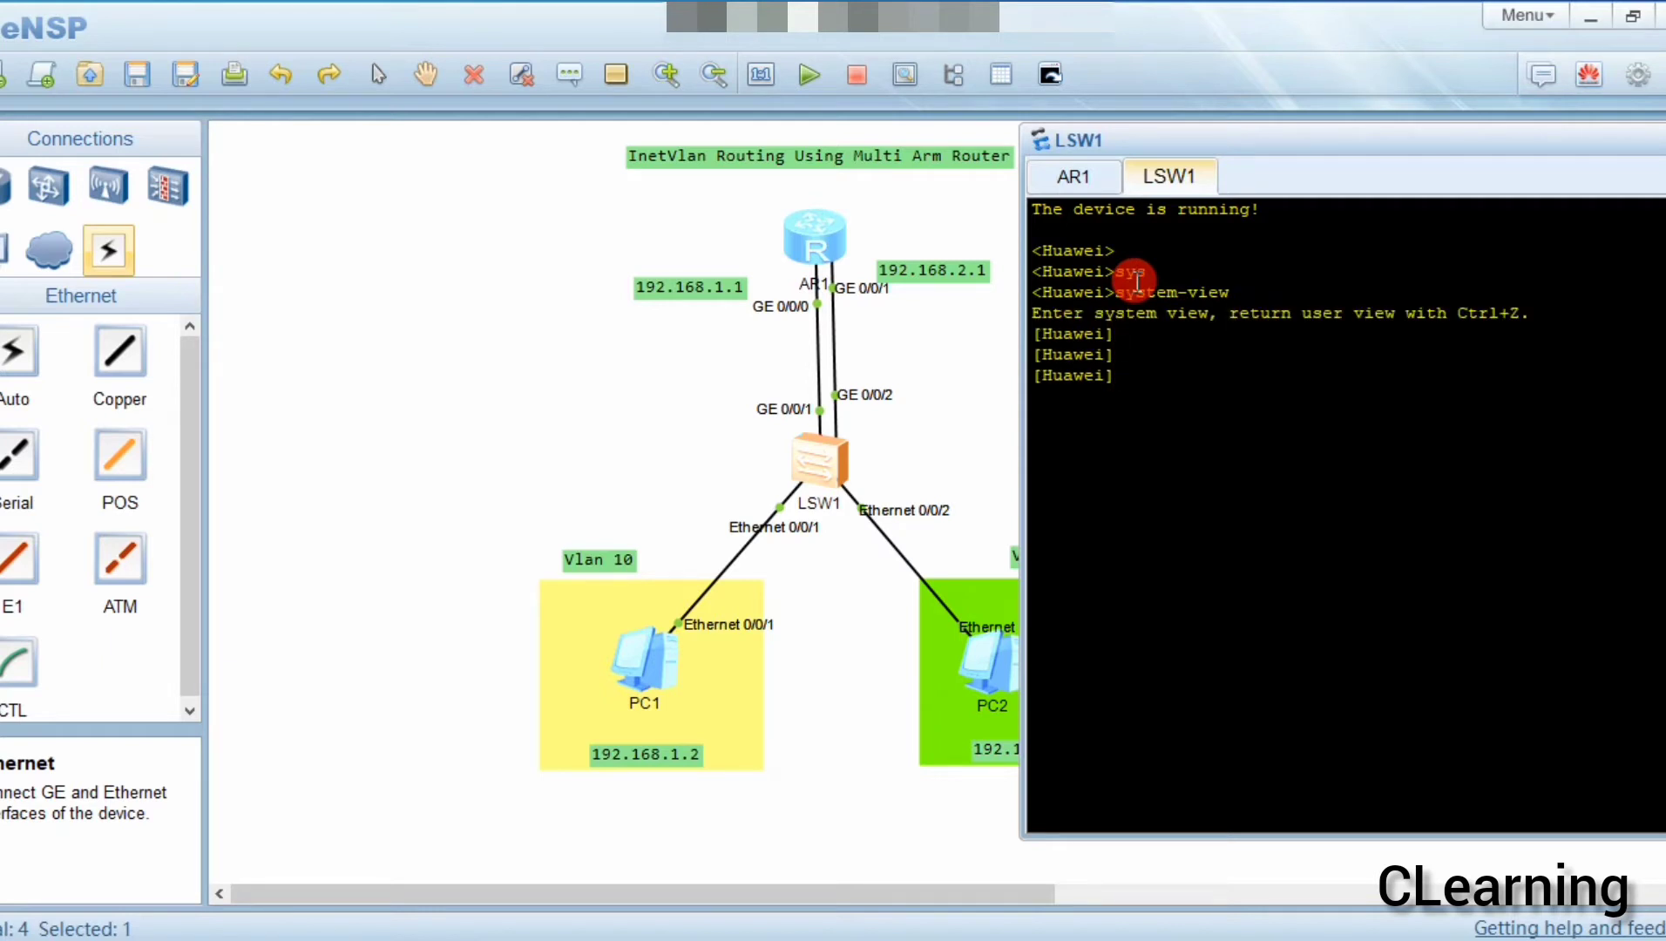
Create VLANs 10 and 20 on LSW1 with vlan batch 10 20
text(int e)
key(BackSpace)
key(BackSpace)
key(BackSpace)
key(BackSpace)
key(BackSpace)
text(vl)
key(Tab)
text(b)
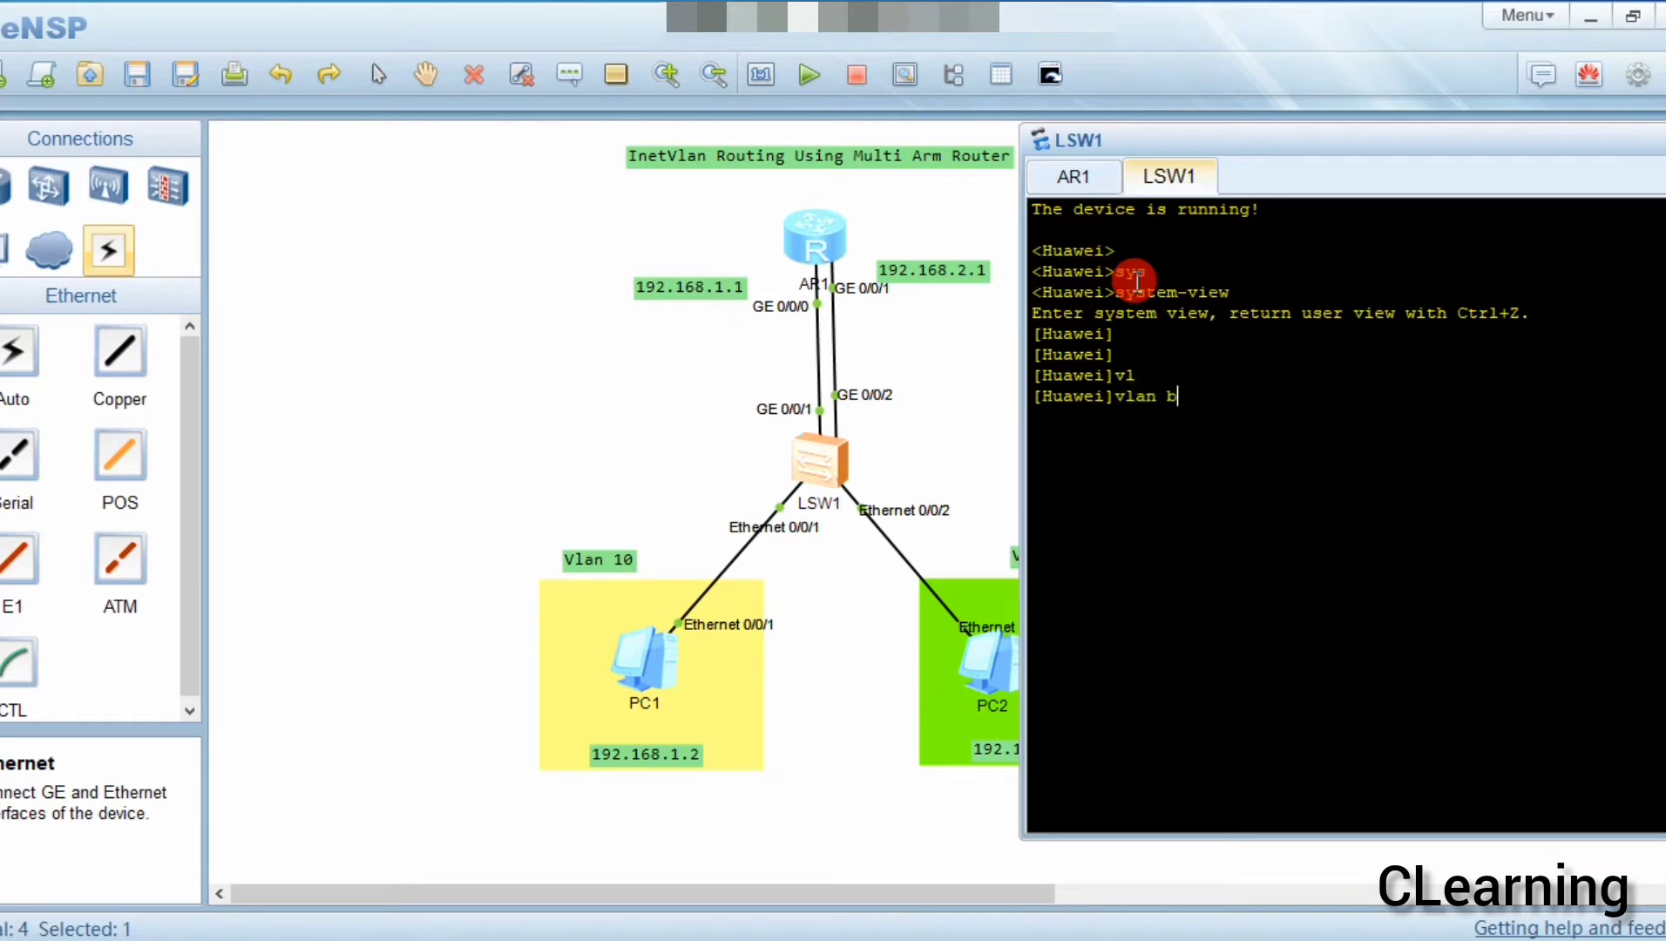
key(Tab)
text(1)
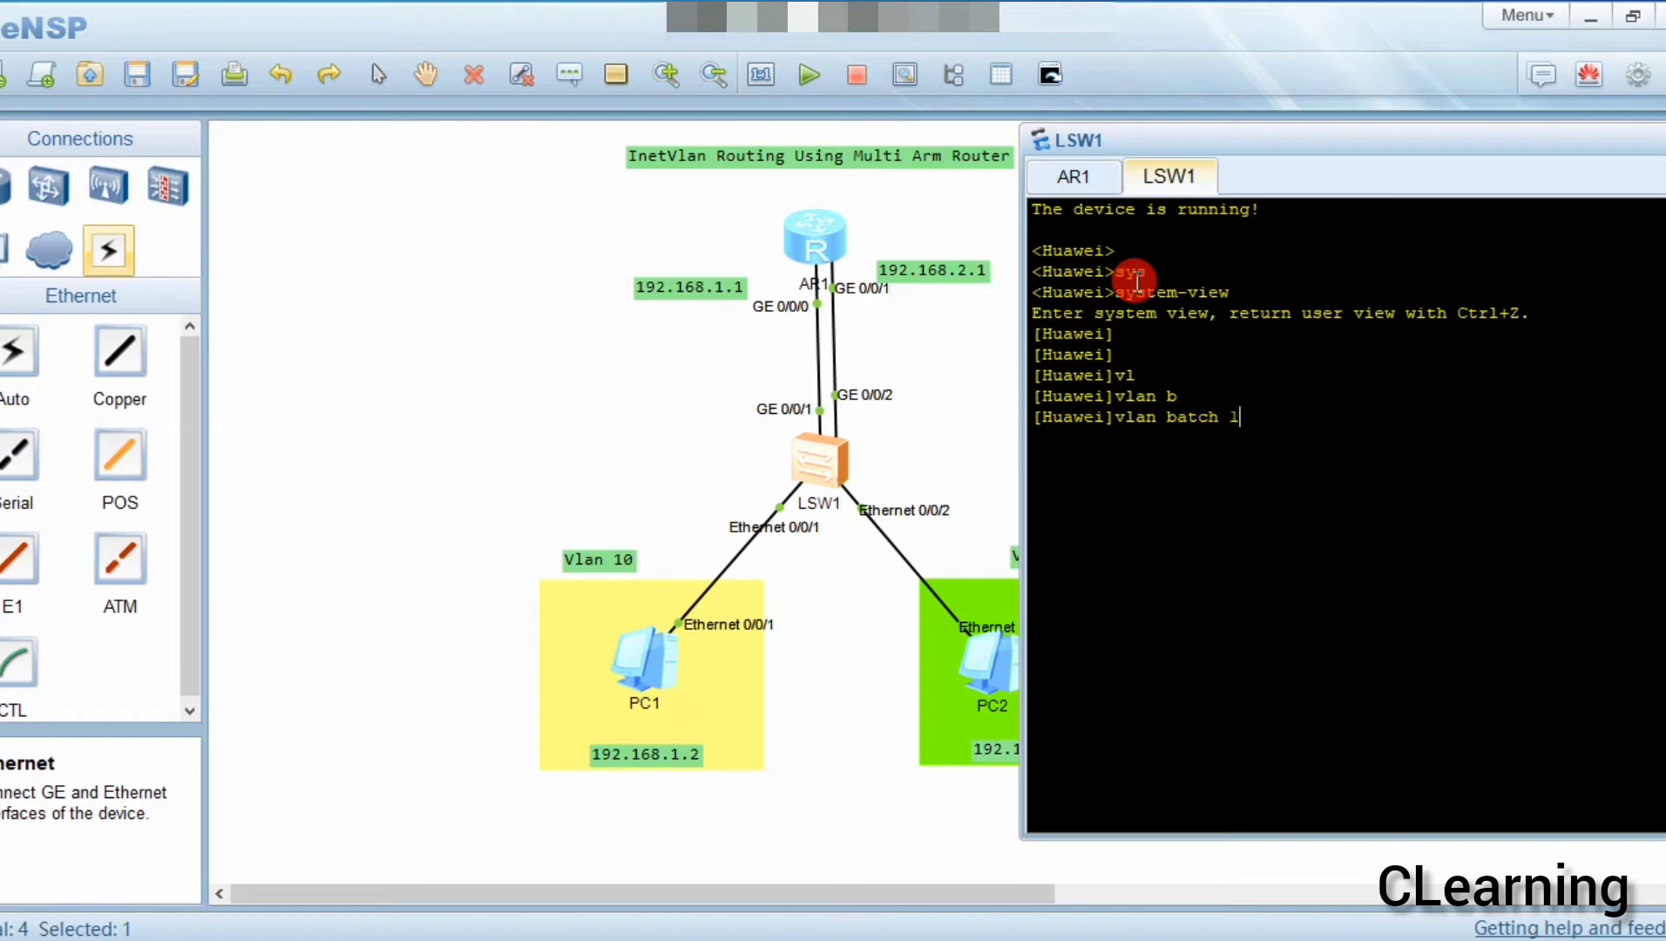
text(0 20 2)
key(Return)
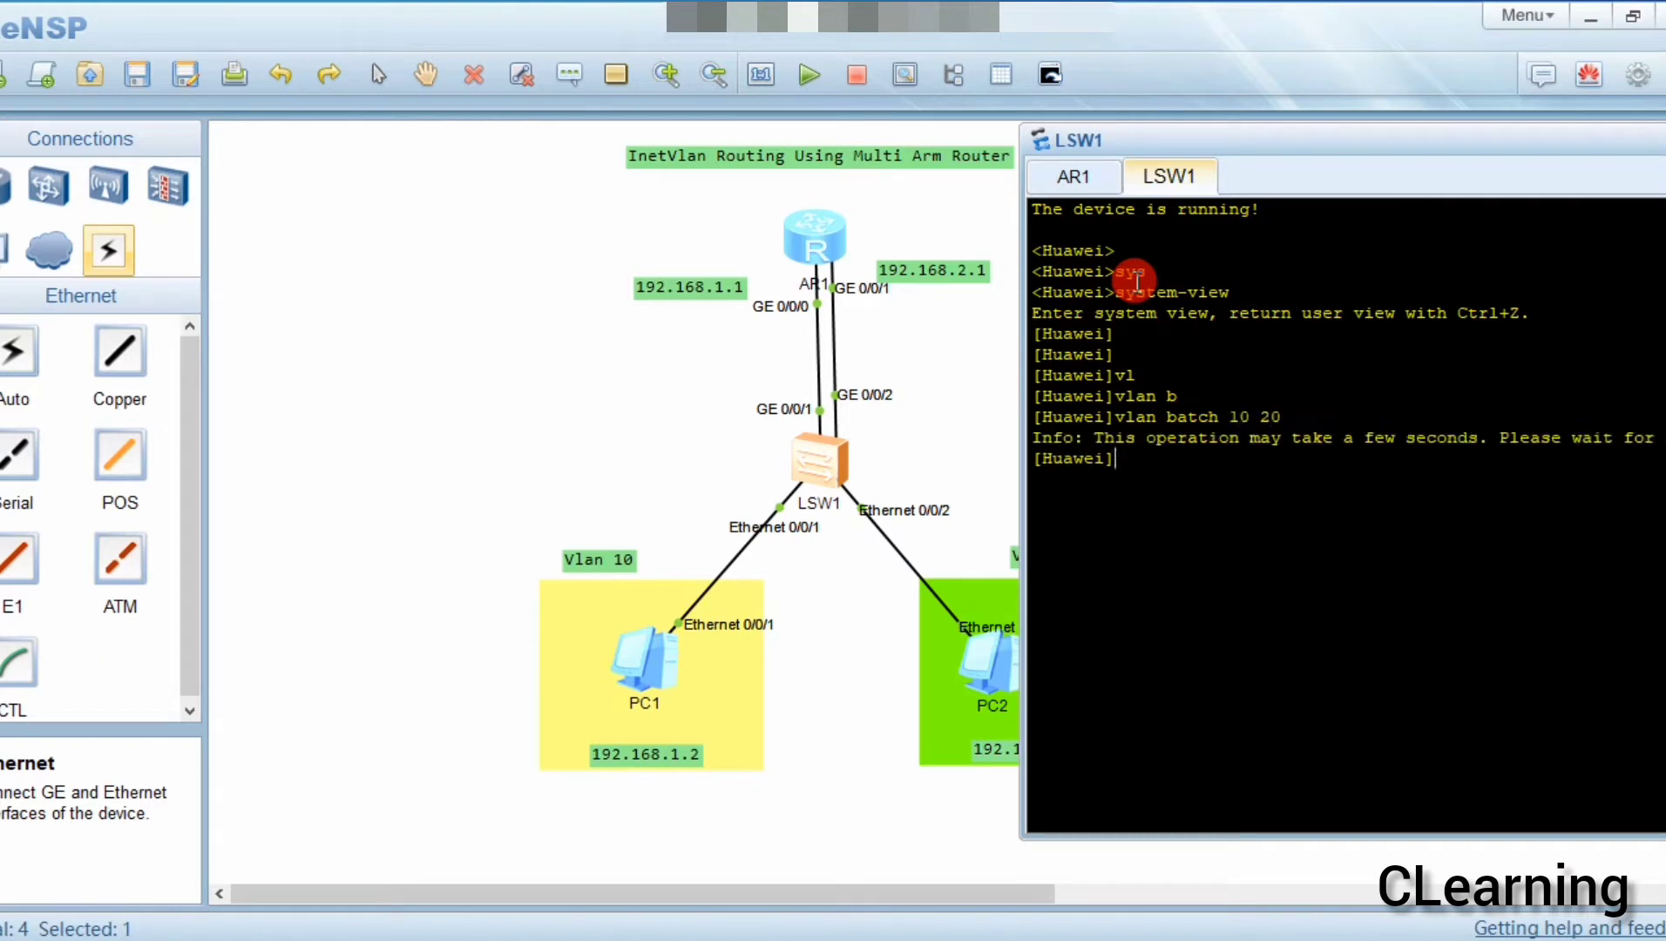
text(int)
key(Tab)
Make LSW1's Ethernet 0/0/1 an access port
text(rt)
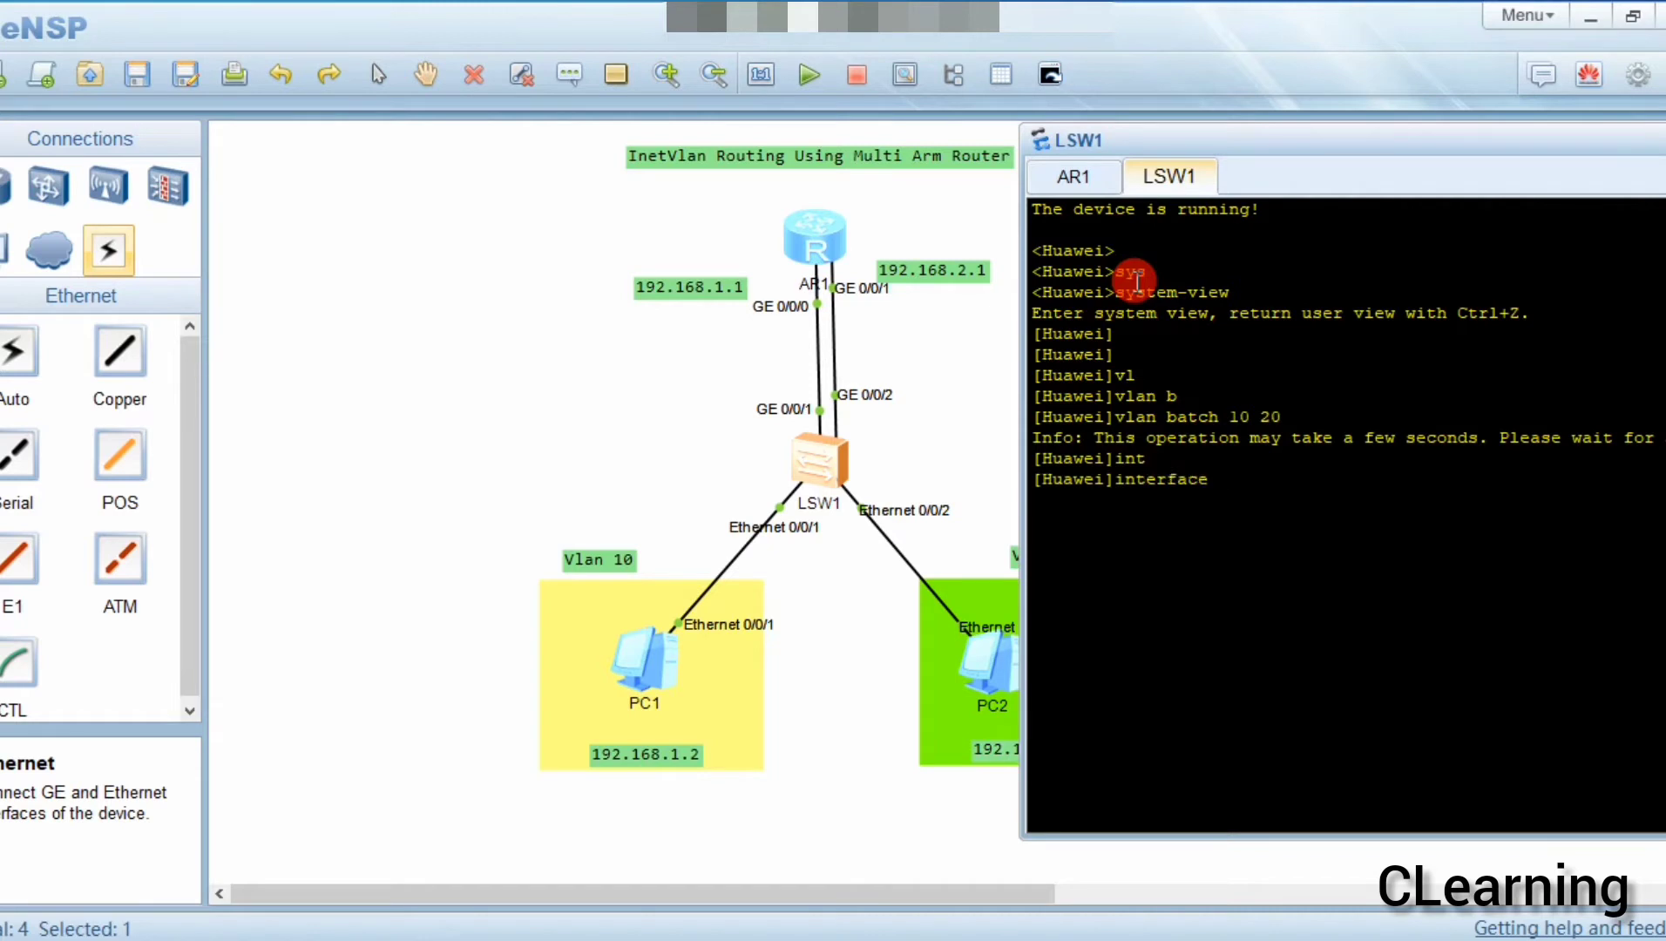
key(BackSpace)
key(BackSpace)
text(eth)
key(Tab)
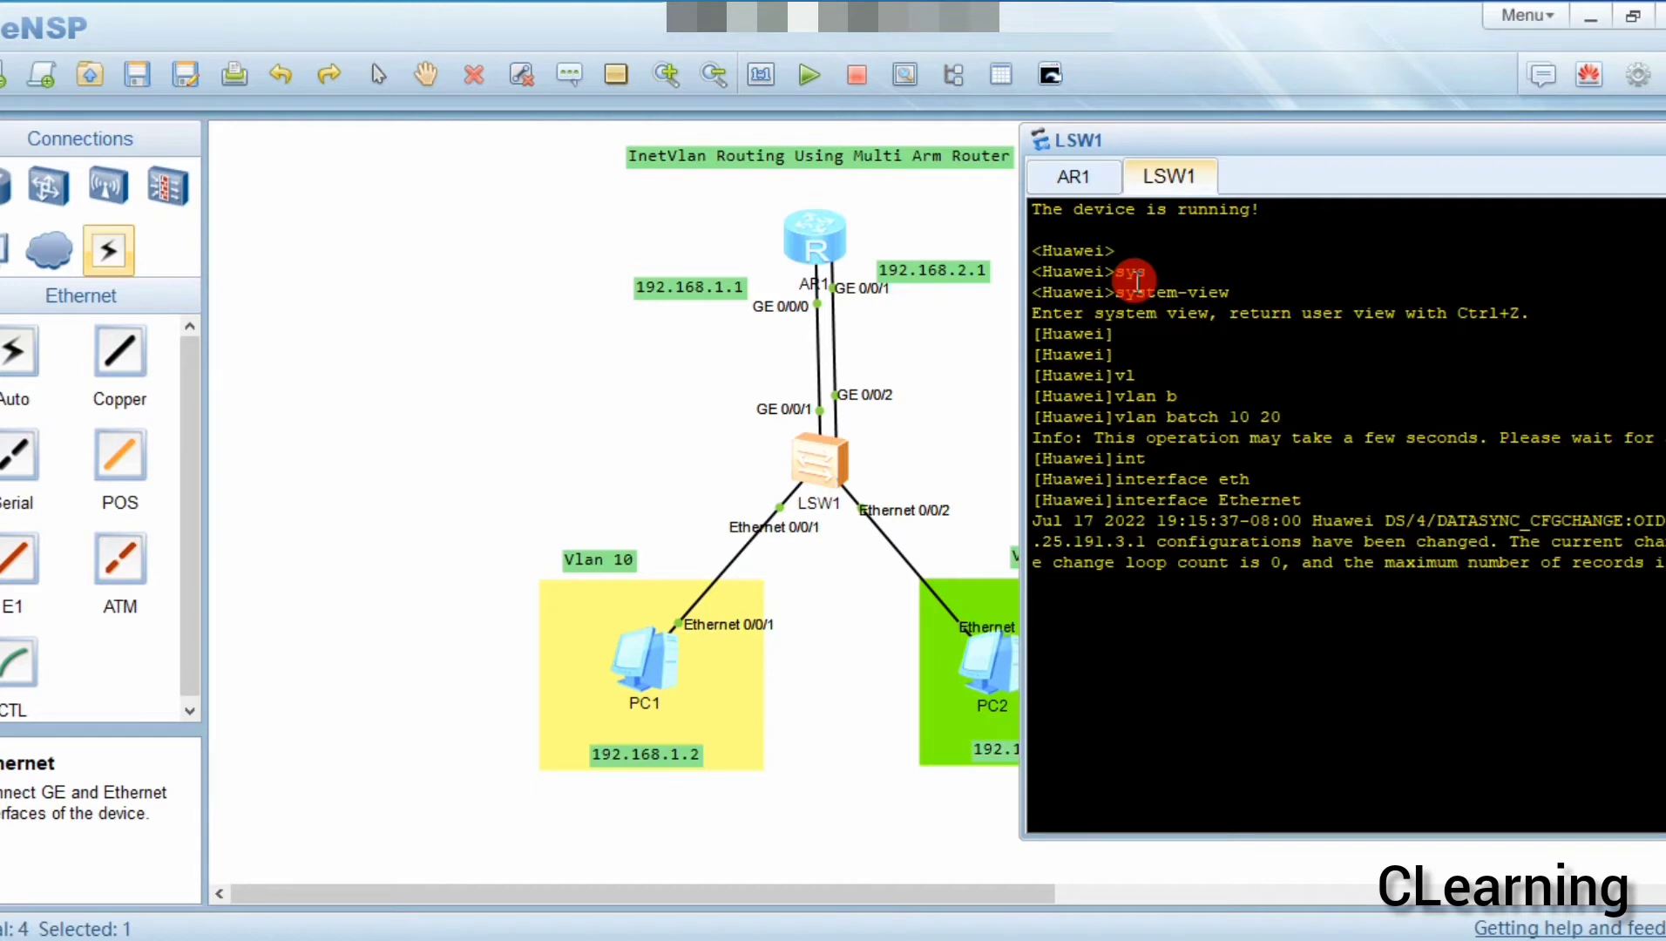
key(Return)
key(Up)
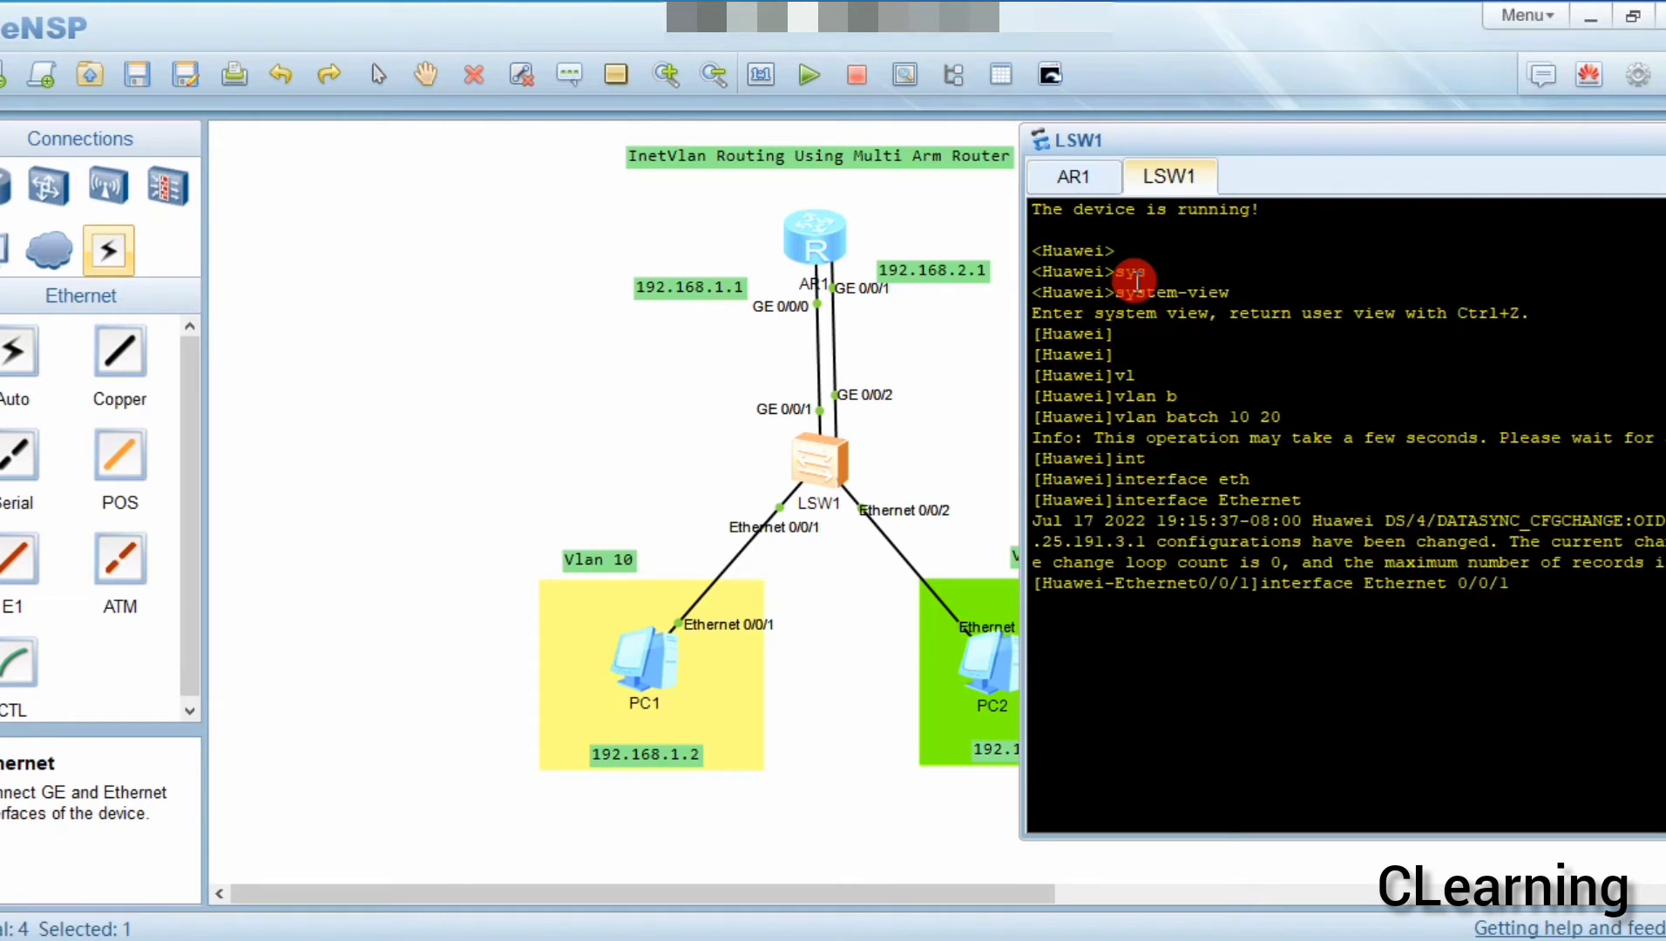
key(Return)
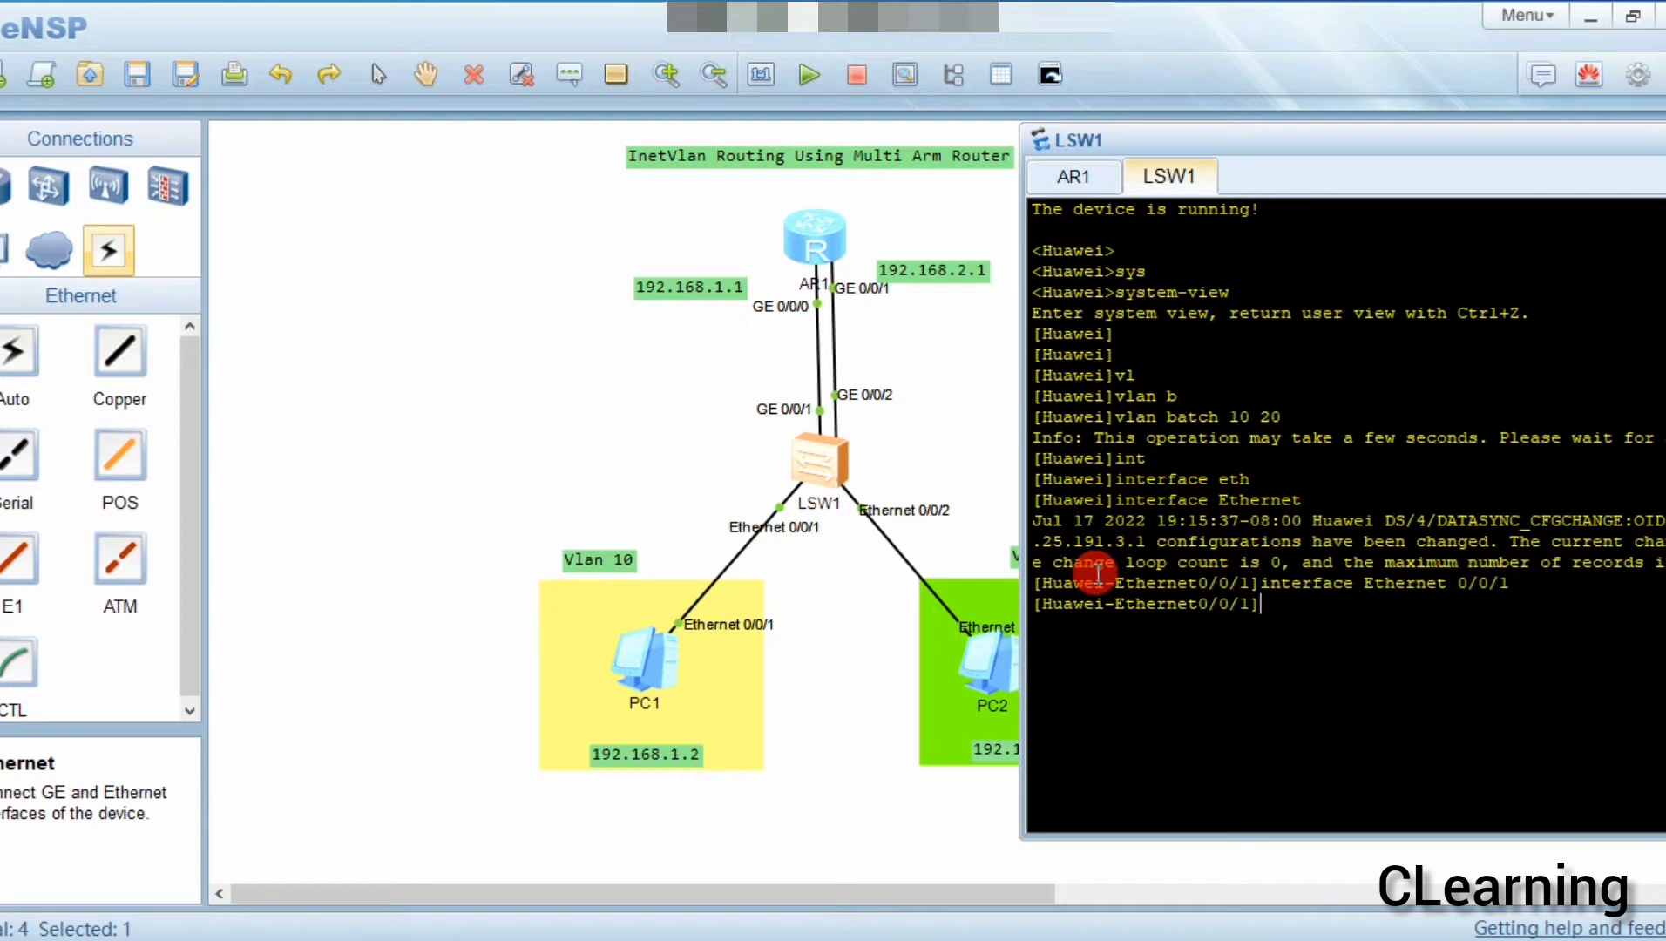
text(po)
key(Tab)
text(li)
key(Tab)
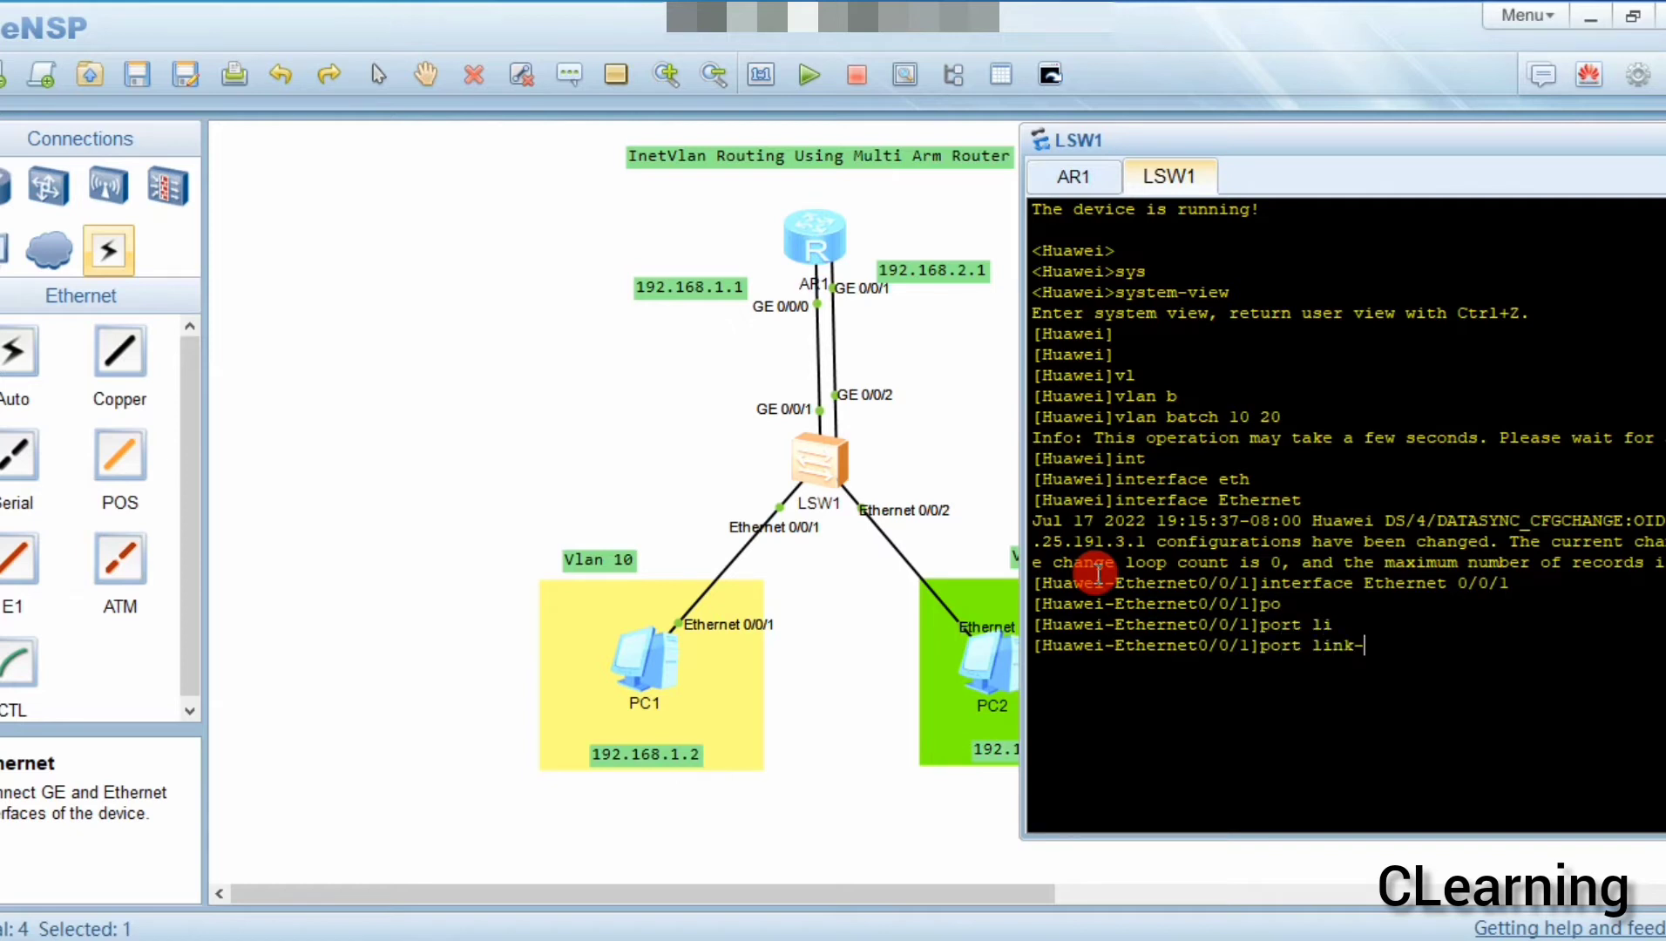
text(t)
key(Tab)
text(ac)
key(Tab)
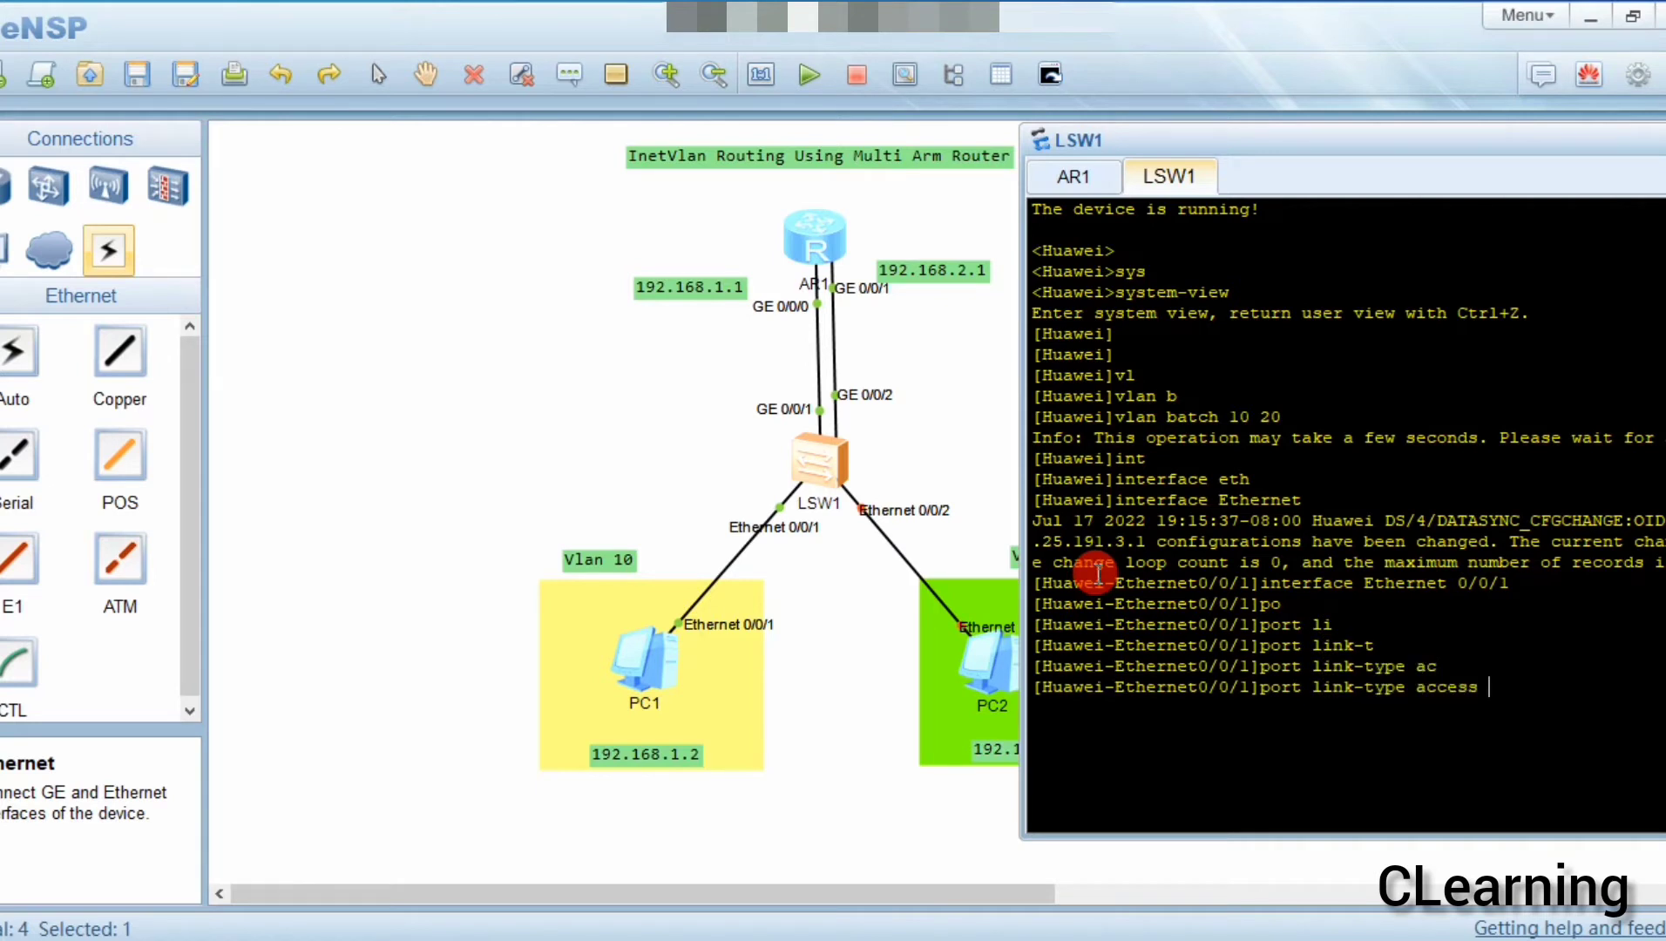
key(Return)
Put Ethernet 0/0/1 into default VLAN 10
text(port )
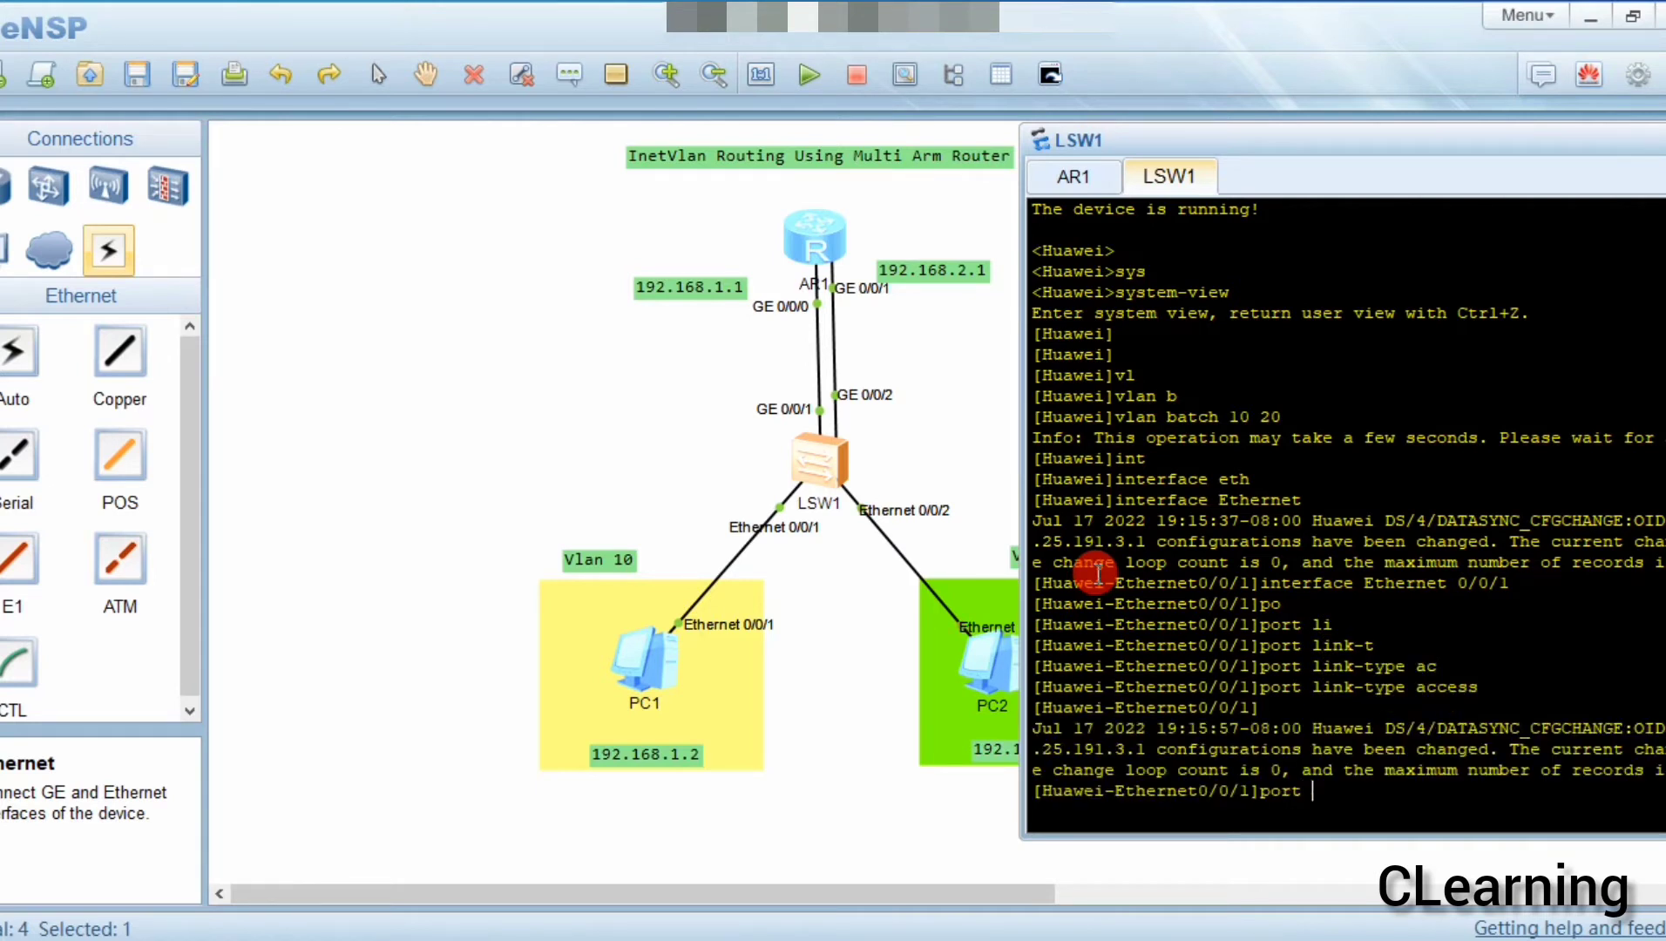
text(de)
key(Tab)
text(v)
key(Tab)
text(10)
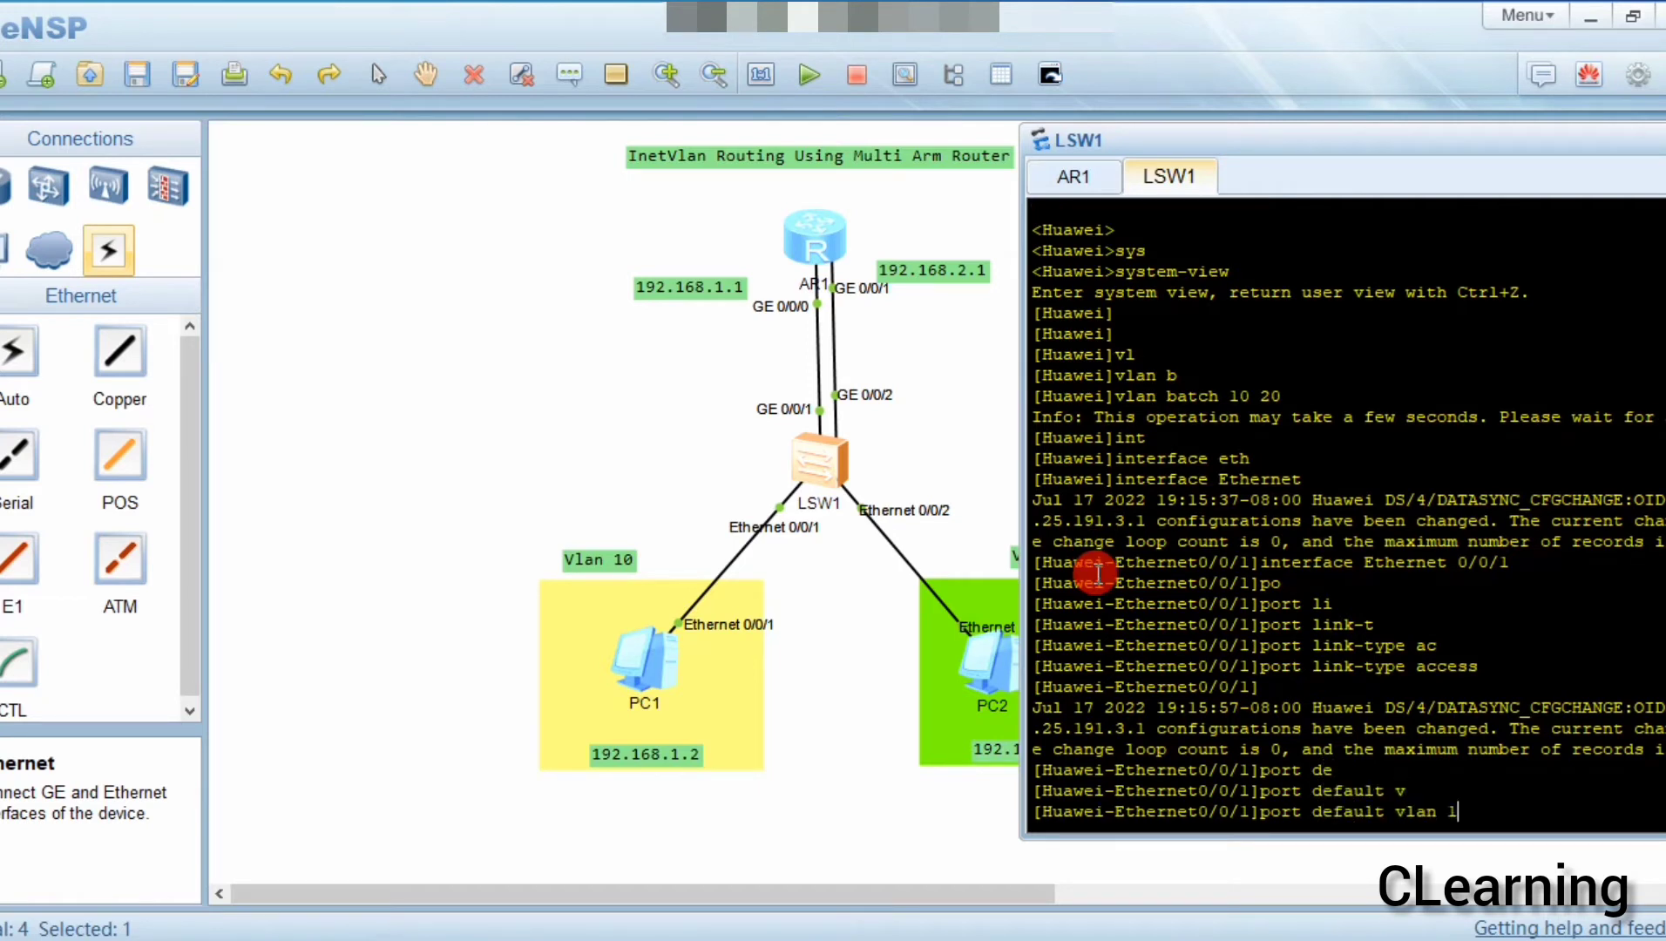
key(Return)
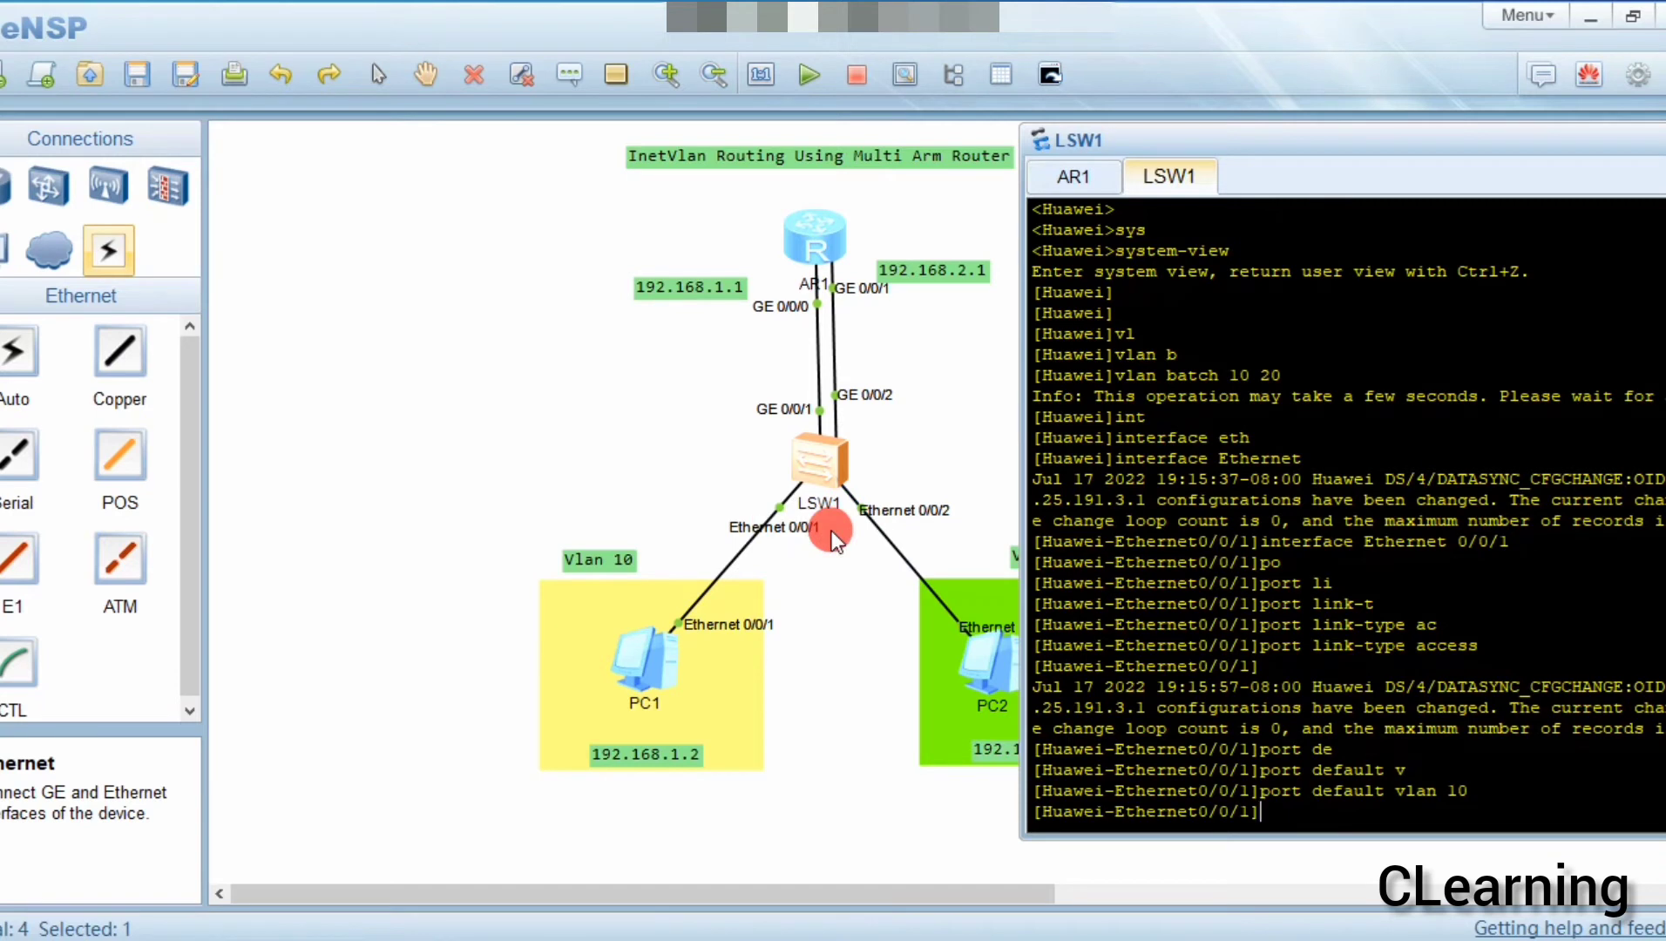
Make LSW1's Ethernet 0/0/2 an access port
key(Return)
key(Return)
text(vlan 10)
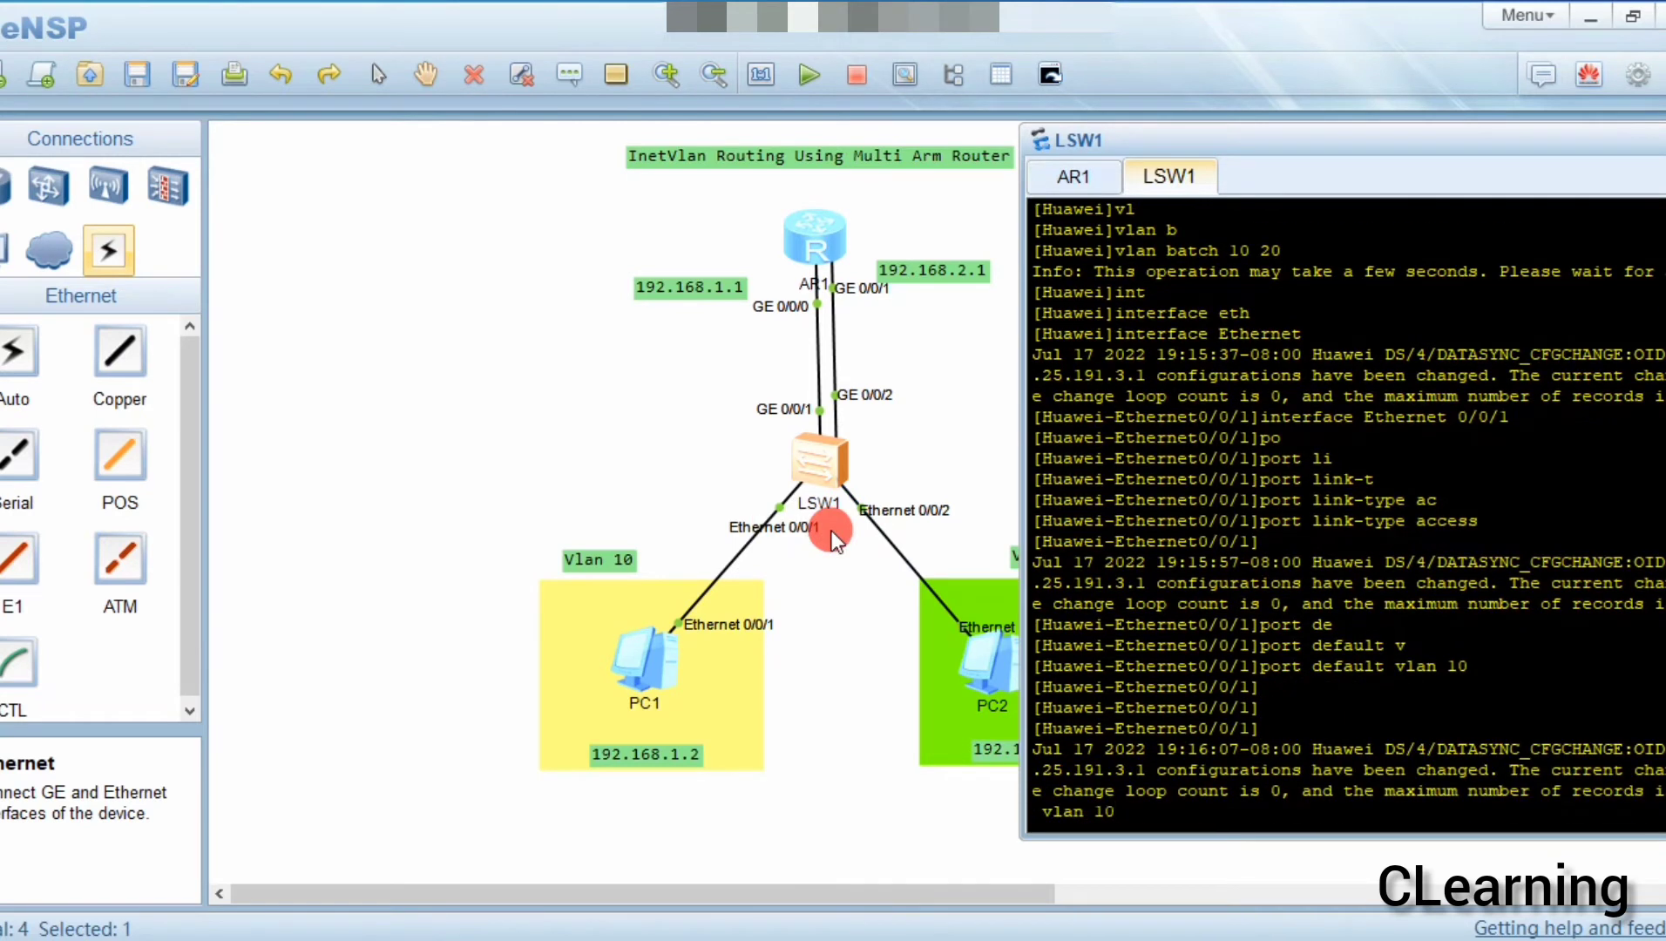
key(BackSpace)
key(BackSpace)
key(BackSpace)
key(BackSpace)
key(BackSpace)
key(BackSpace)
key(BackSpace)
key(BackSpace)
key(Up)
key(Up)
key(Up)
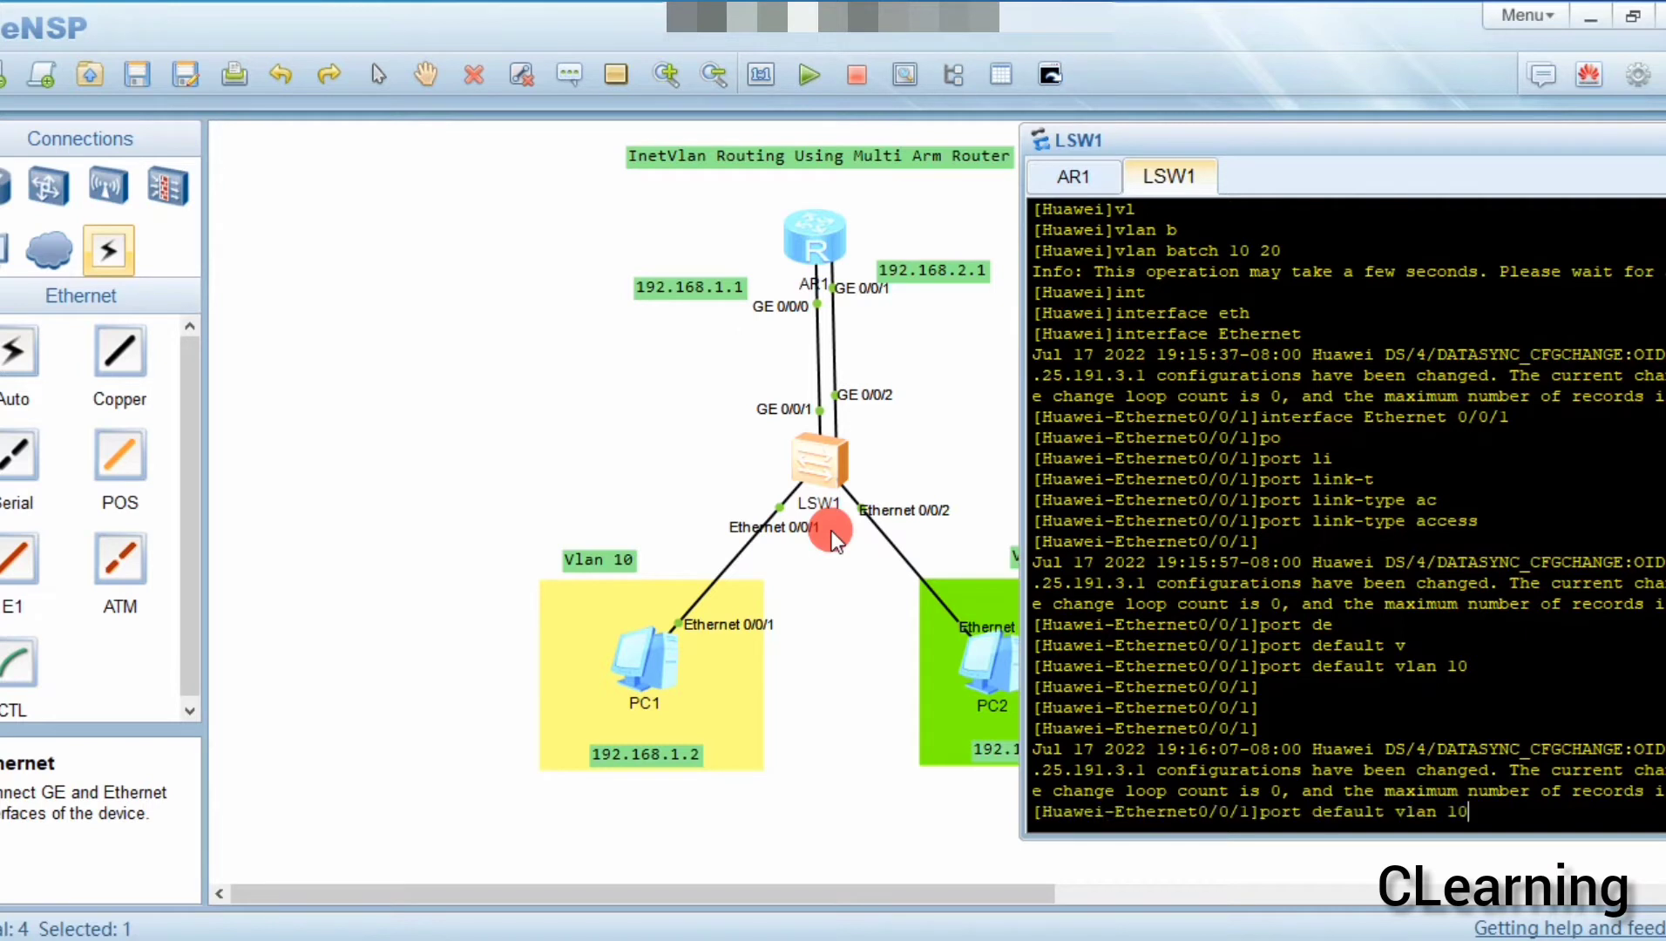
key(Up)
key(BackSpace)
text(2)
key(Return)
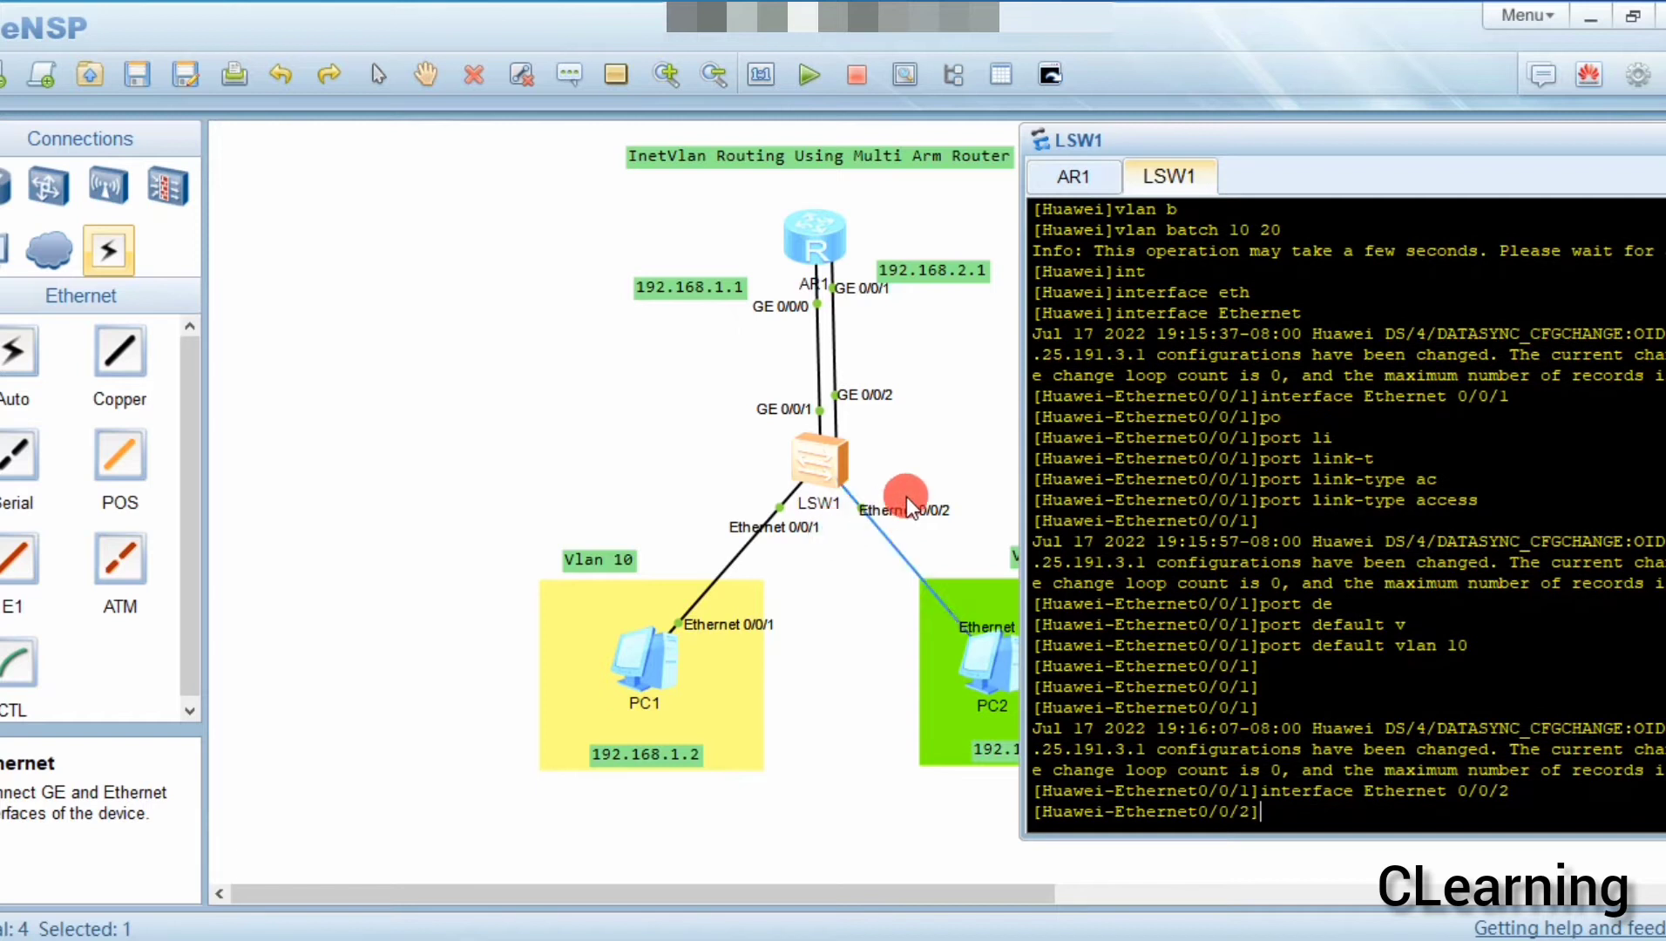
text(po)
key(Tab)
text(li)
key(Tab)
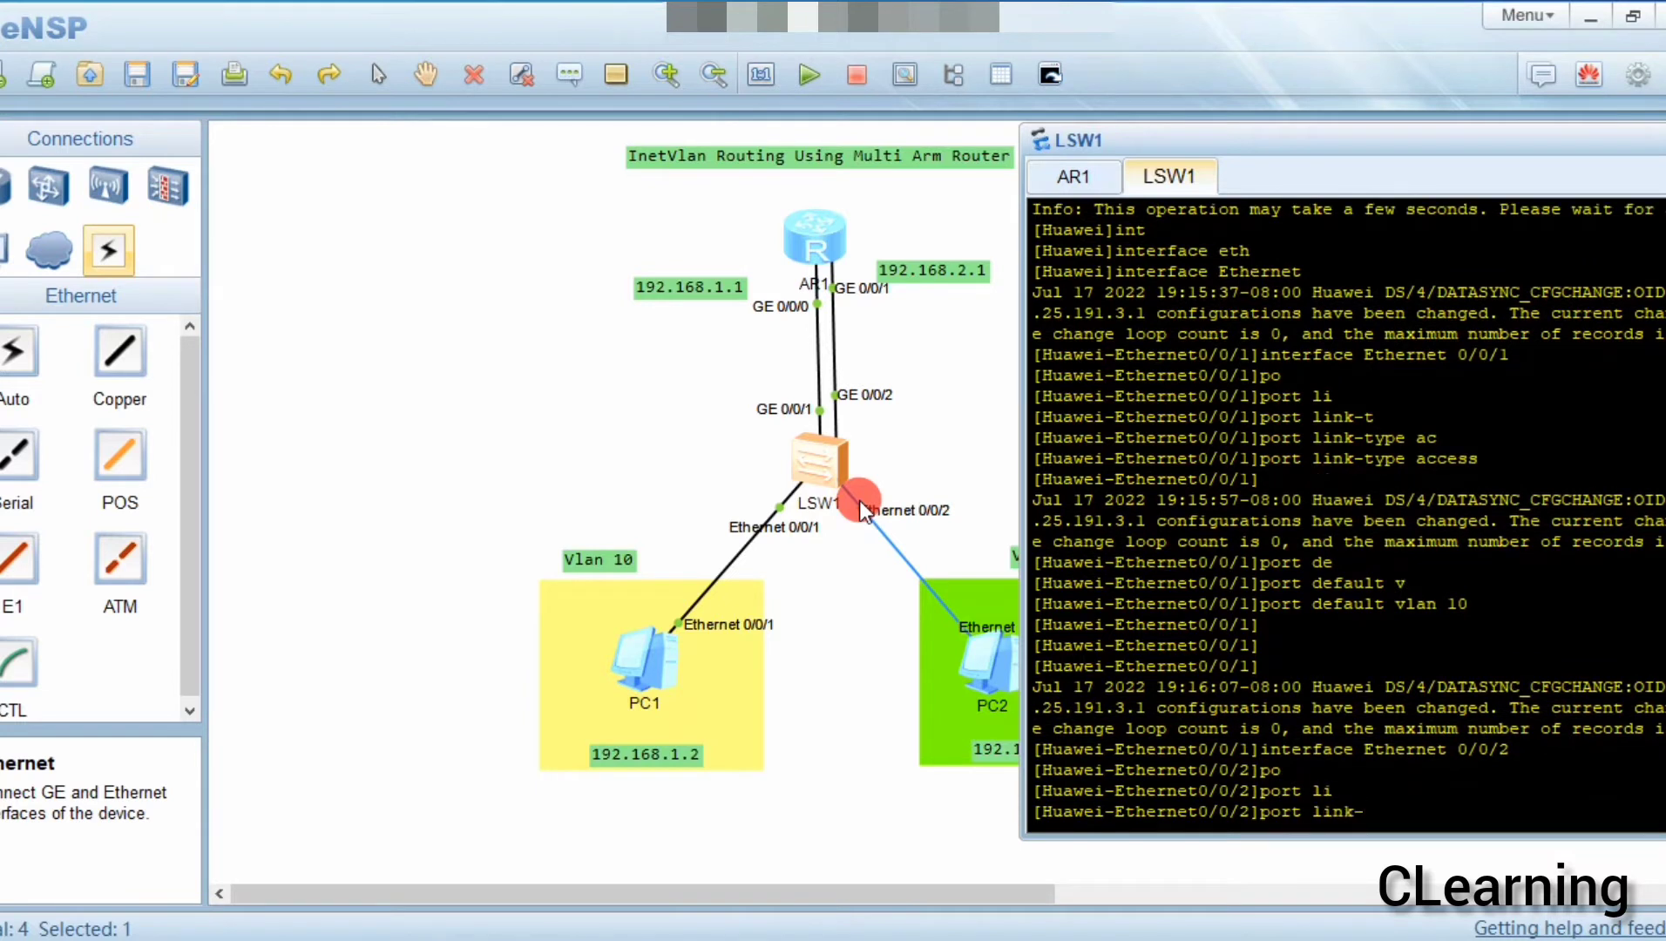
text(ac)
key(Tab)
key(BackSpace)
key(BackSpace)
text(t)
key(Tab)
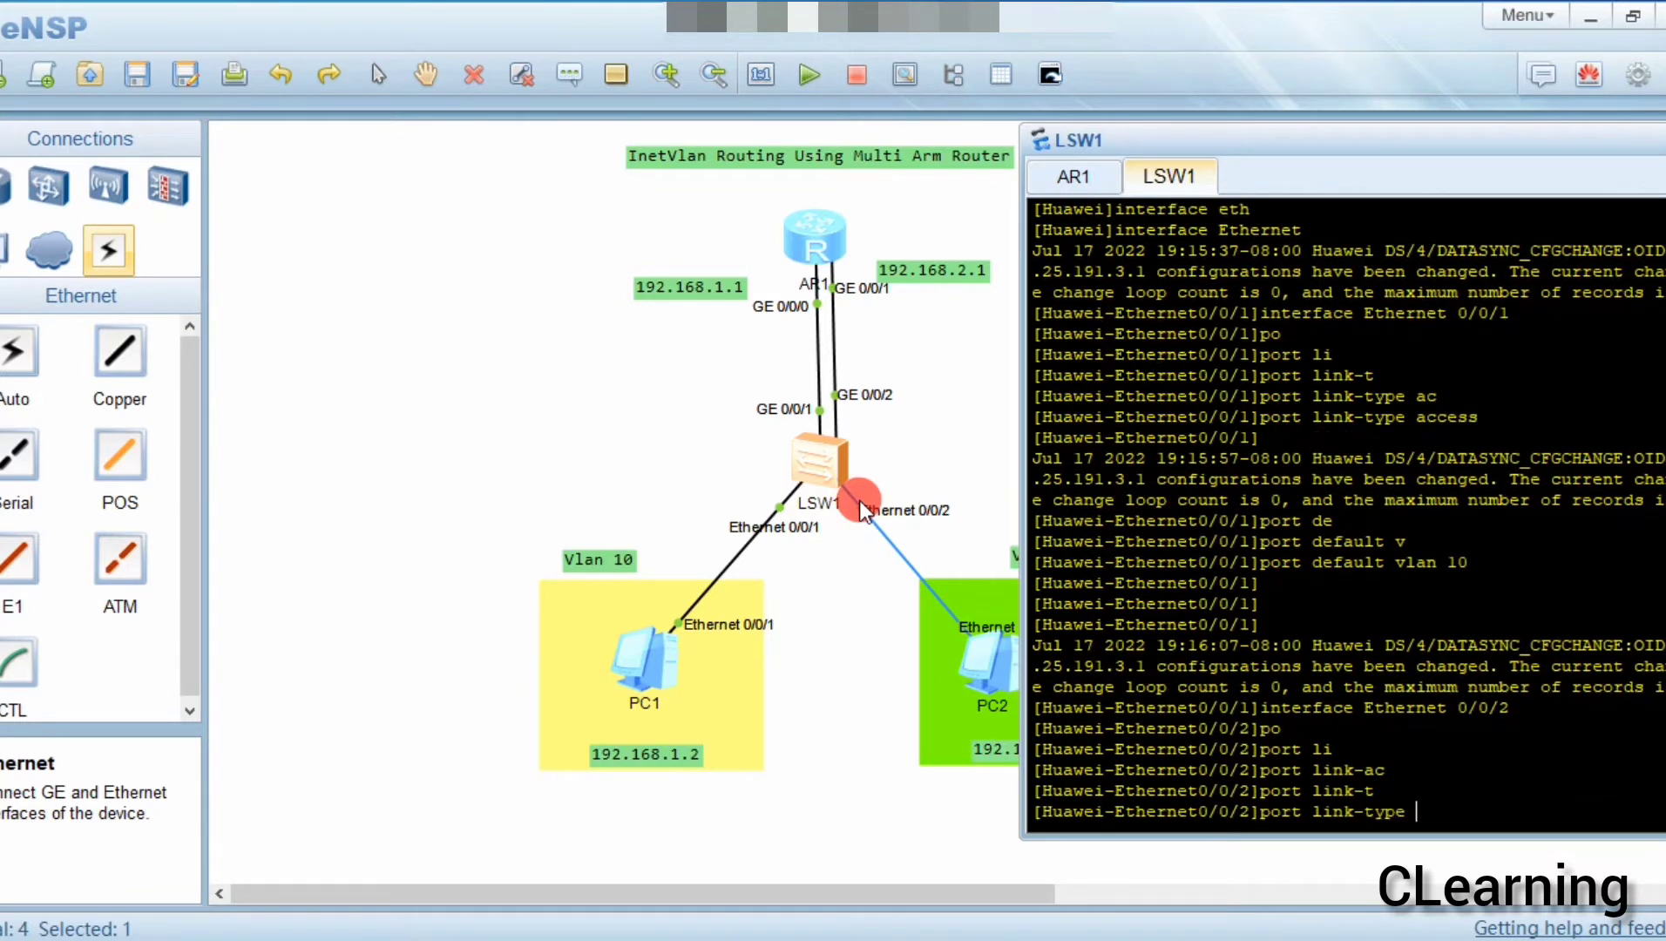
text(a)
key(Tab)
text(c)
key(BackSpace)
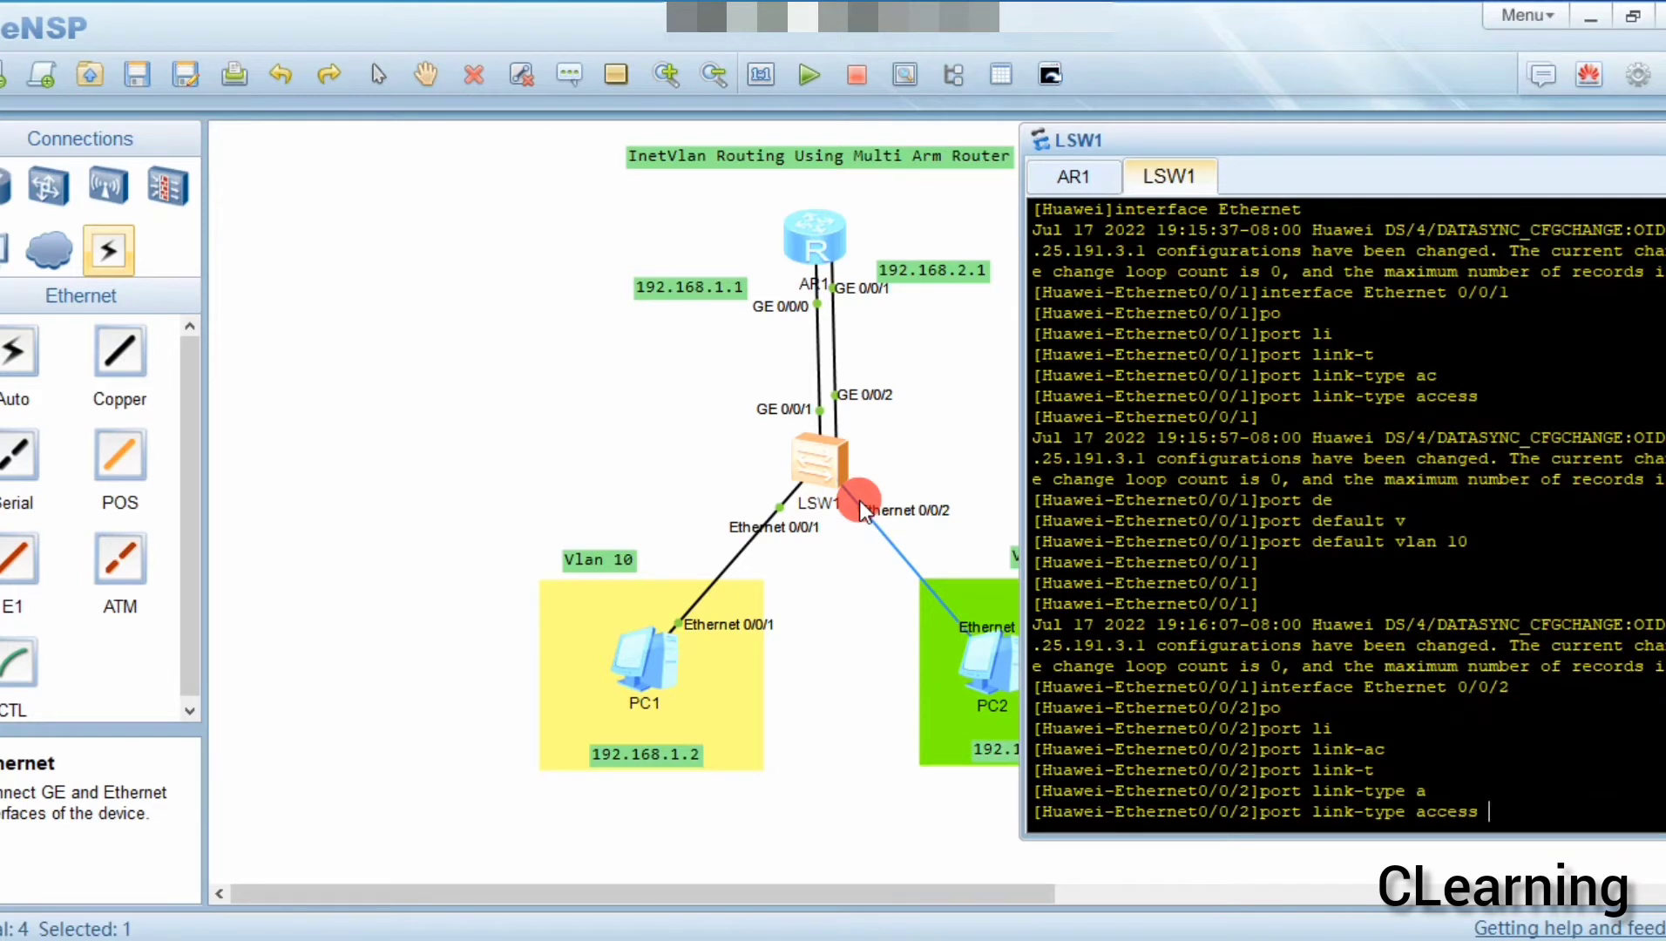
key(Return)
Put Ethernet 0/0/2 into default VLAN 20
text(po)
key(Tab)
text(de)
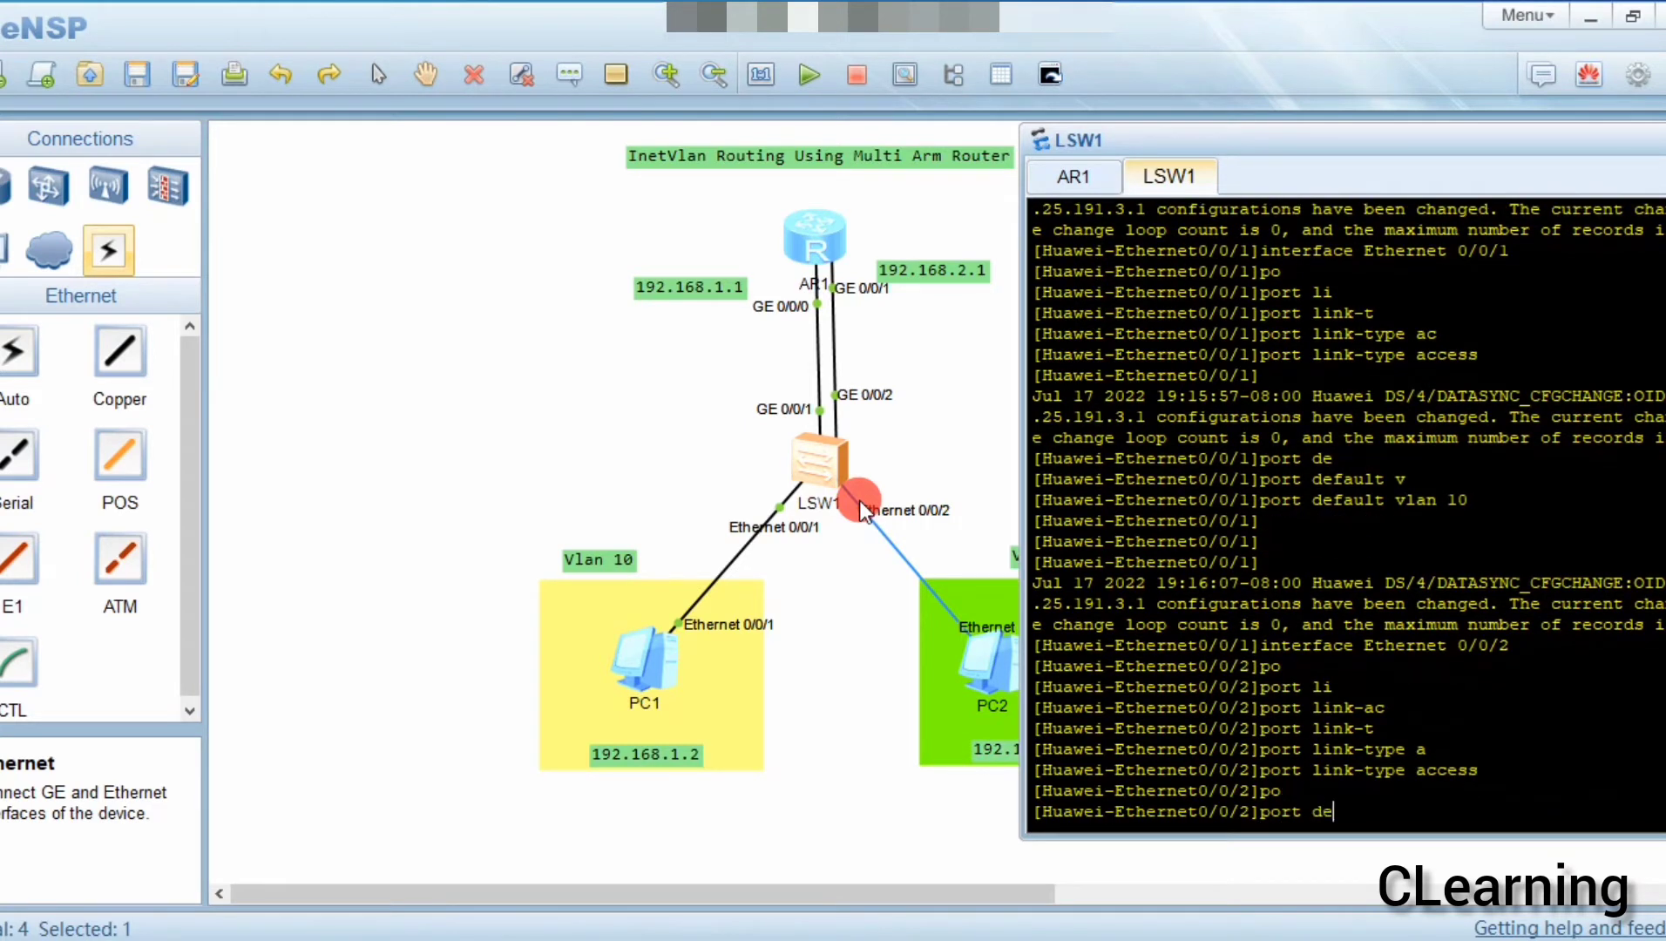
key(Tab)
text(v)
key(Tab)
text(20)
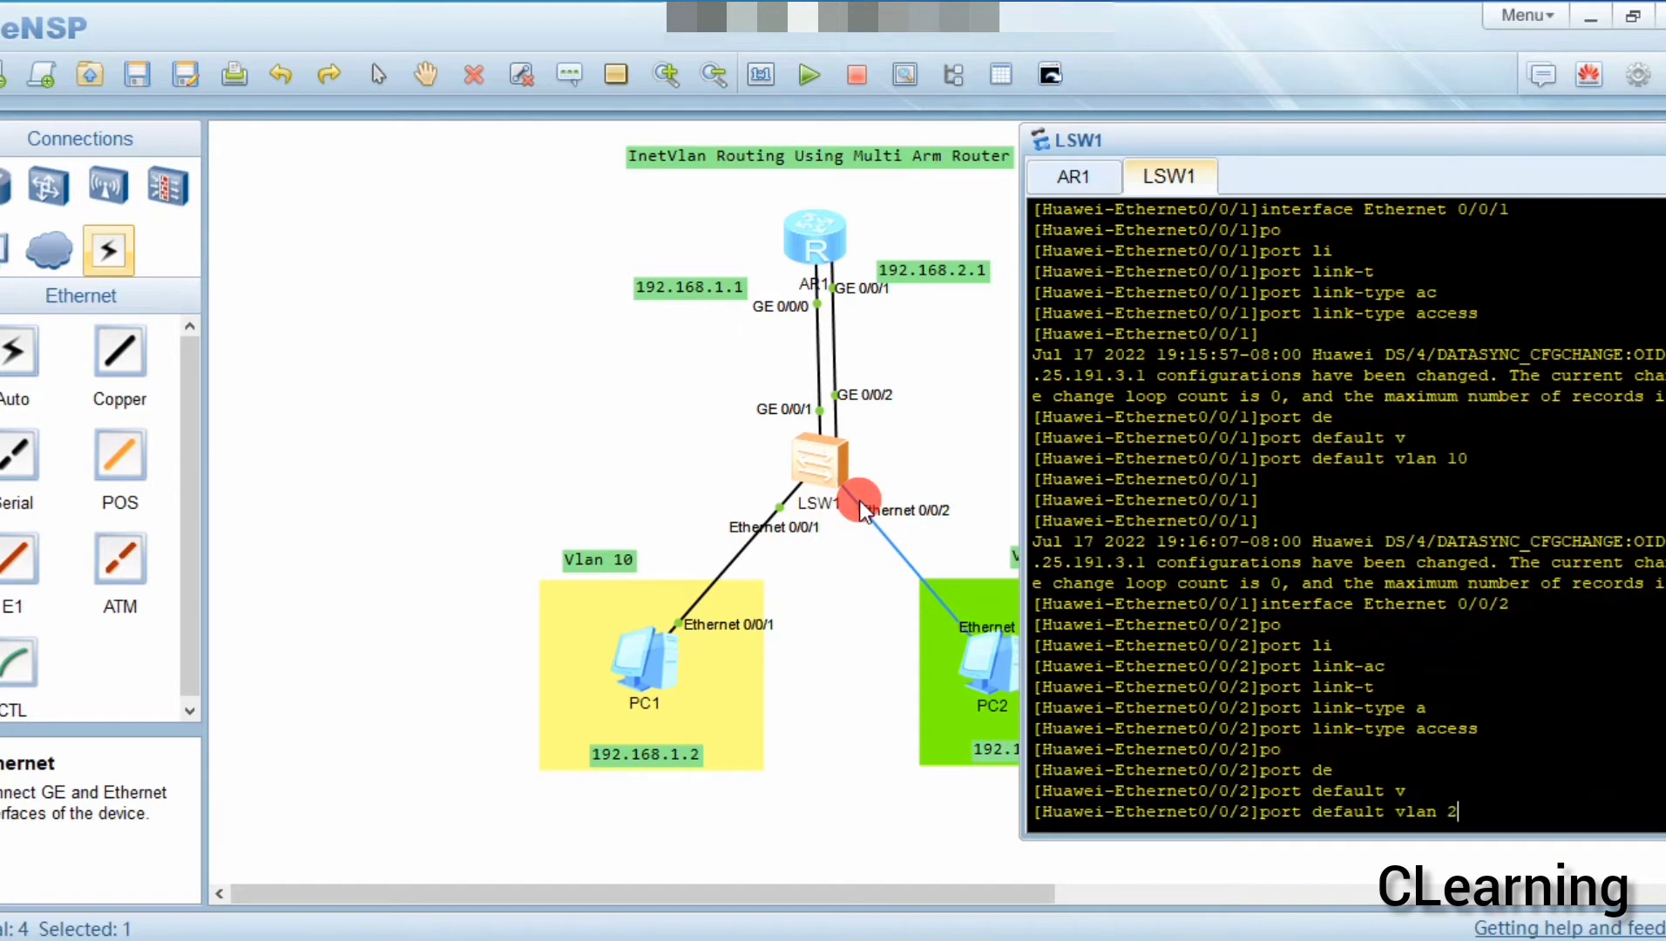
key(Return)
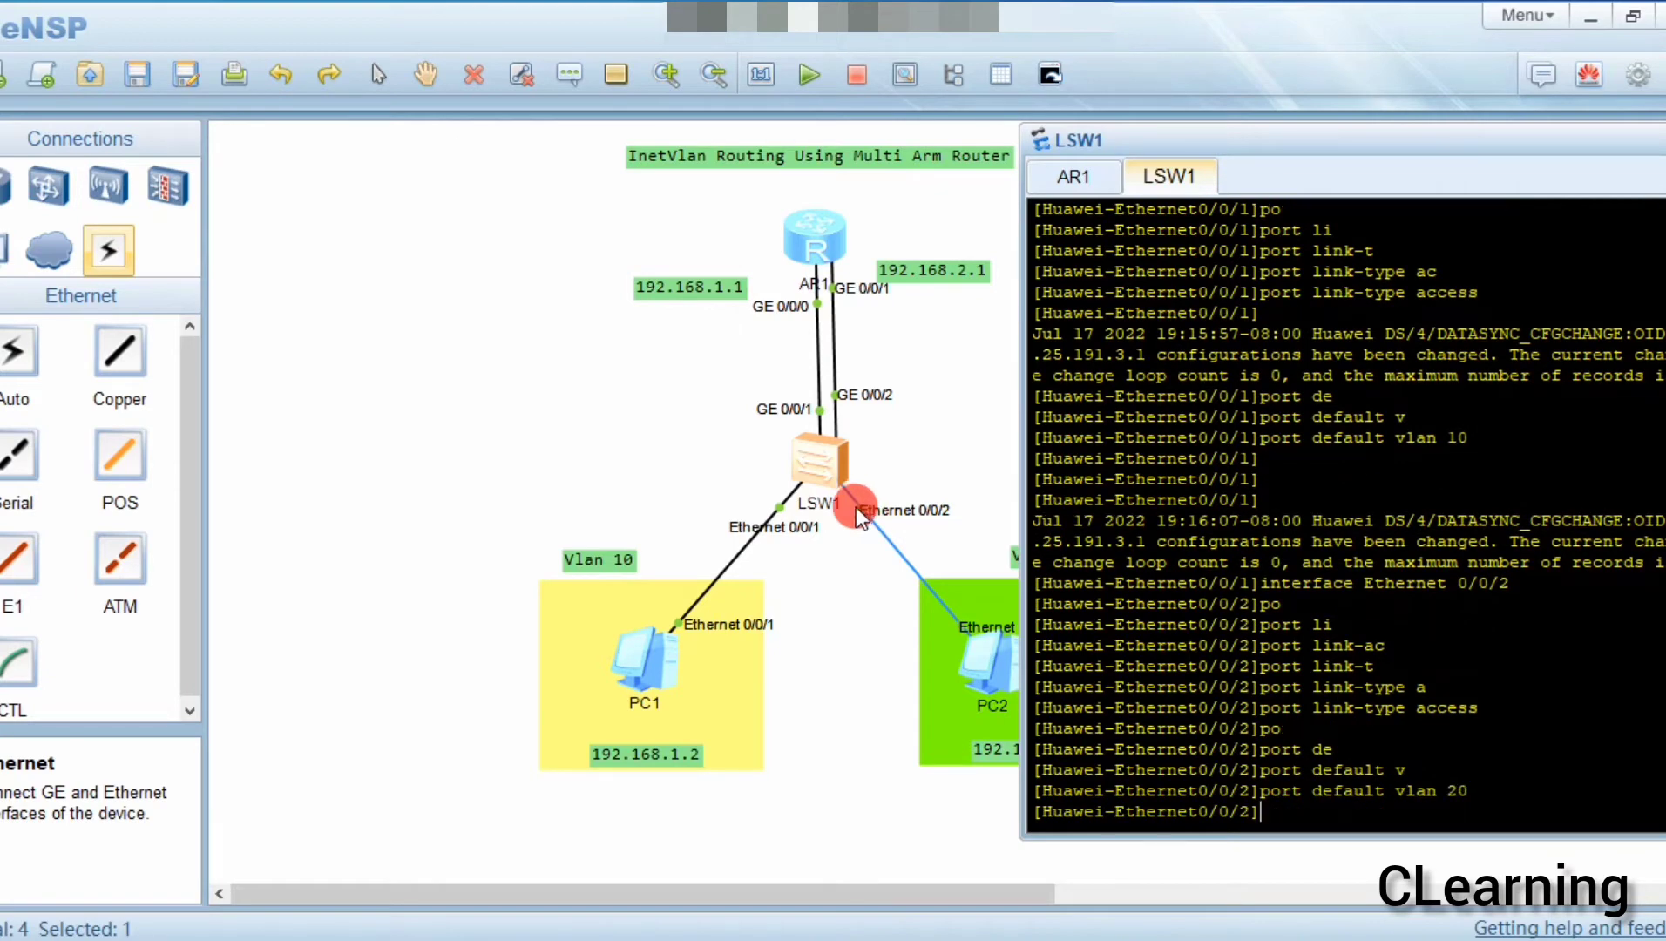
click(848, 615)
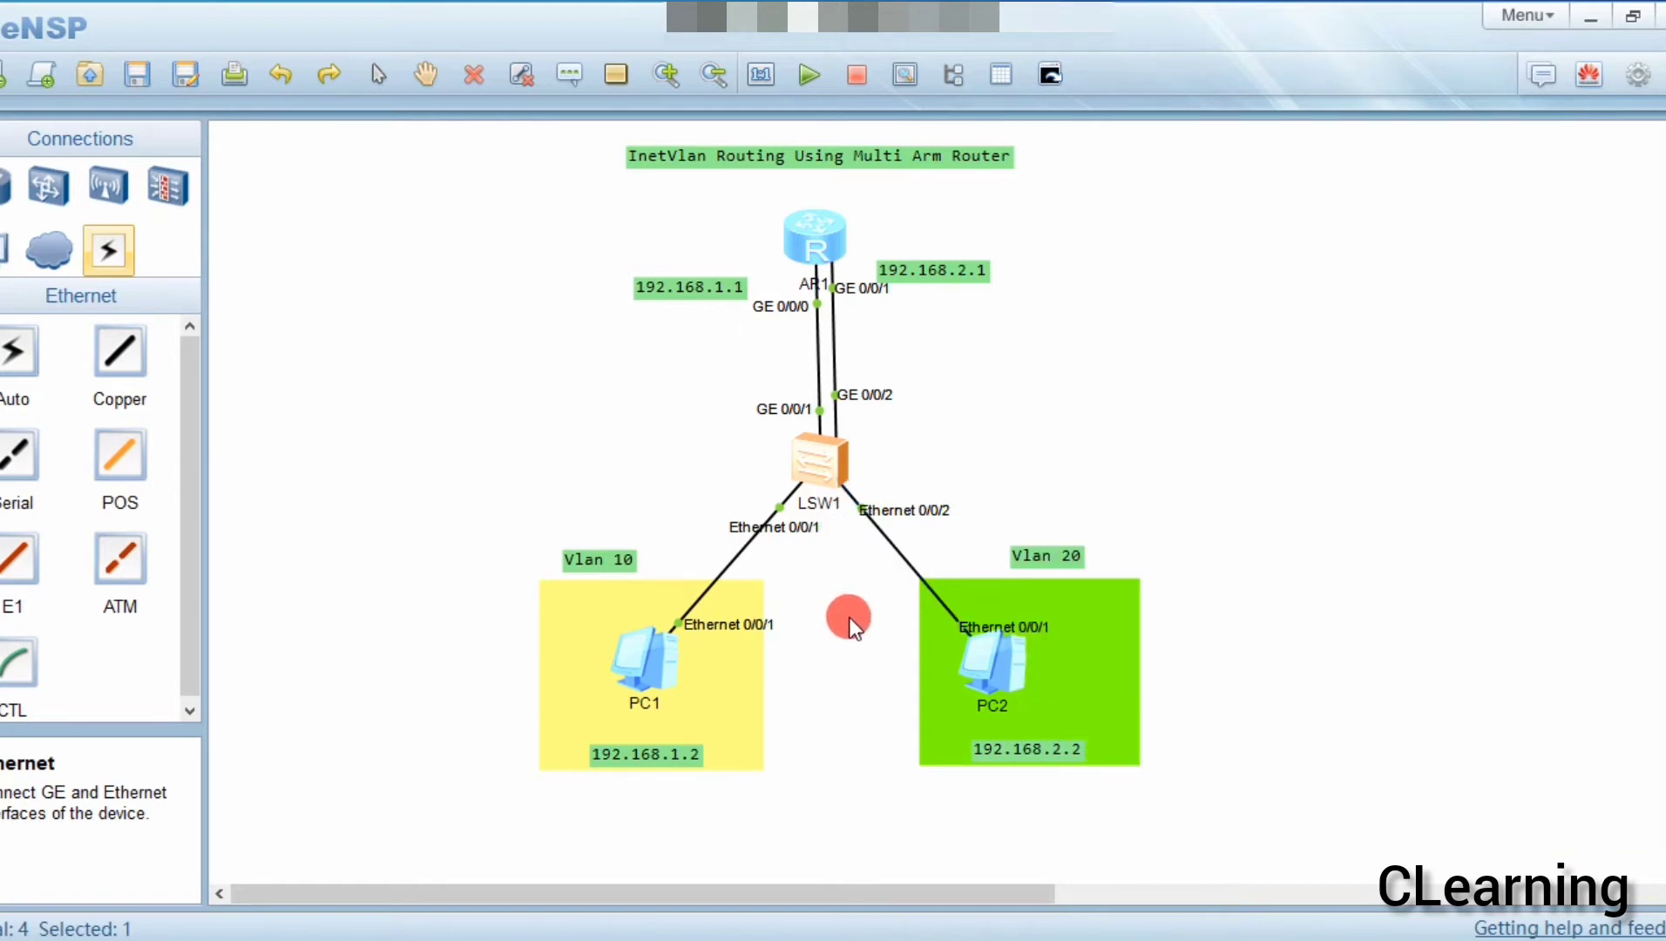
Give PC1 IP 192.168.1.2, mask 255.255.255.0 and gateway 192.168.1.1, and apply
double_click(660, 662)
click(568, 411)
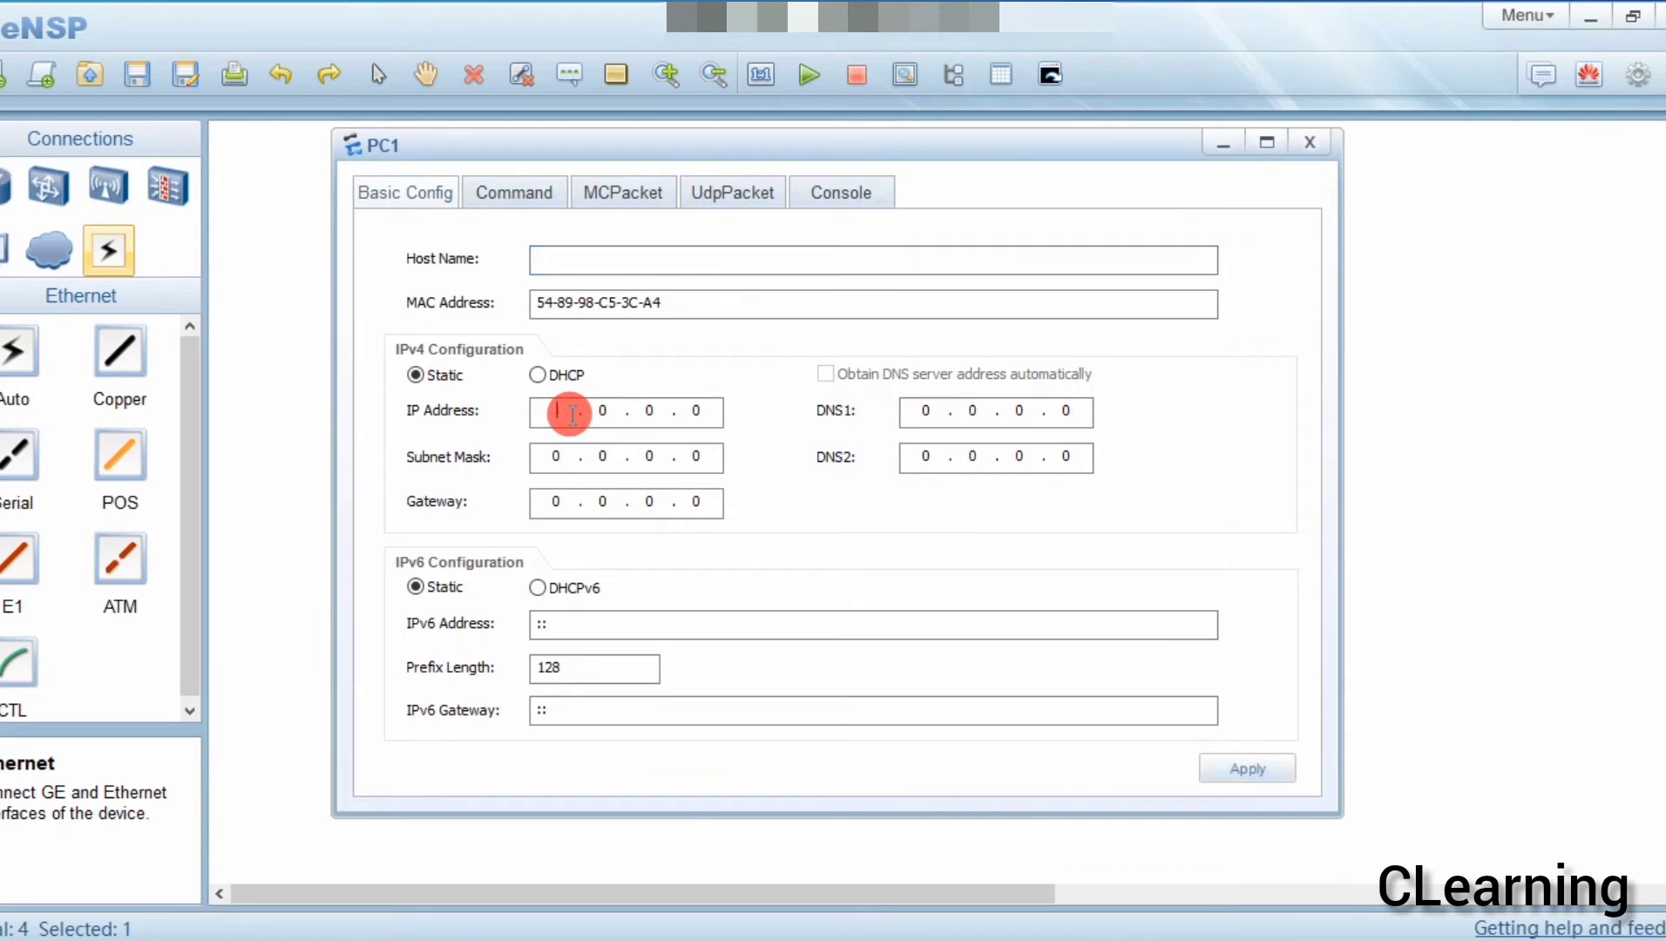
text(192.168.)
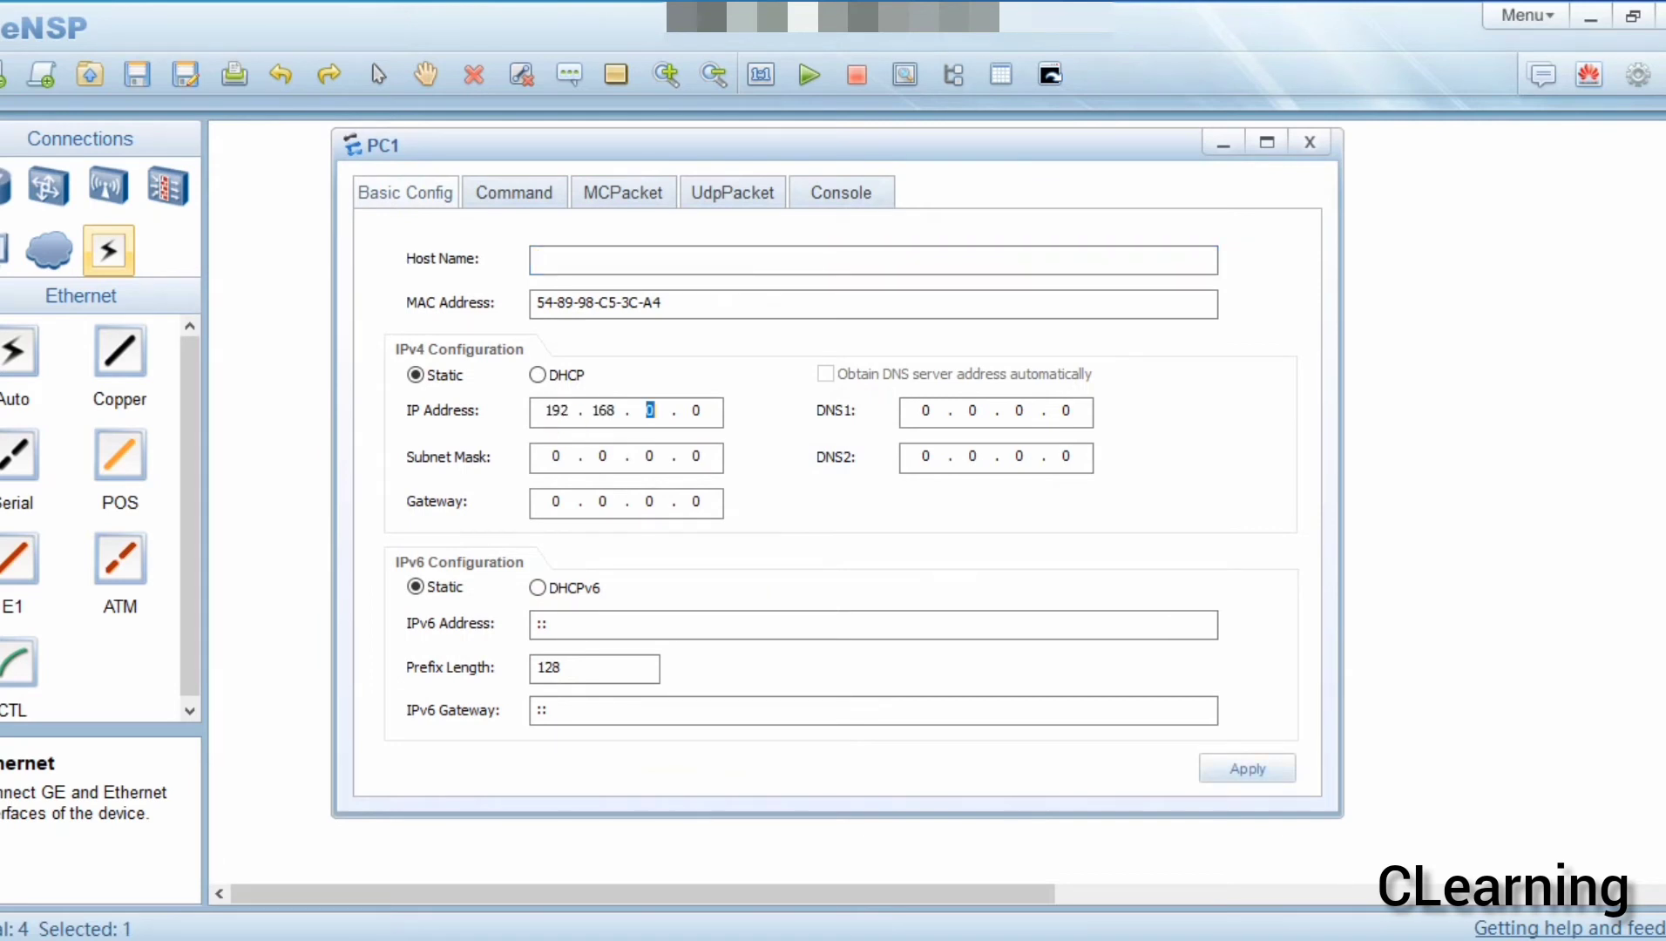
text(1.2)
click(563, 472)
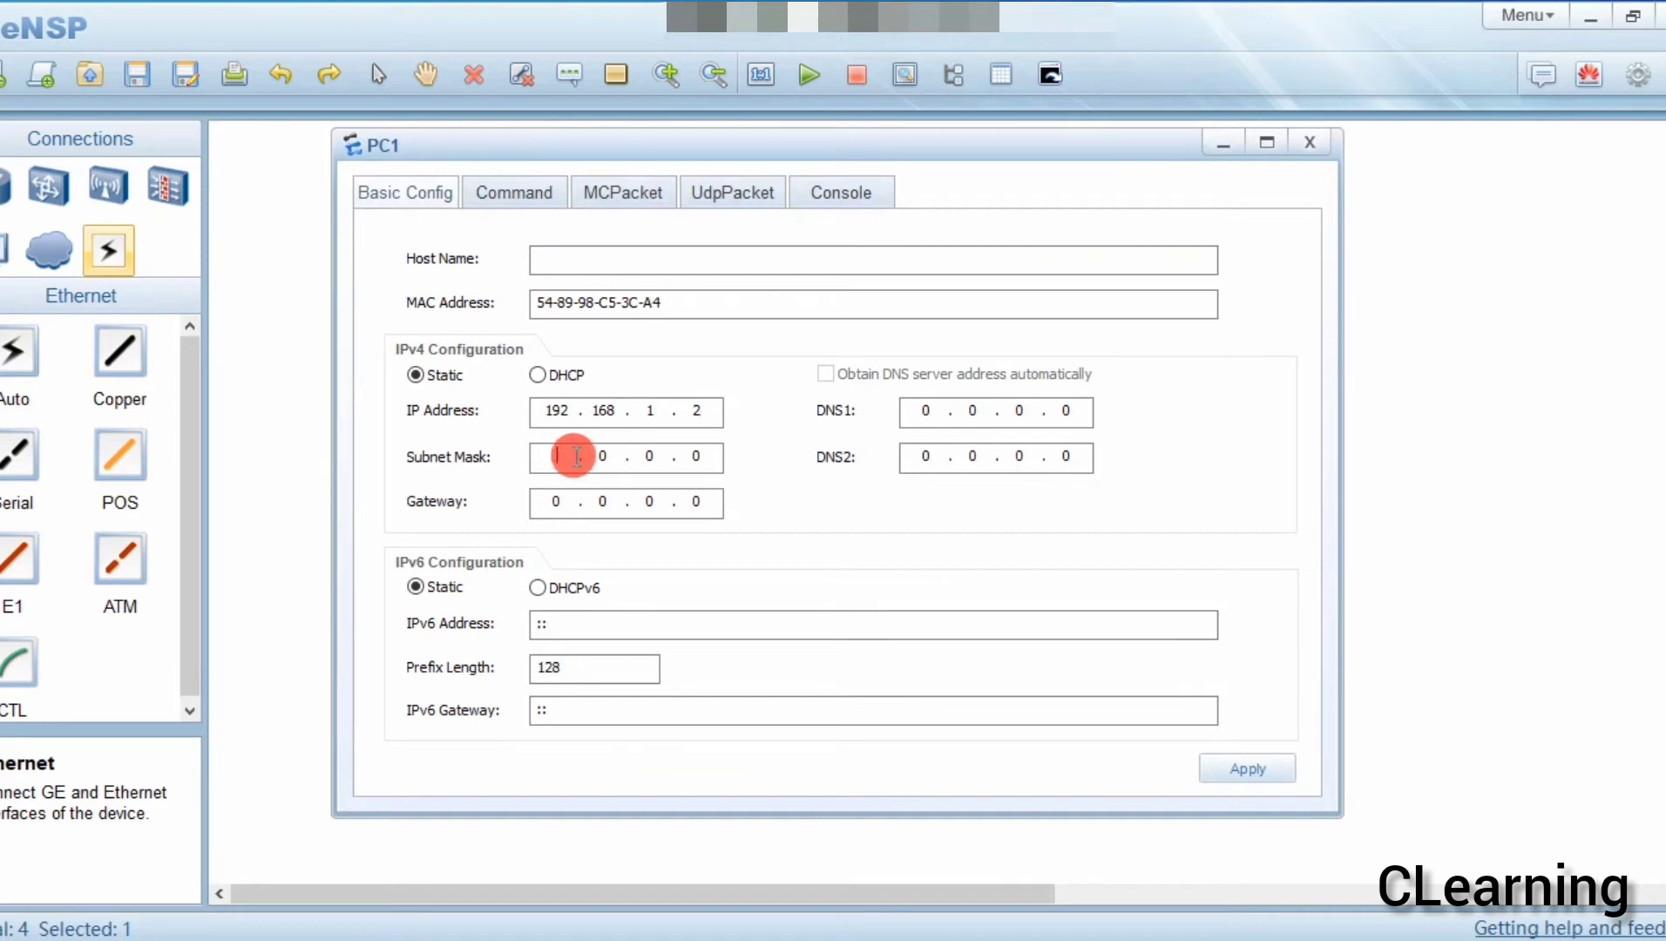
text(255.255.255)
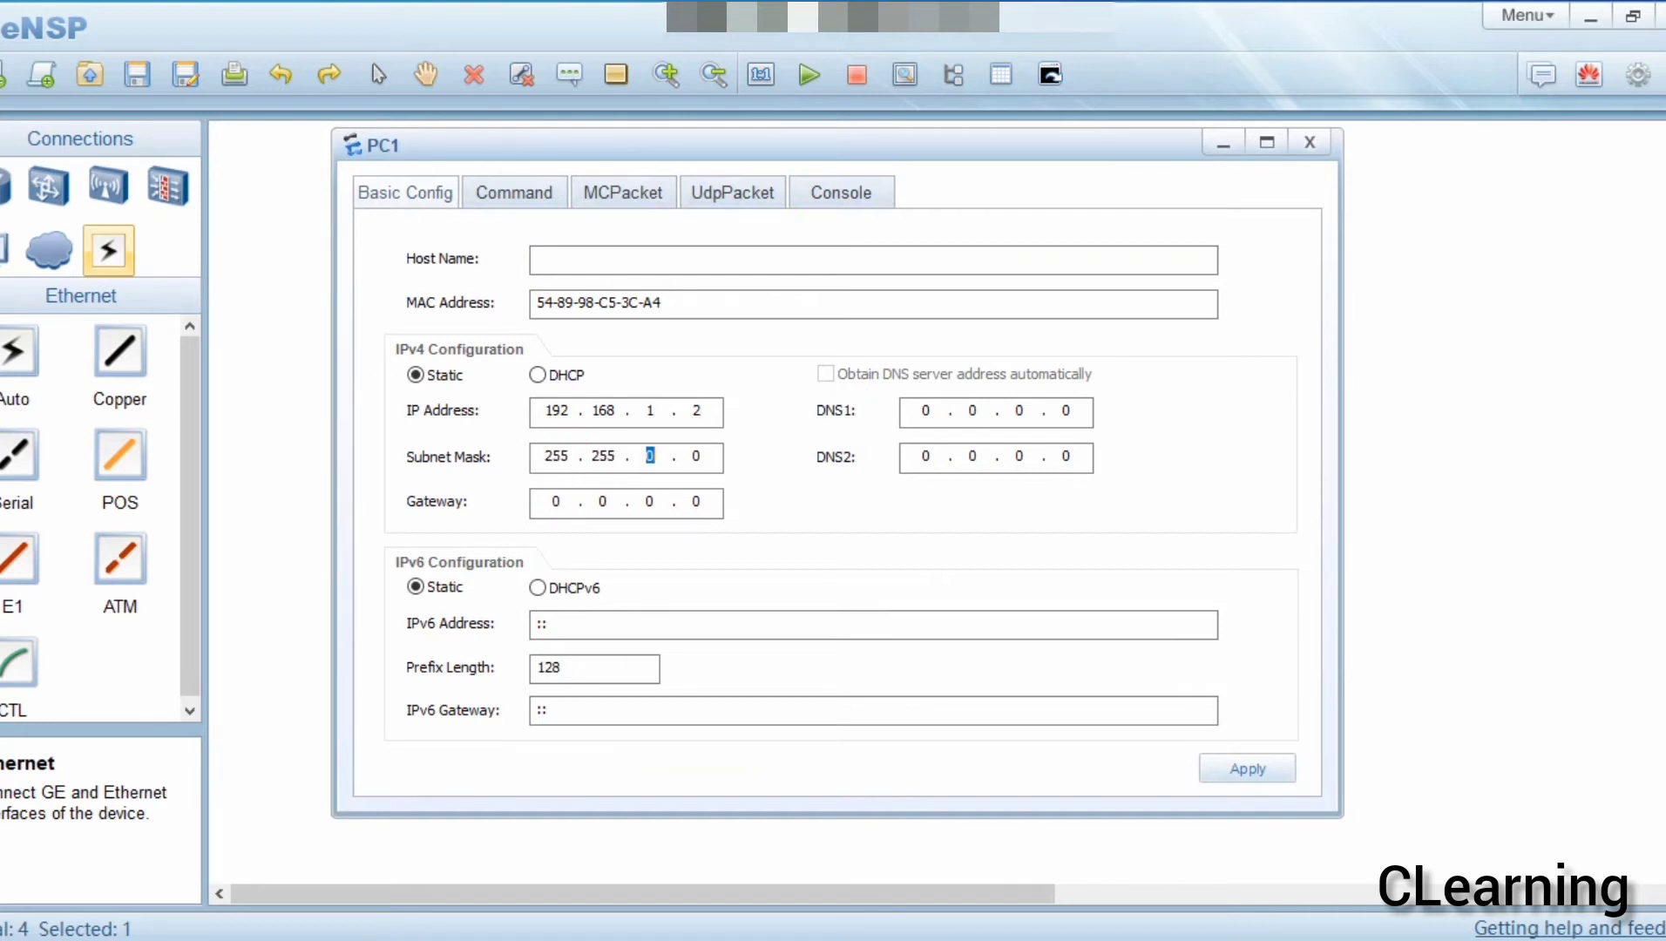
click(560, 512)
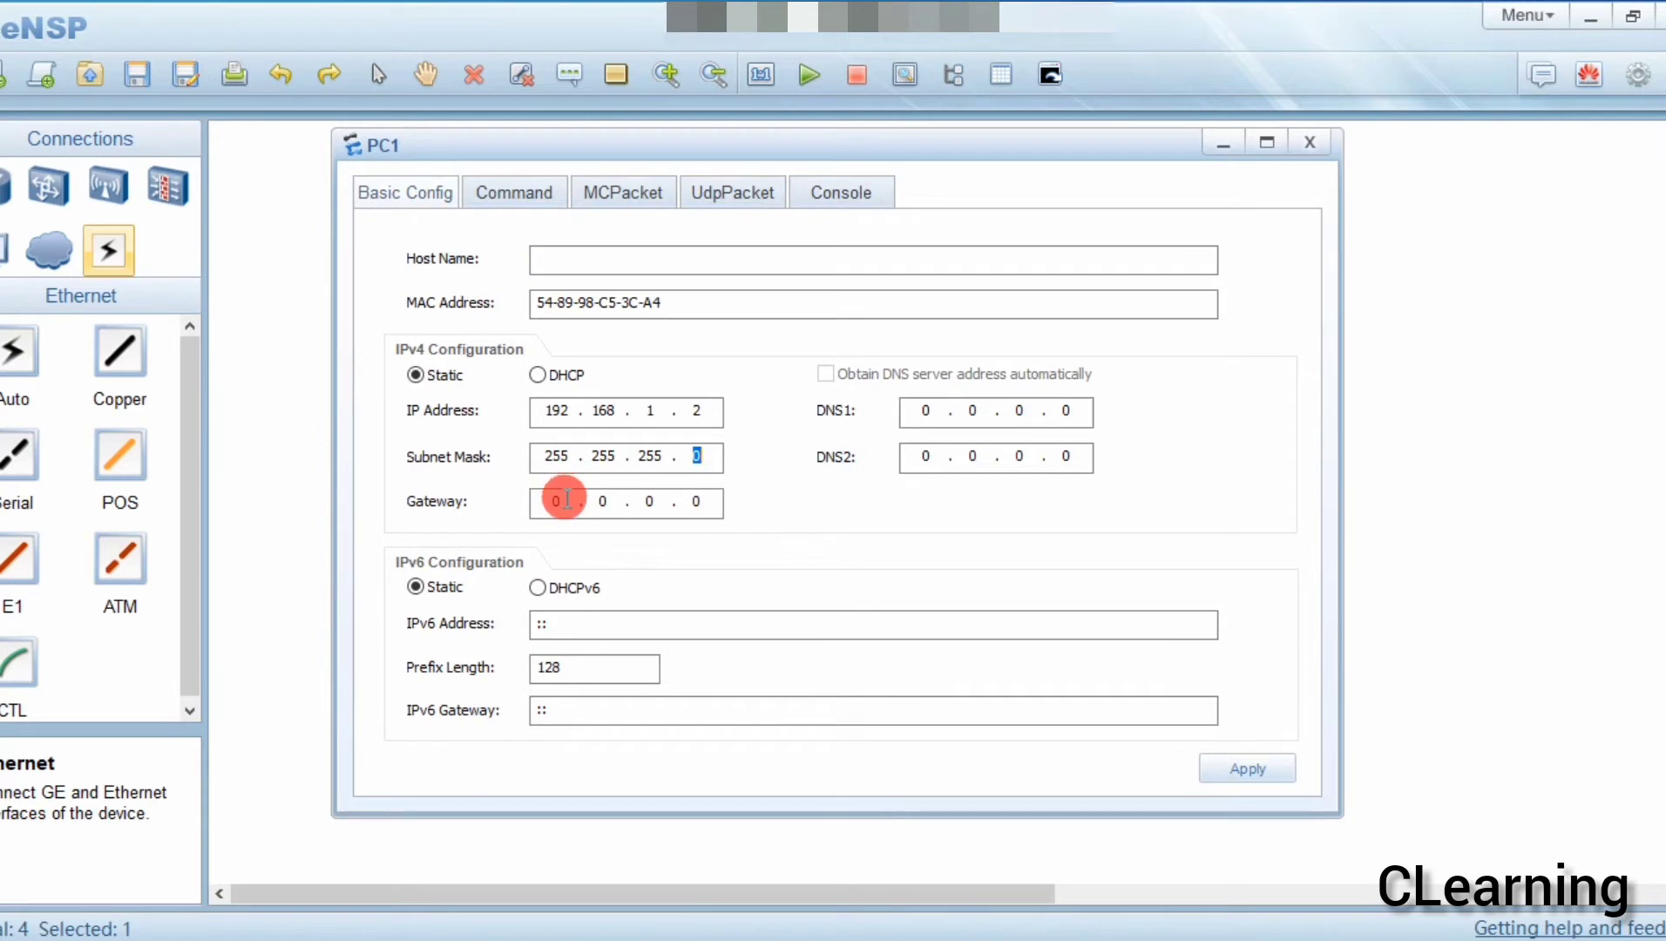
text(1)
text(92 . 168 . )
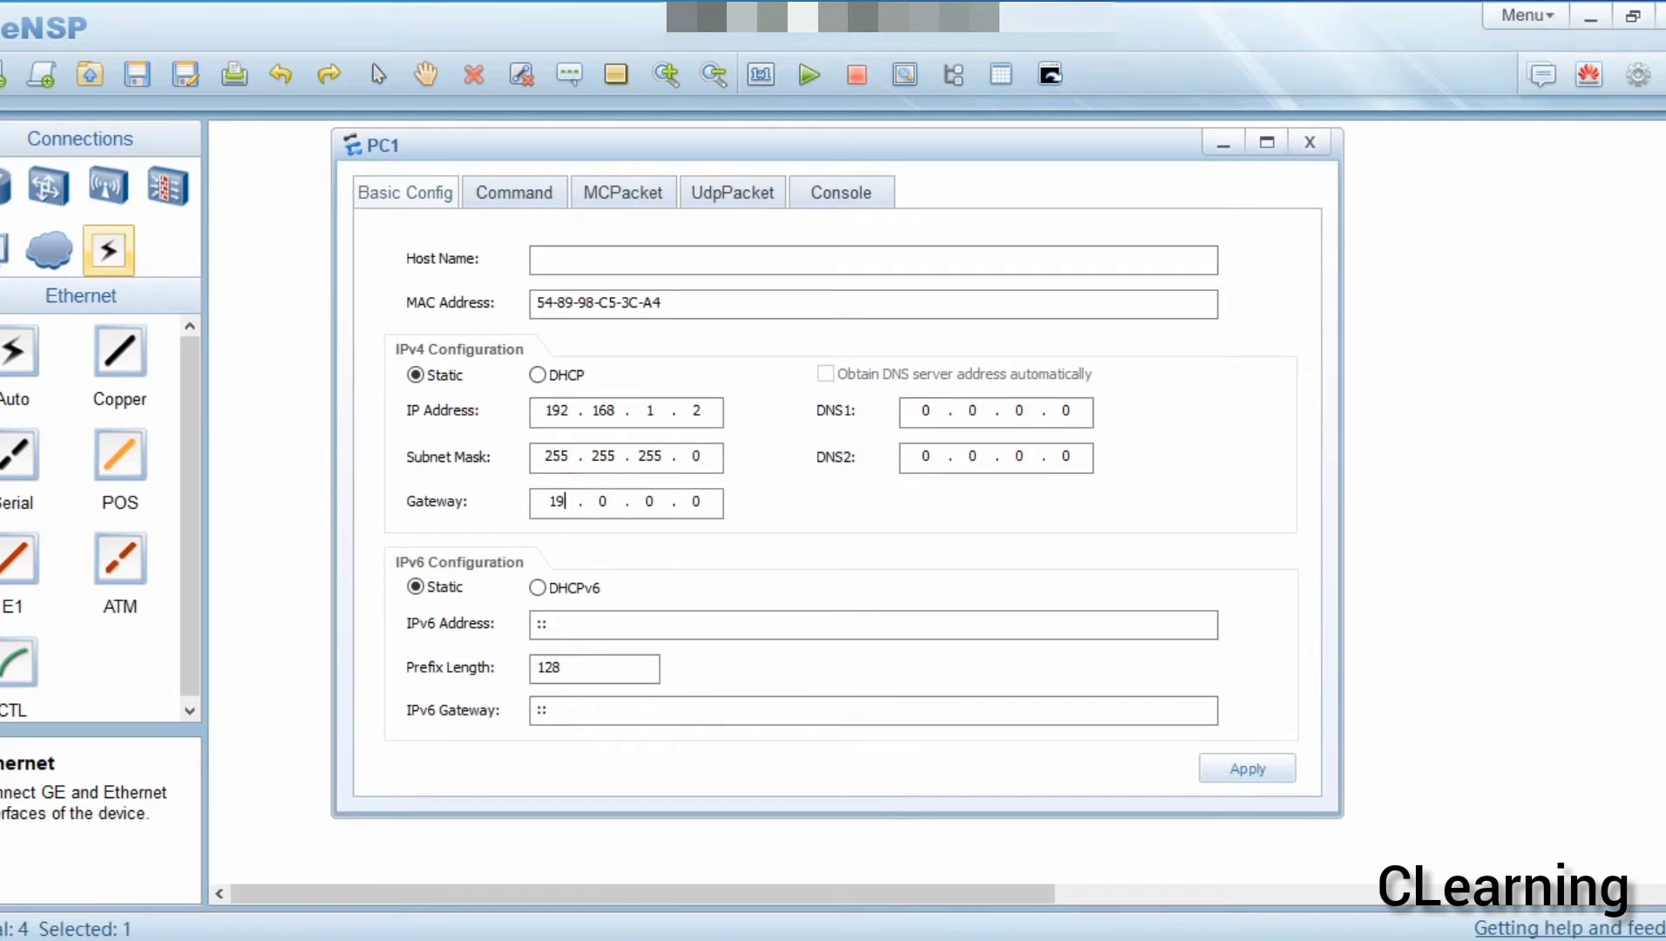
text(1 . 1)
click(1246, 774)
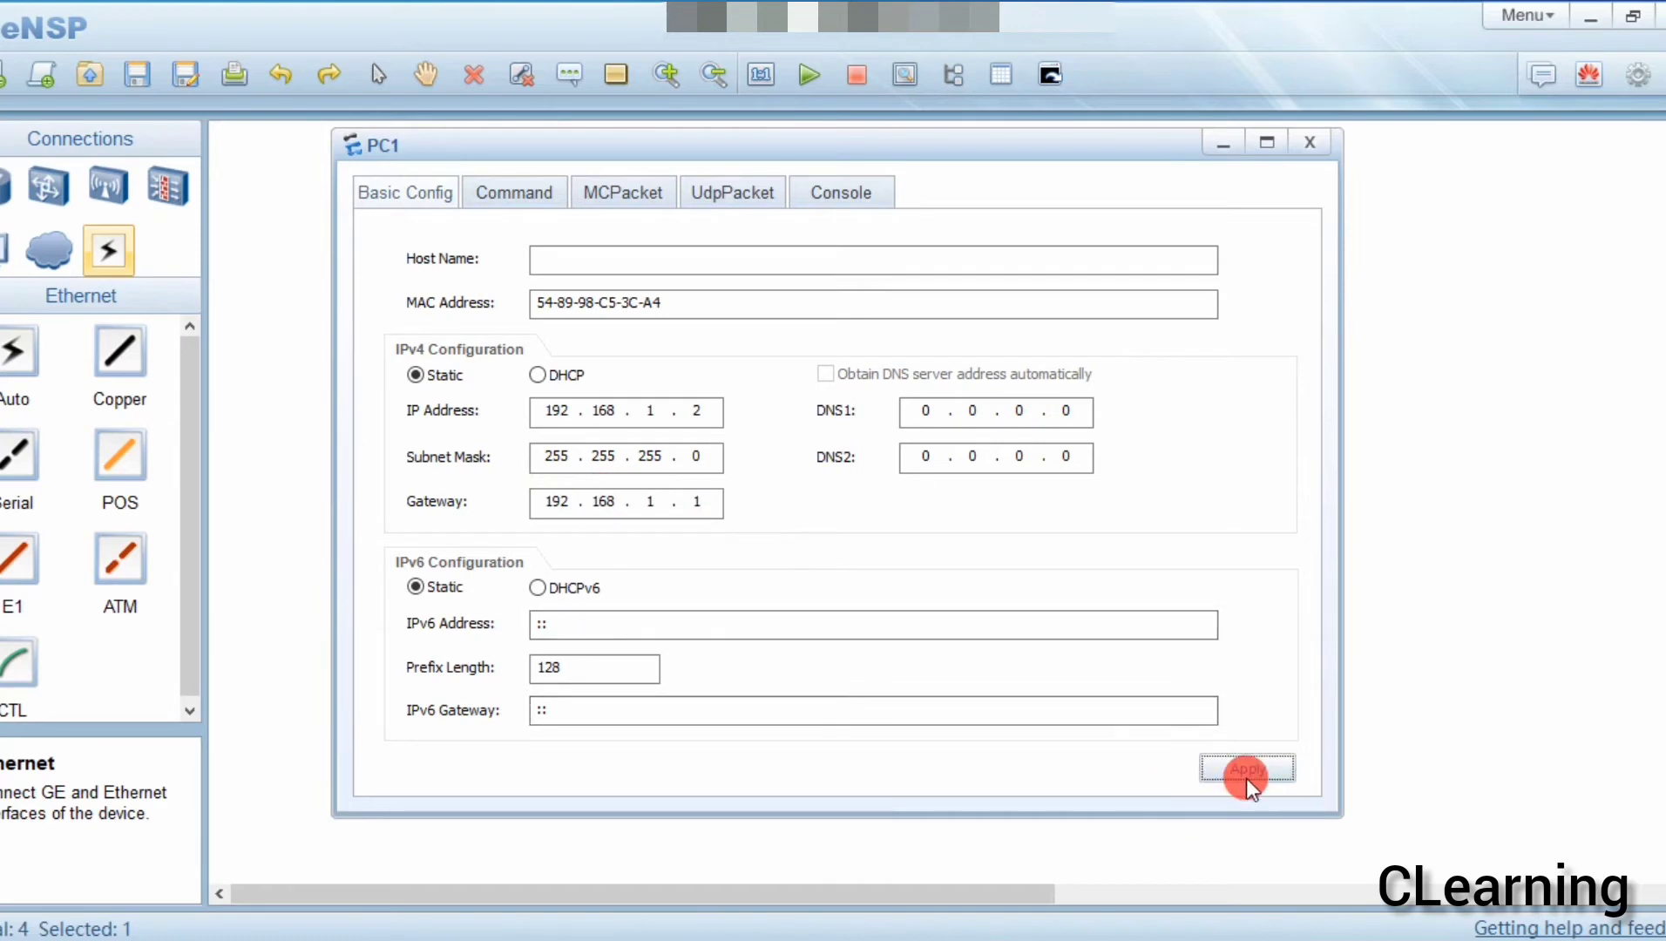
click(1325, 135)
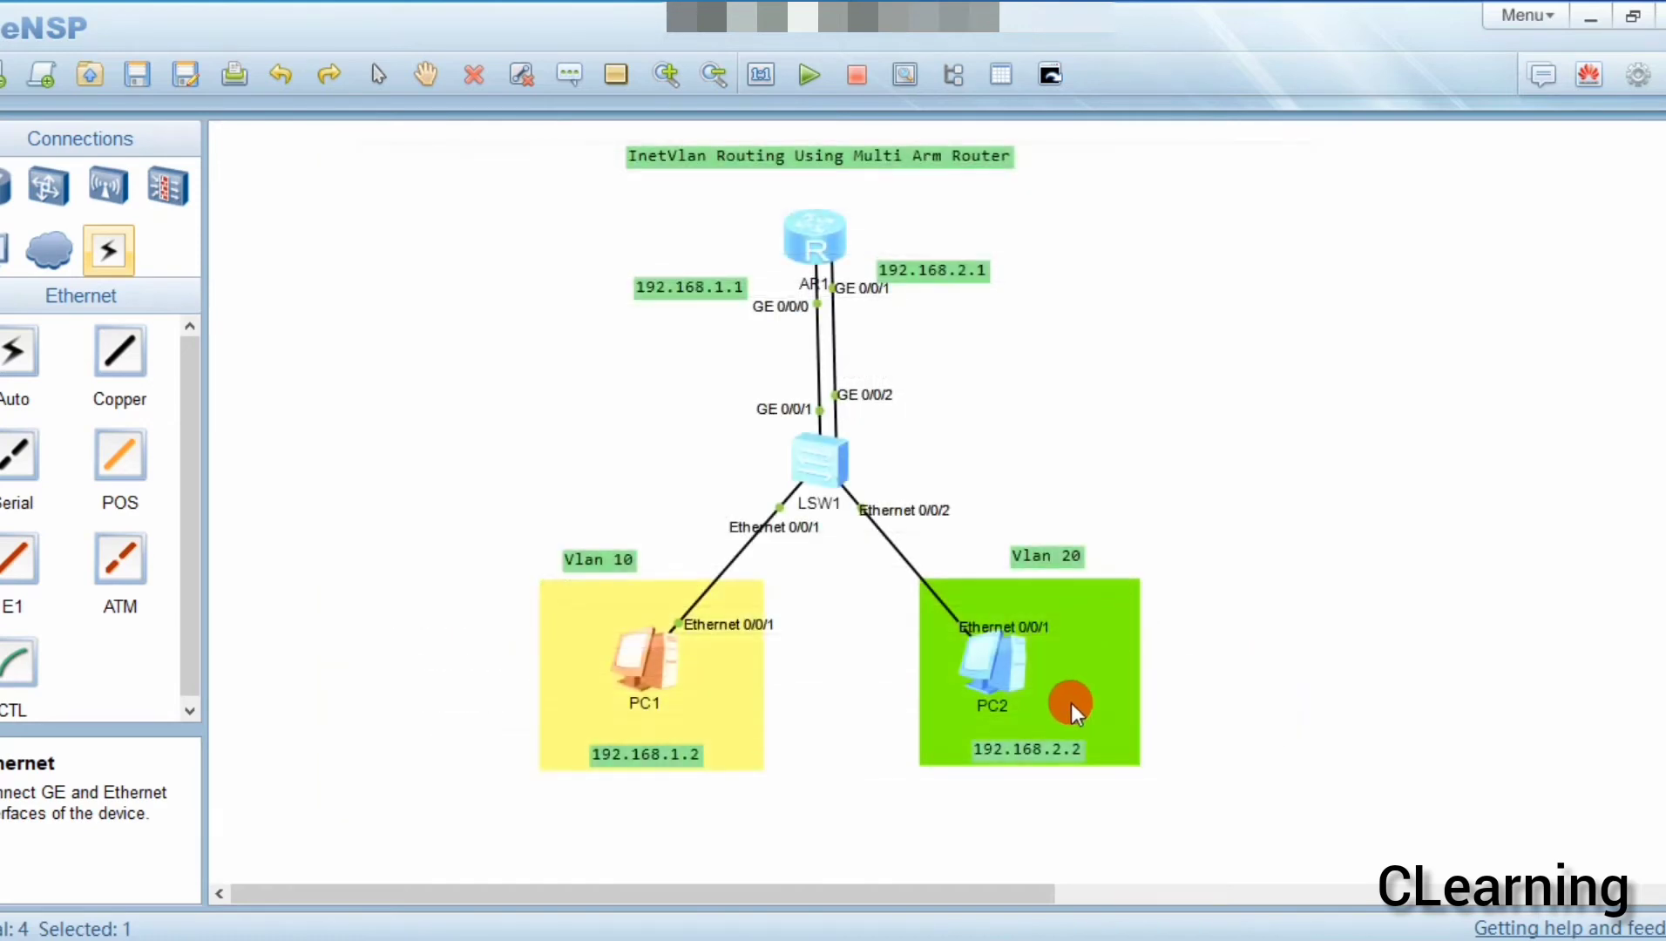
double_click(994, 657)
Give PC2 IP 192.168.2.2, mask 255.255.255.0 and gateway 192.168.2.1, and apply
click(570, 411)
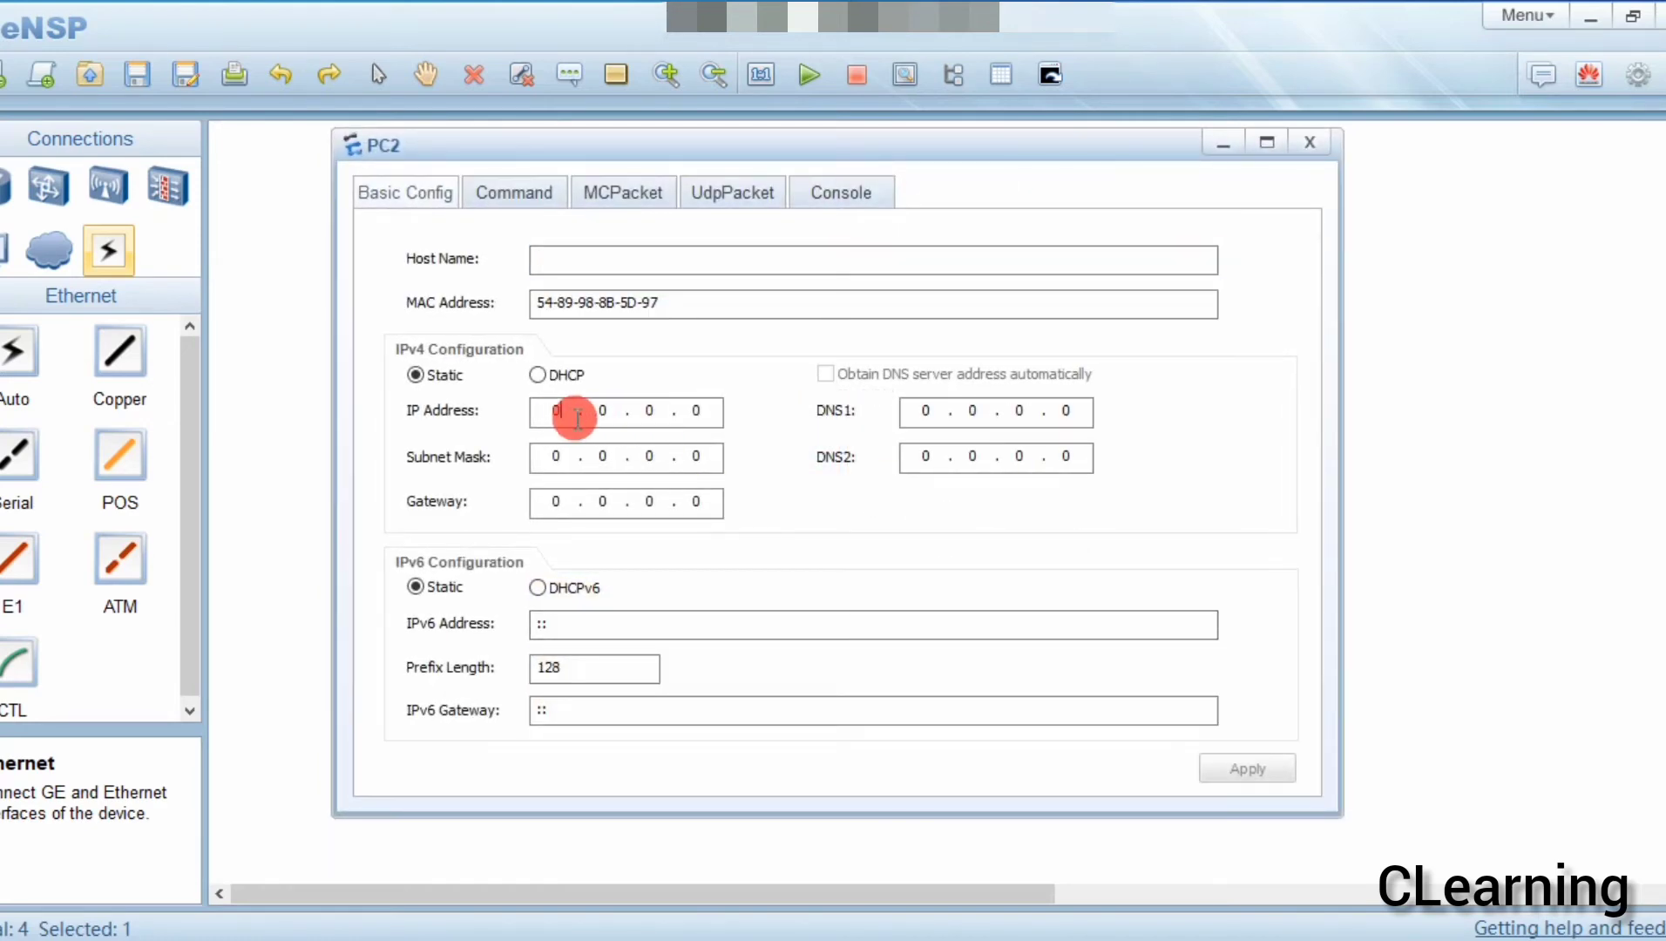
text(192168)
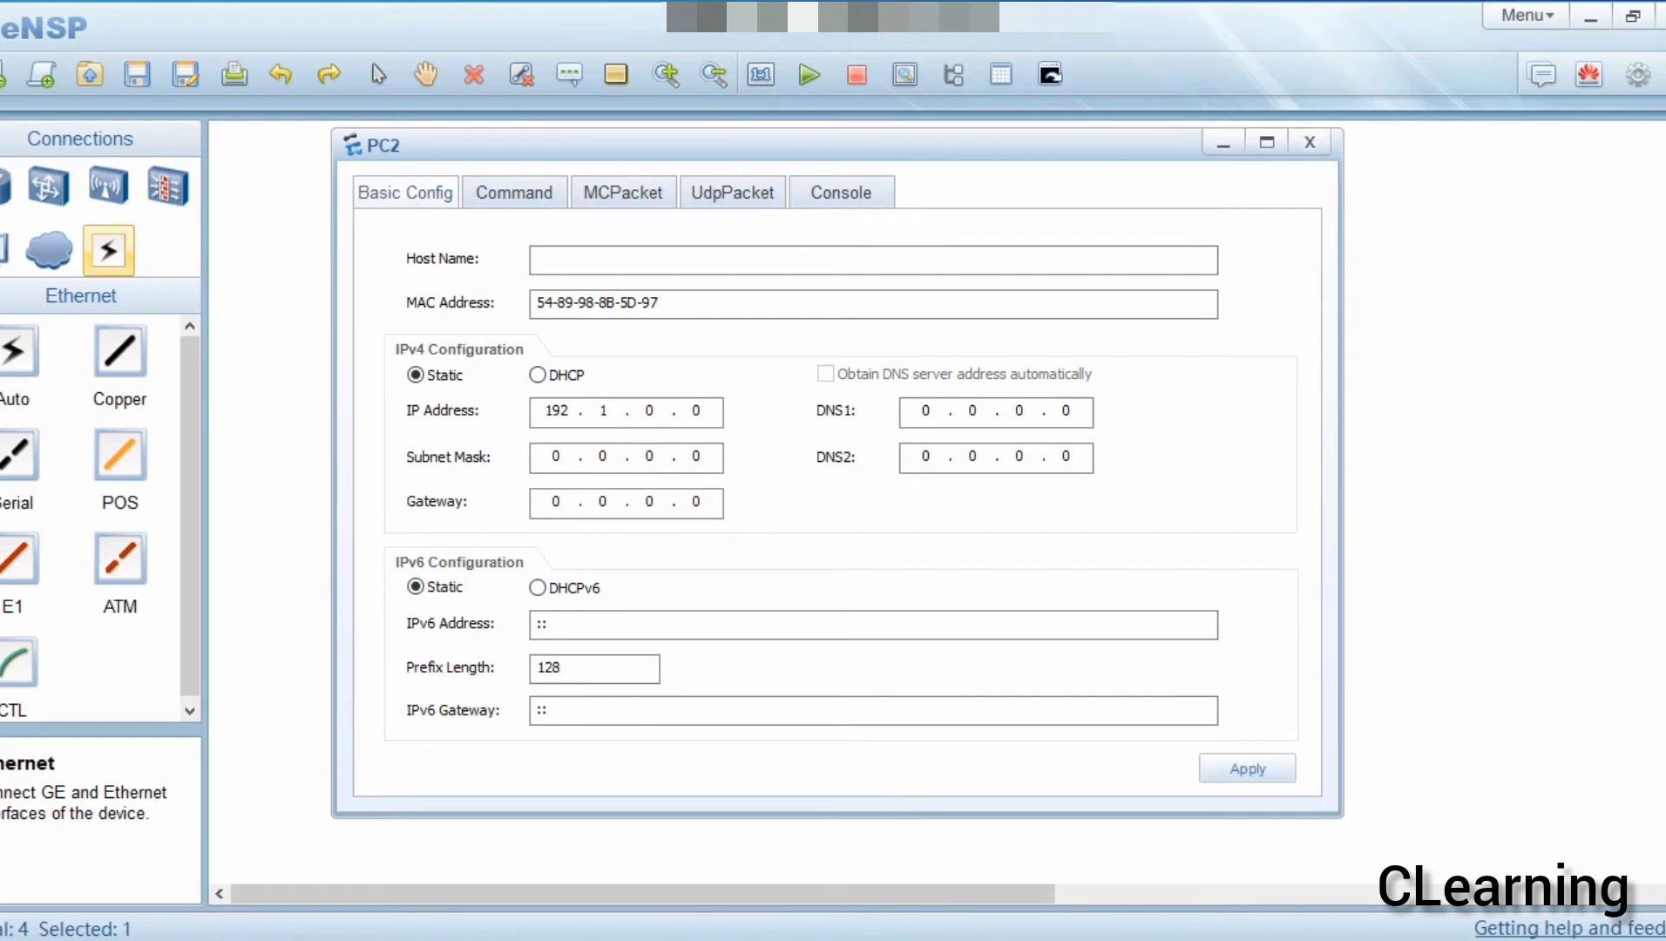
text(2.1)
key(BackSpace)
text(2)
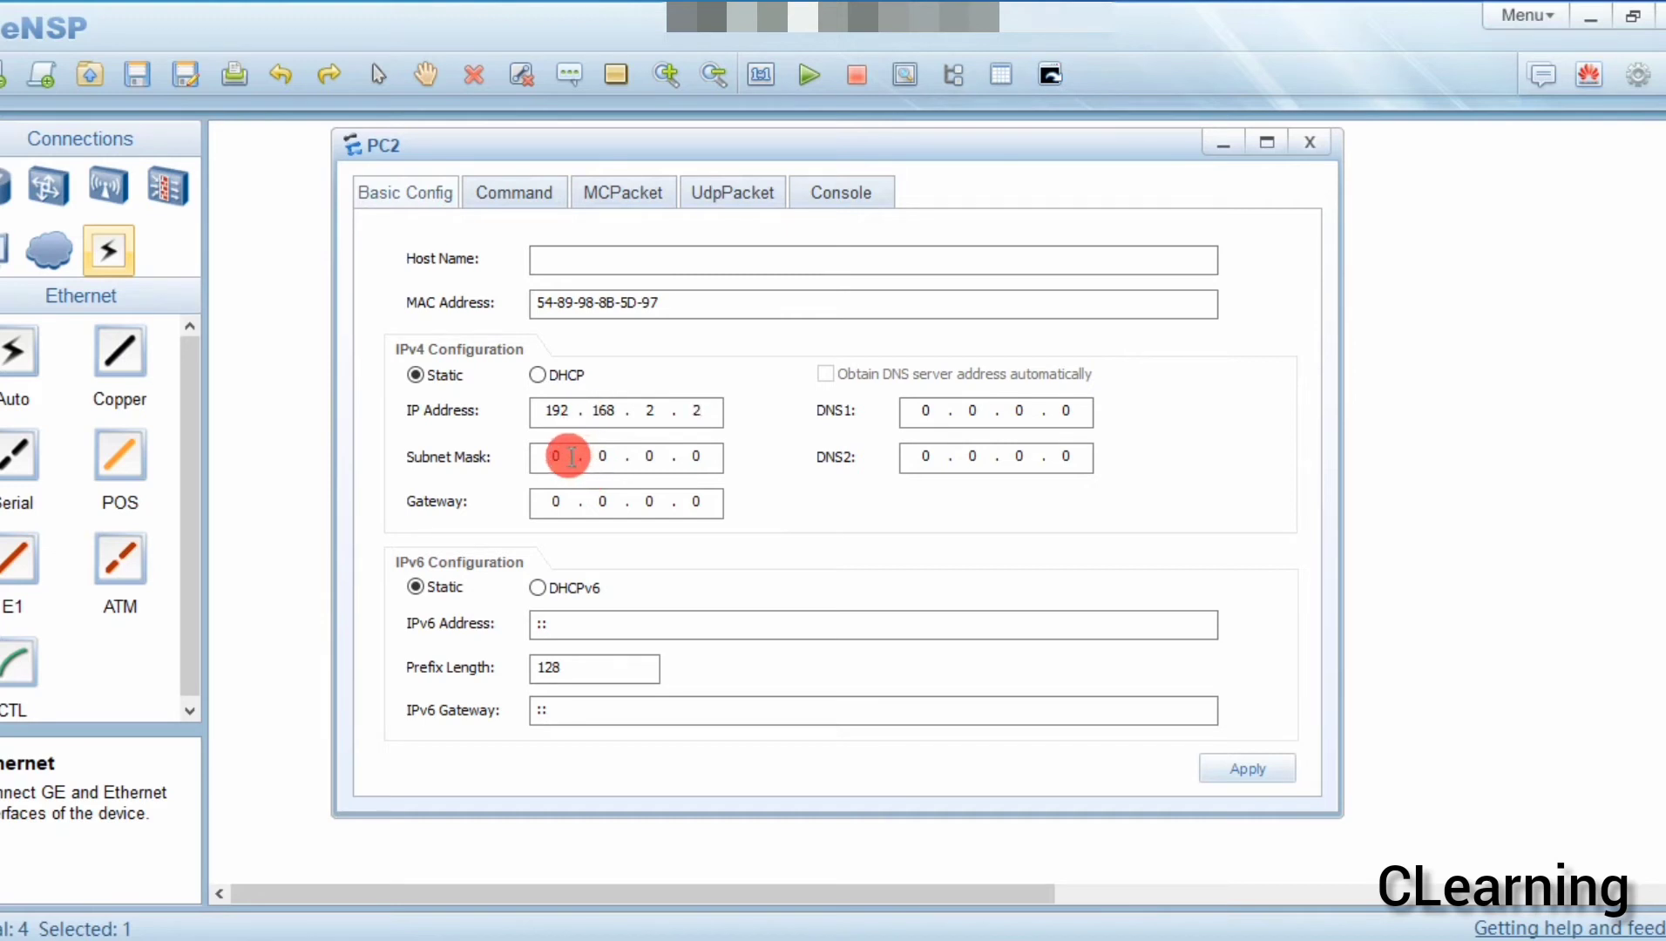
text(255255255)
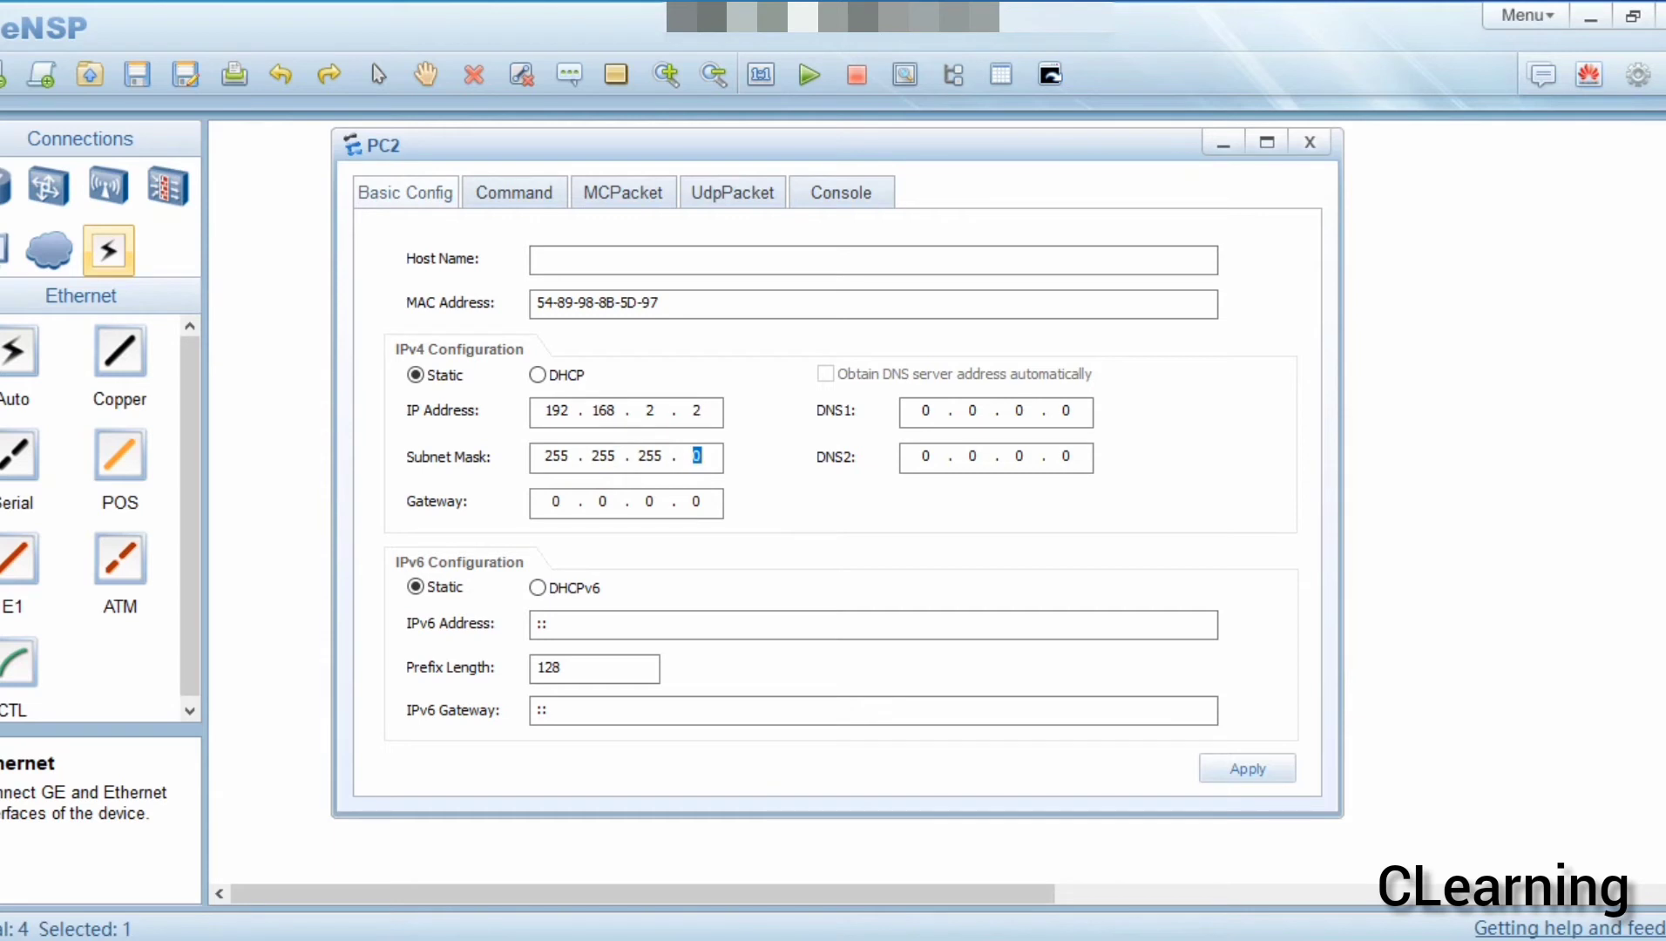
click(558, 504)
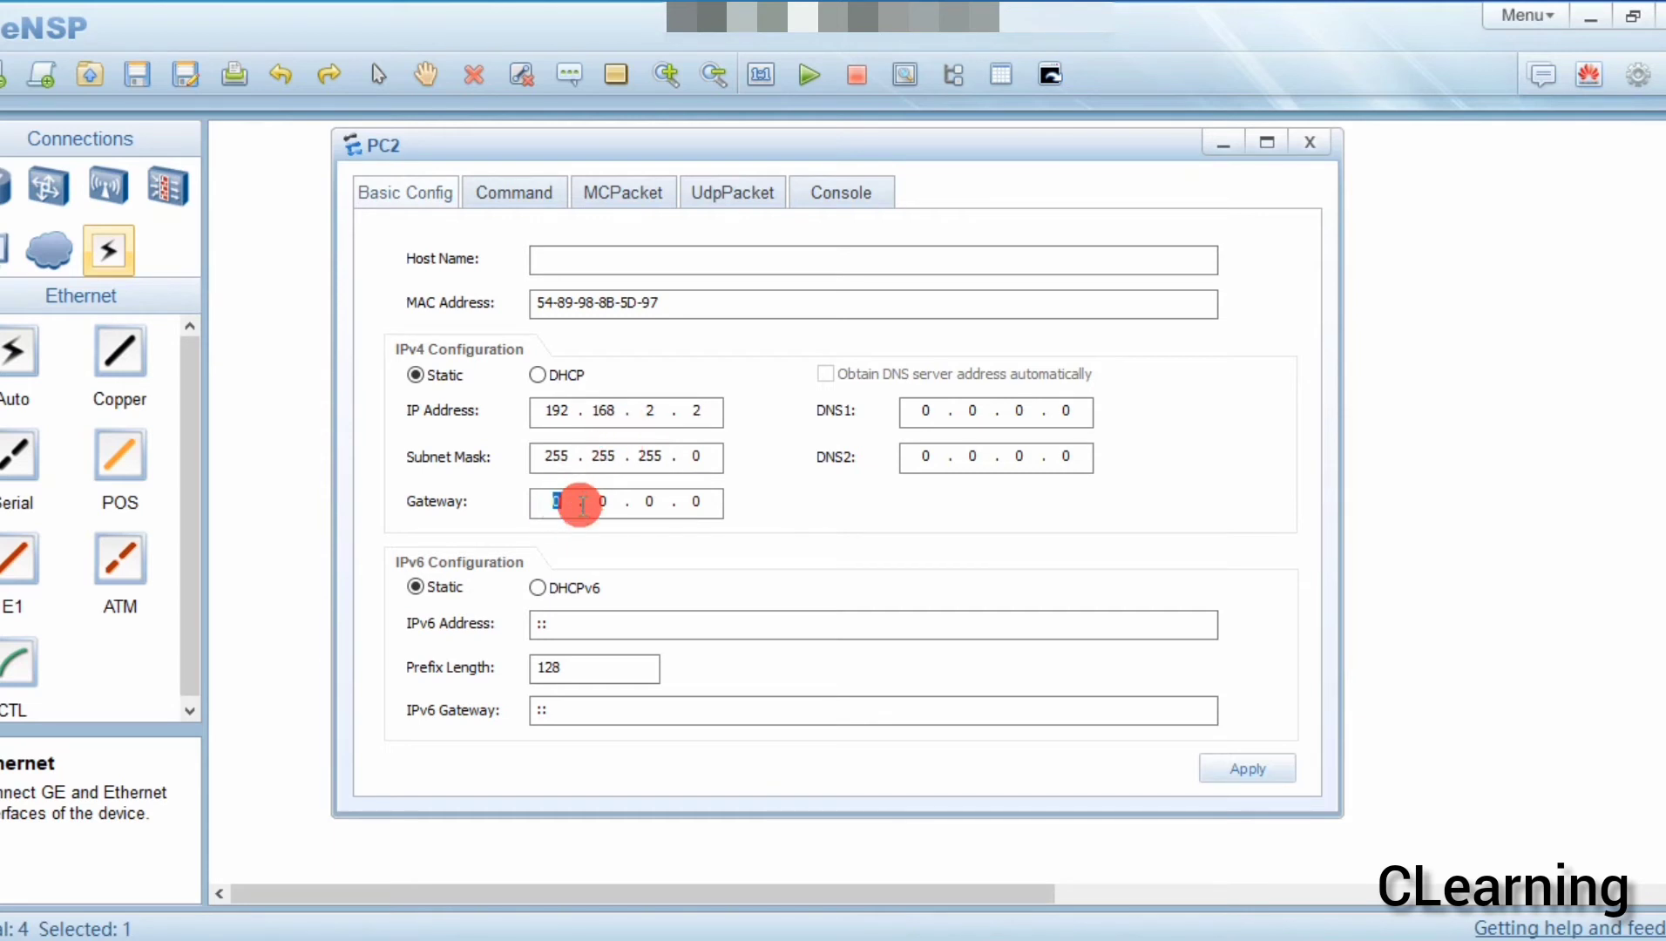
text(19216812.1)
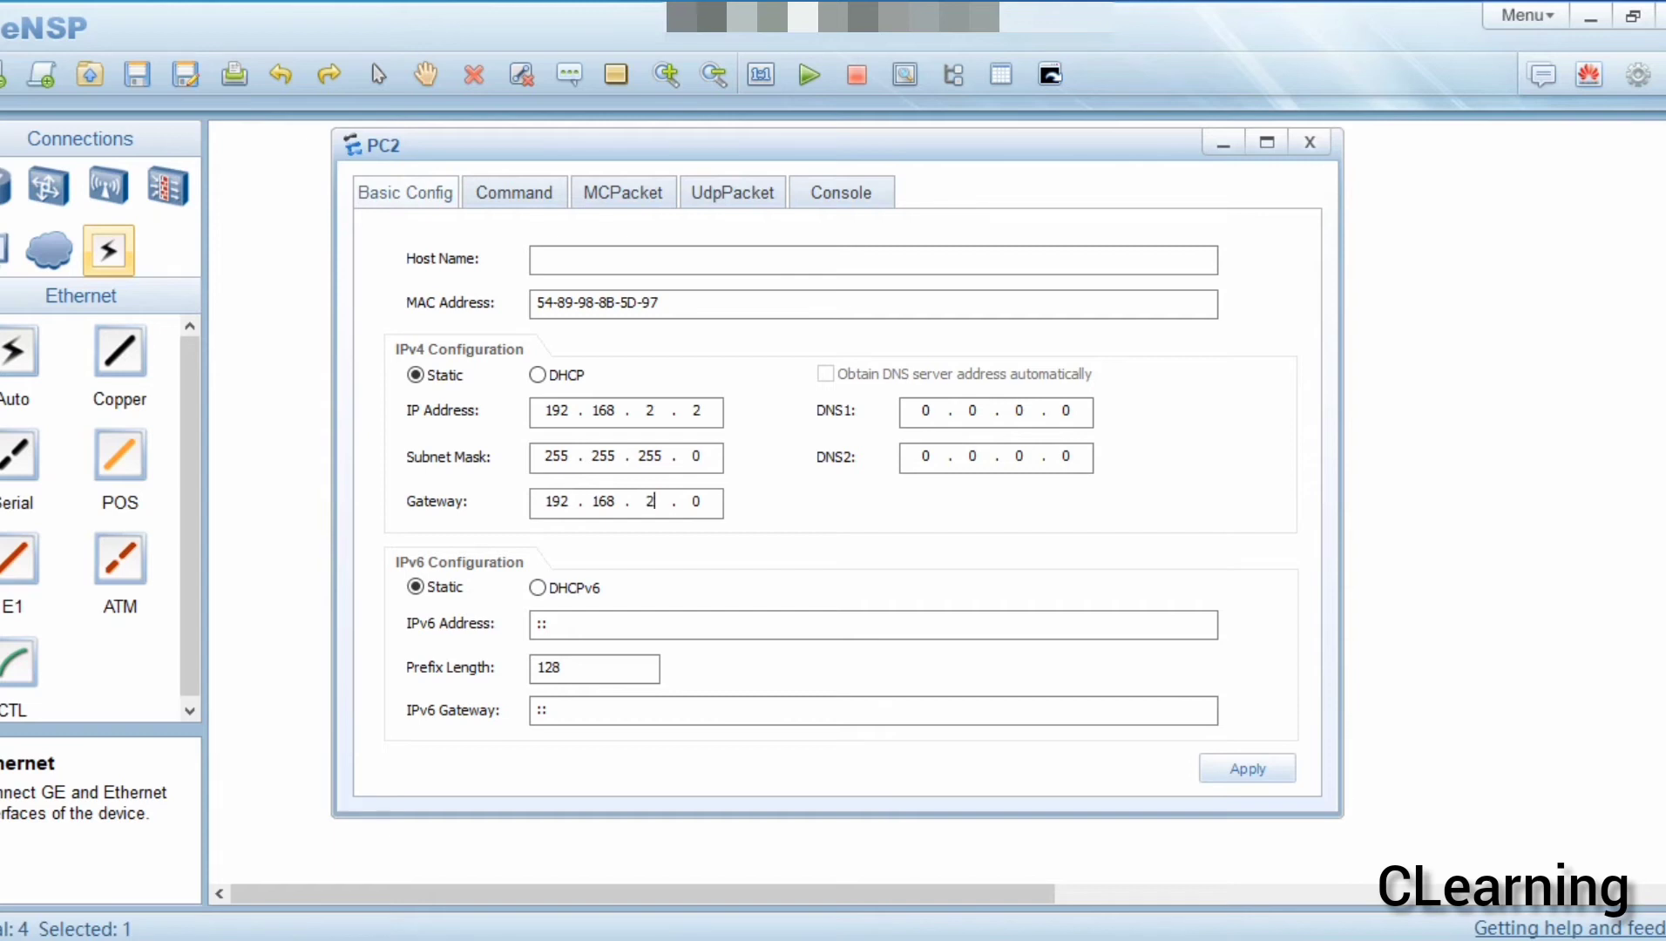
click(1218, 765)
click(1308, 142)
click(1561, 264)
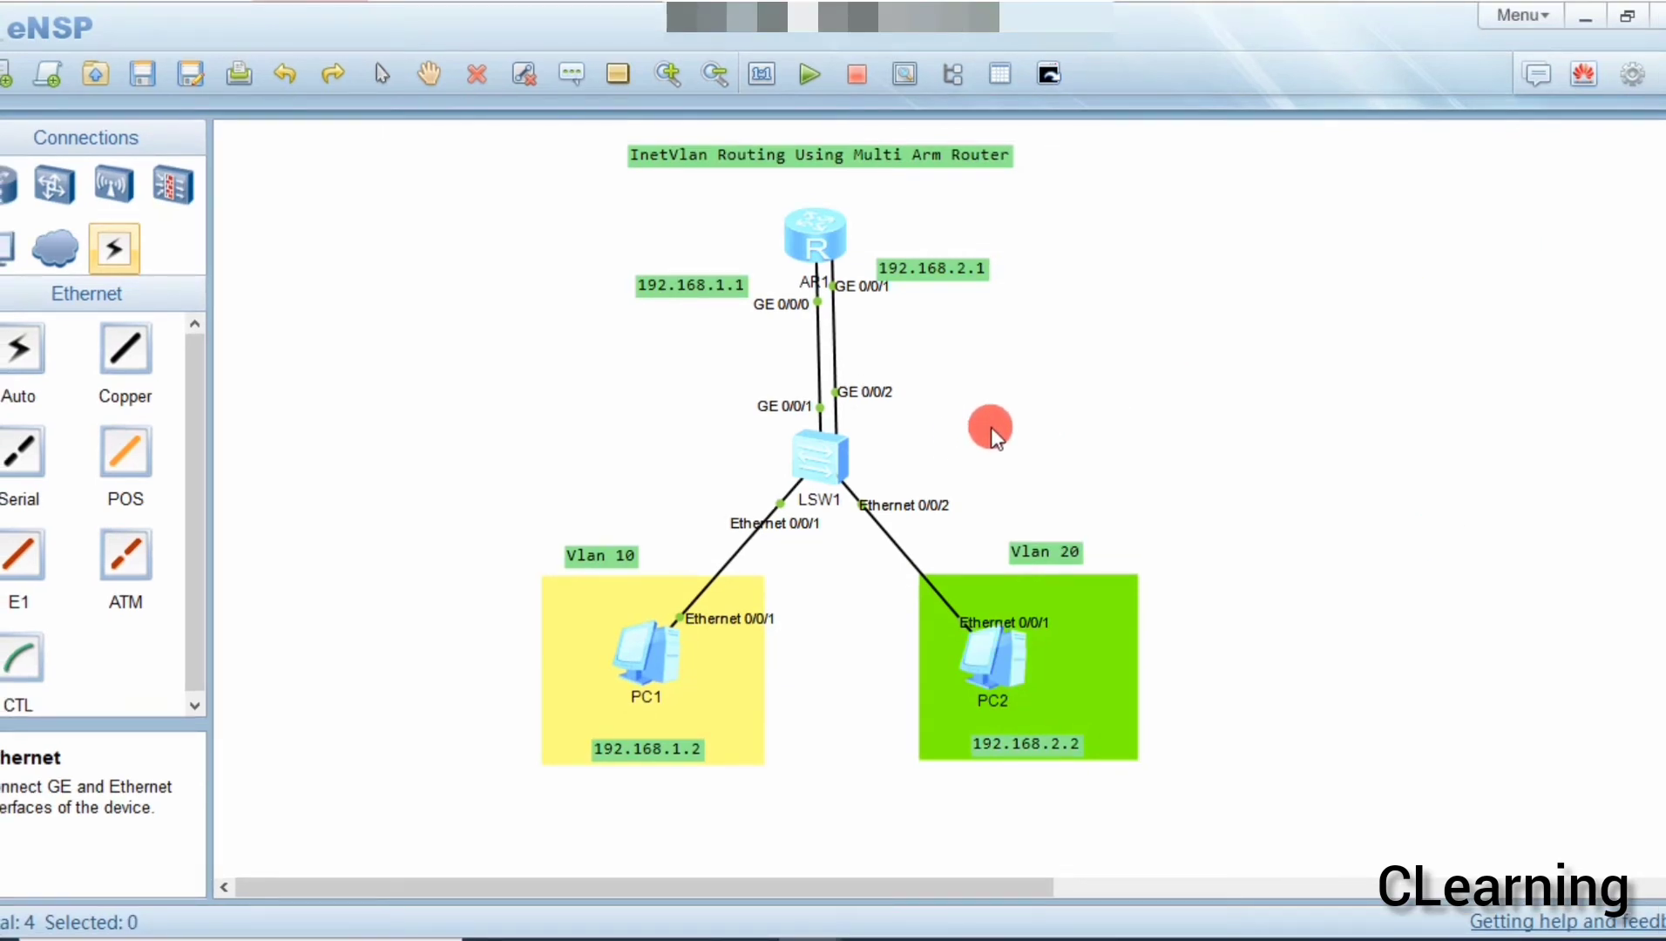
Open LSW1's console and place it beside the topology, near the AR1–LSW1 GE0/0/2 link
double_click(806, 468)
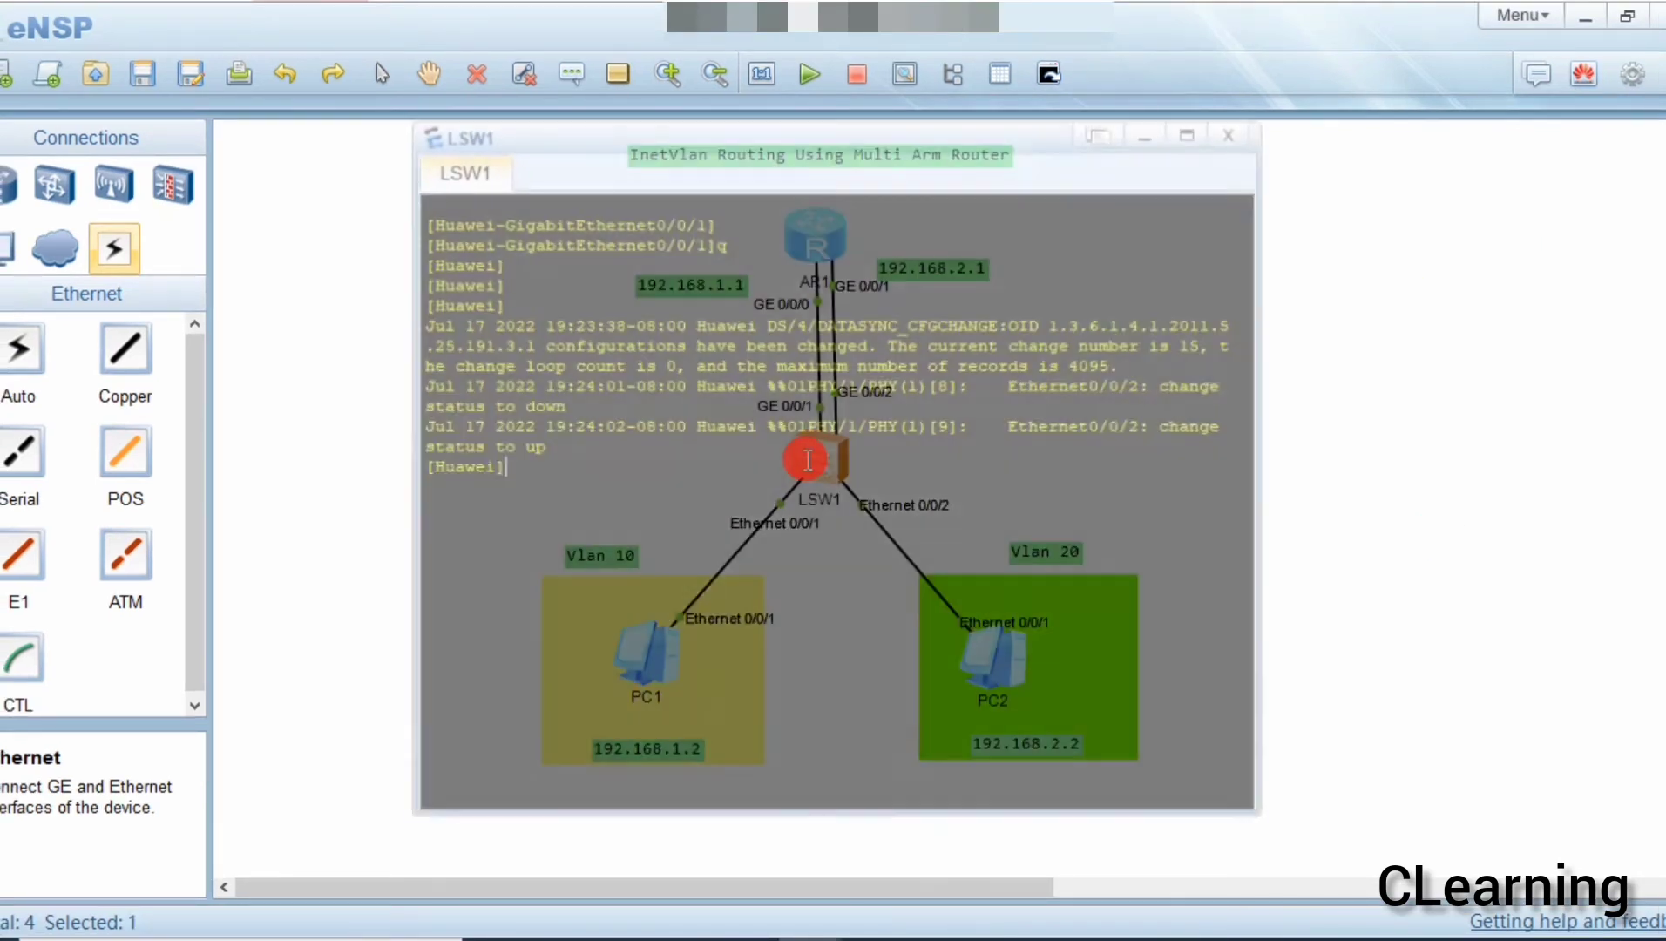
drag(725, 119, 1220, 187)
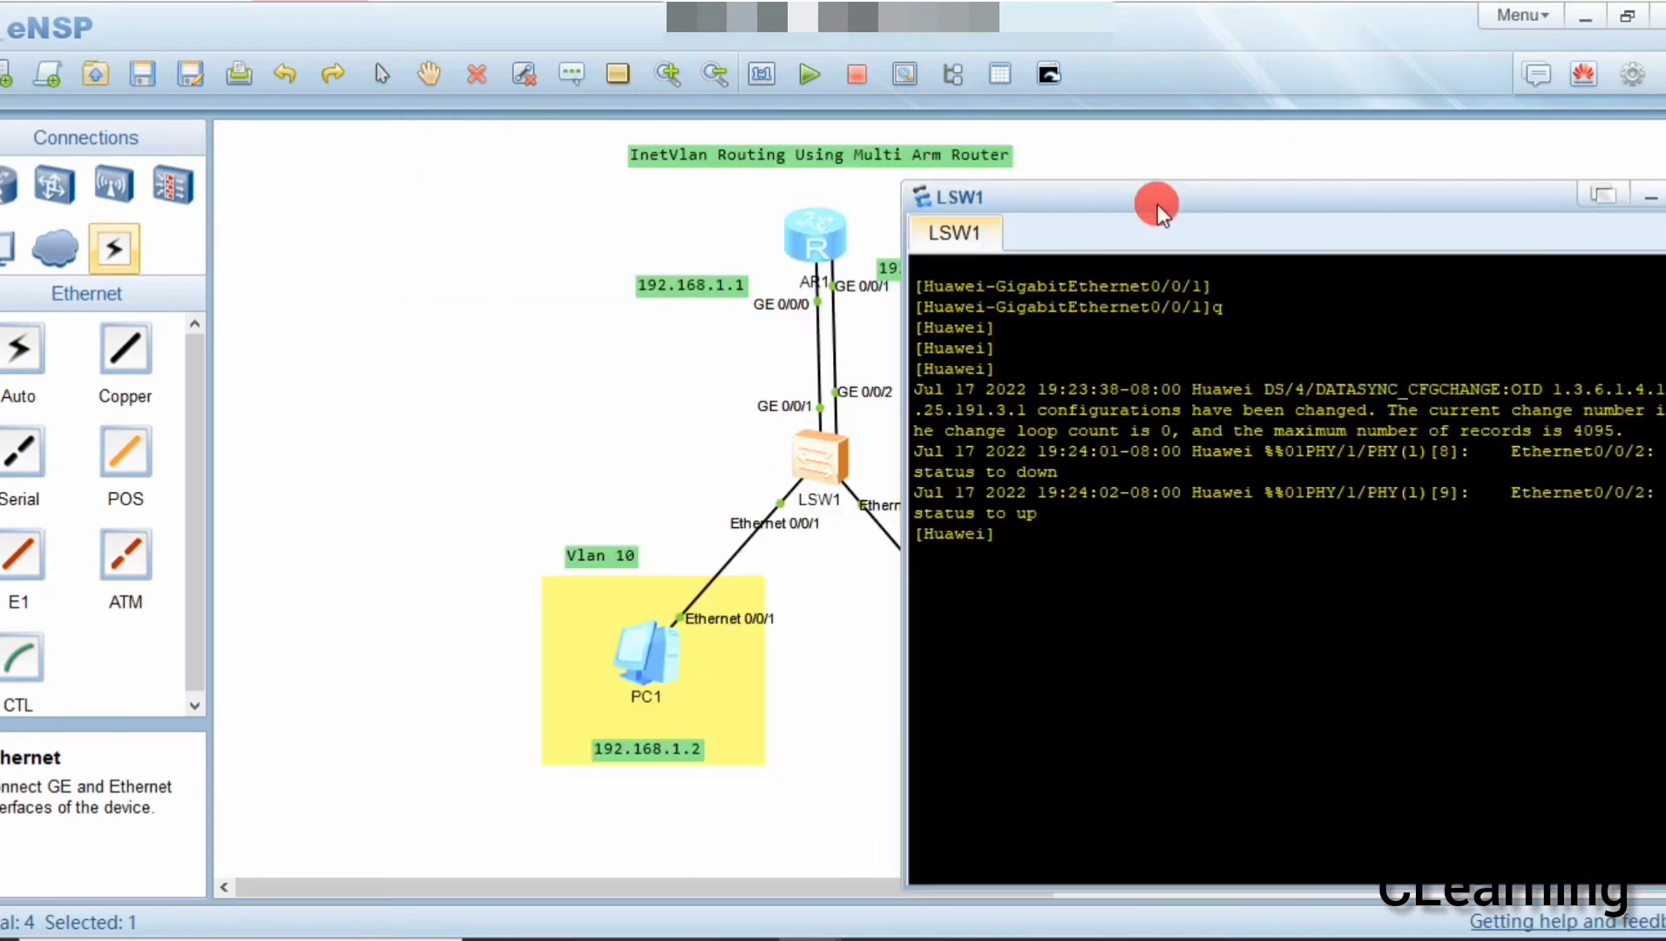
click(838, 394)
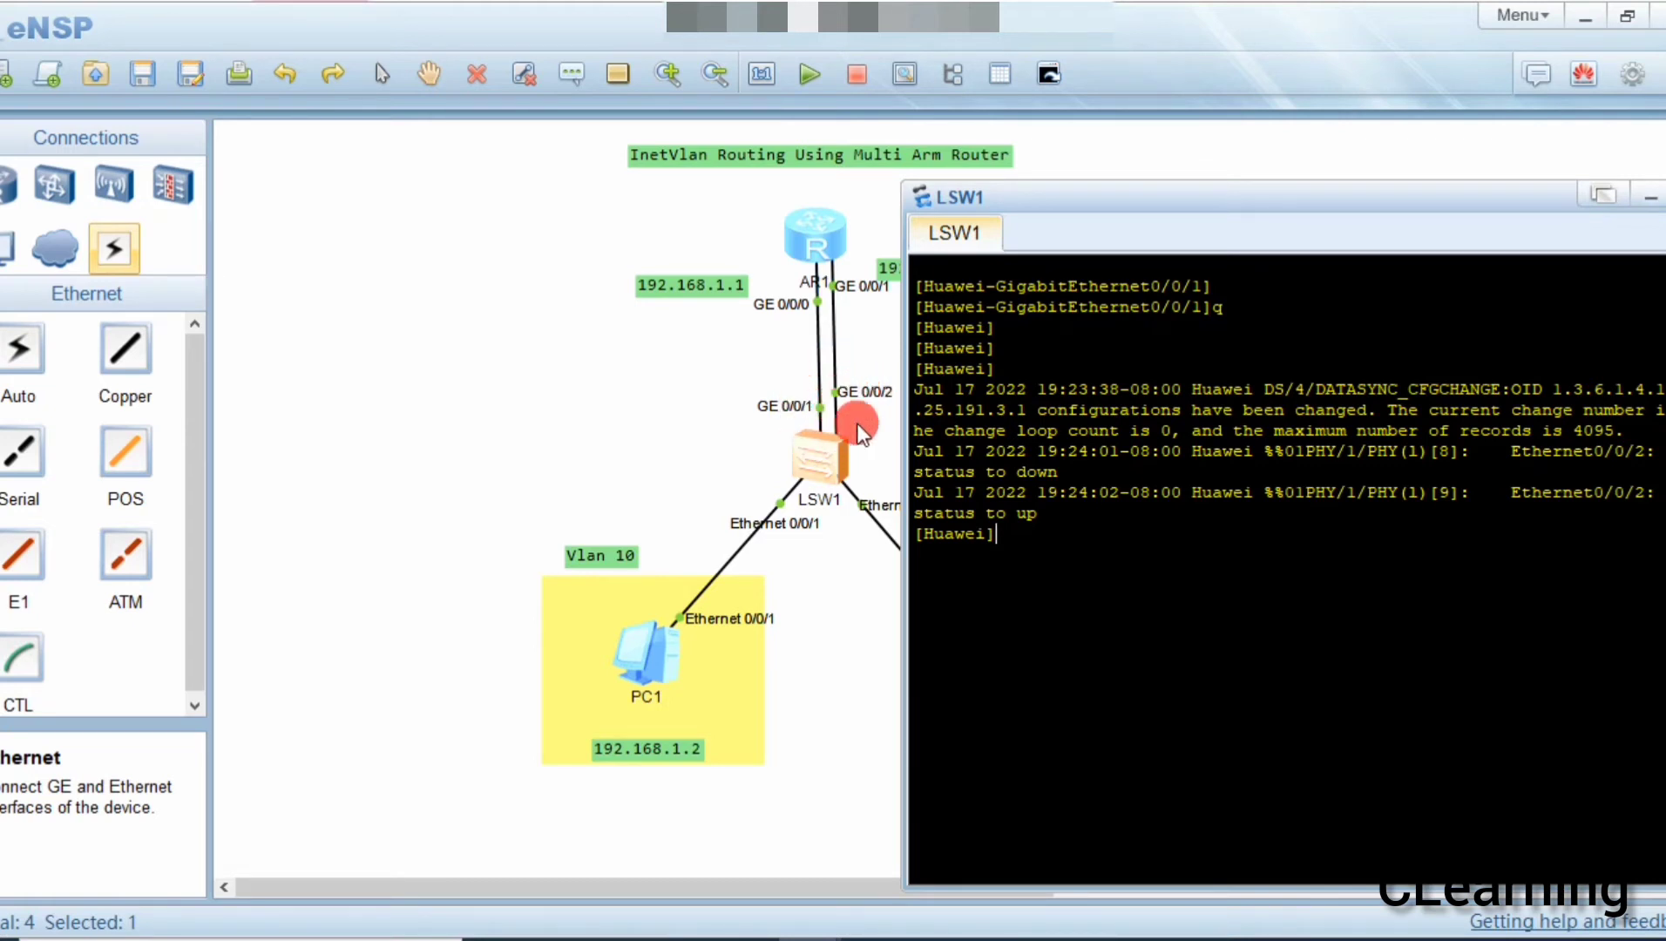
Make LSW1 port GE0/0/1 an access port in VLAN 10
text(int g0/0/1)
key(Return)
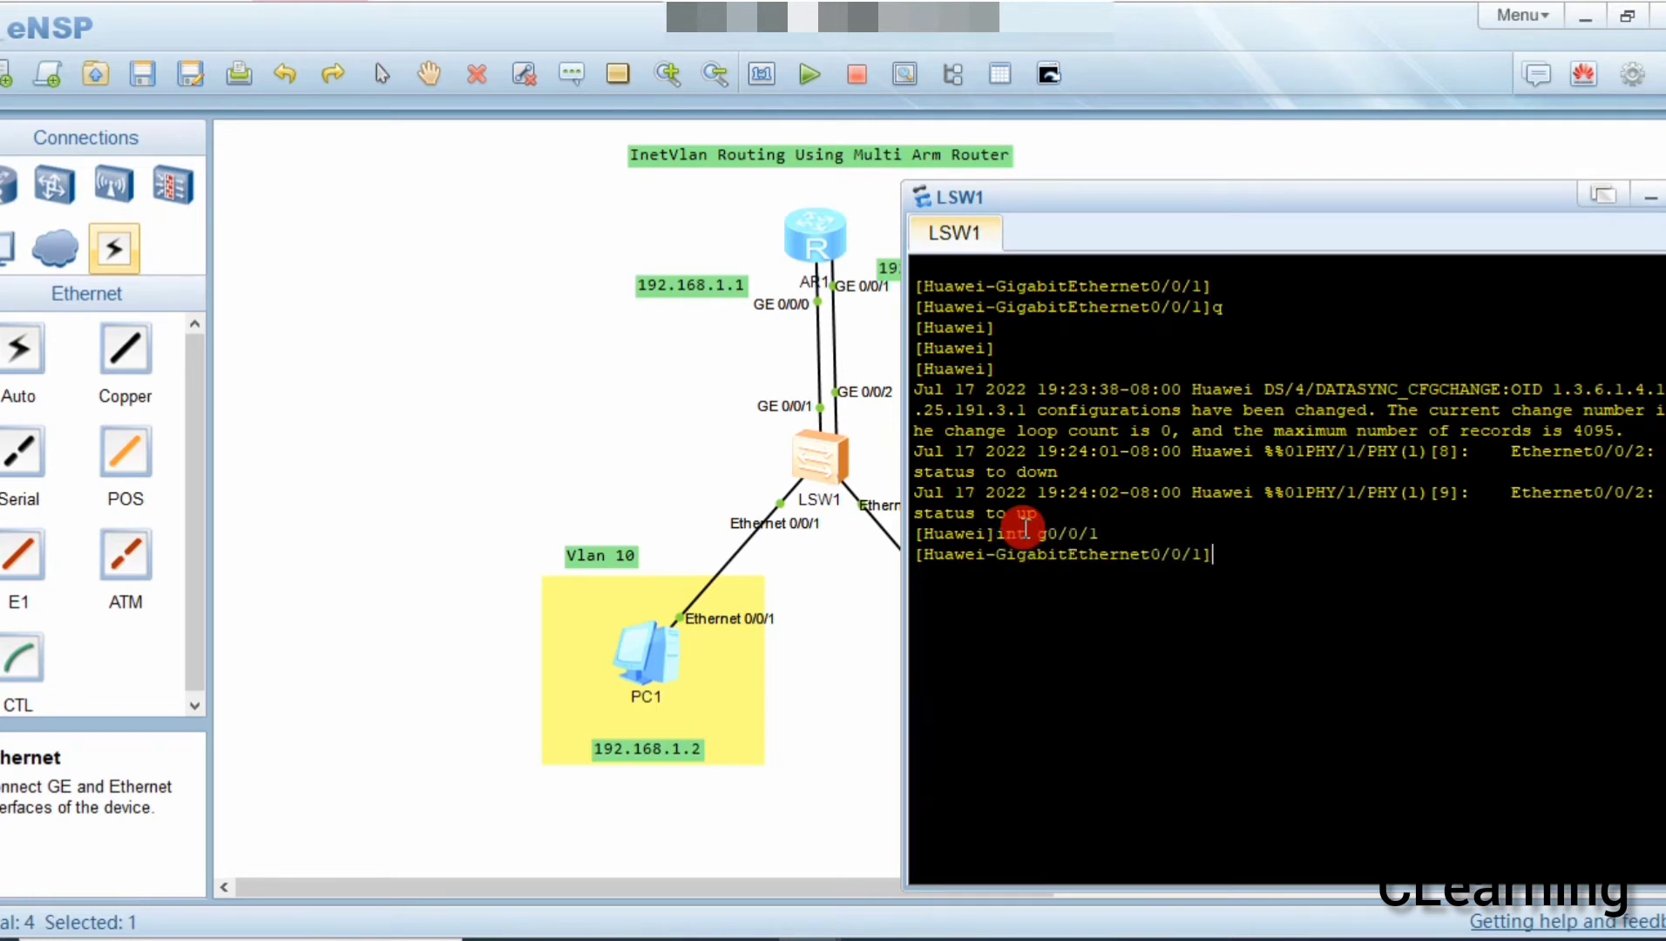
text(po)
key(Tab)
text(l)
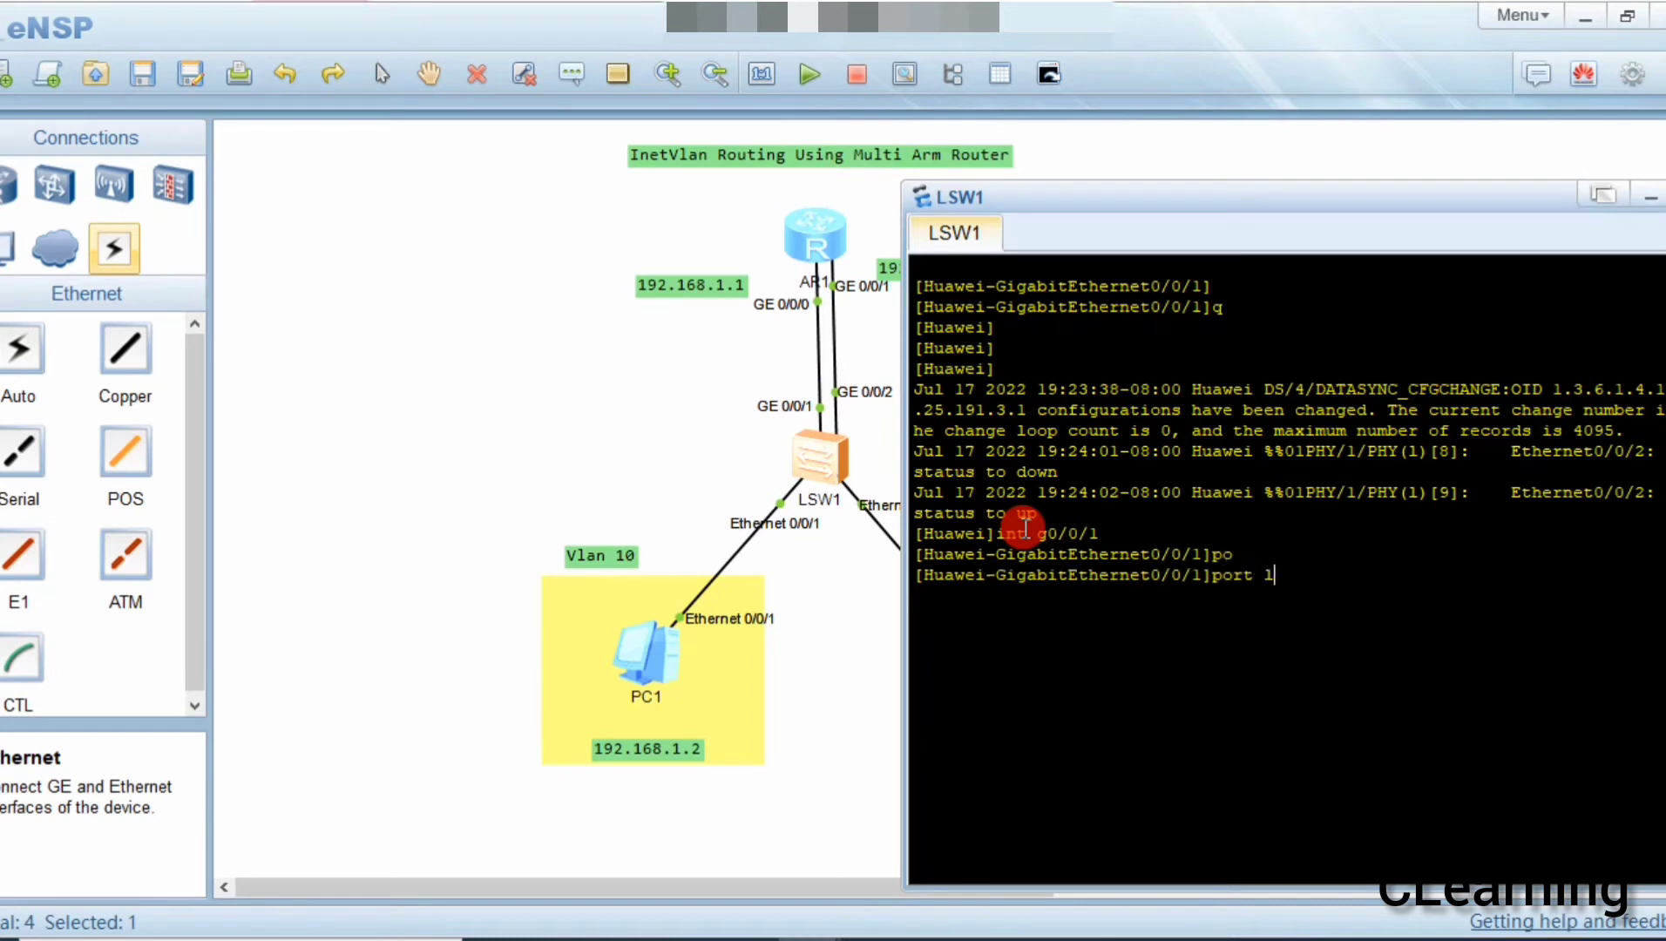
text(i)
key(Tab)
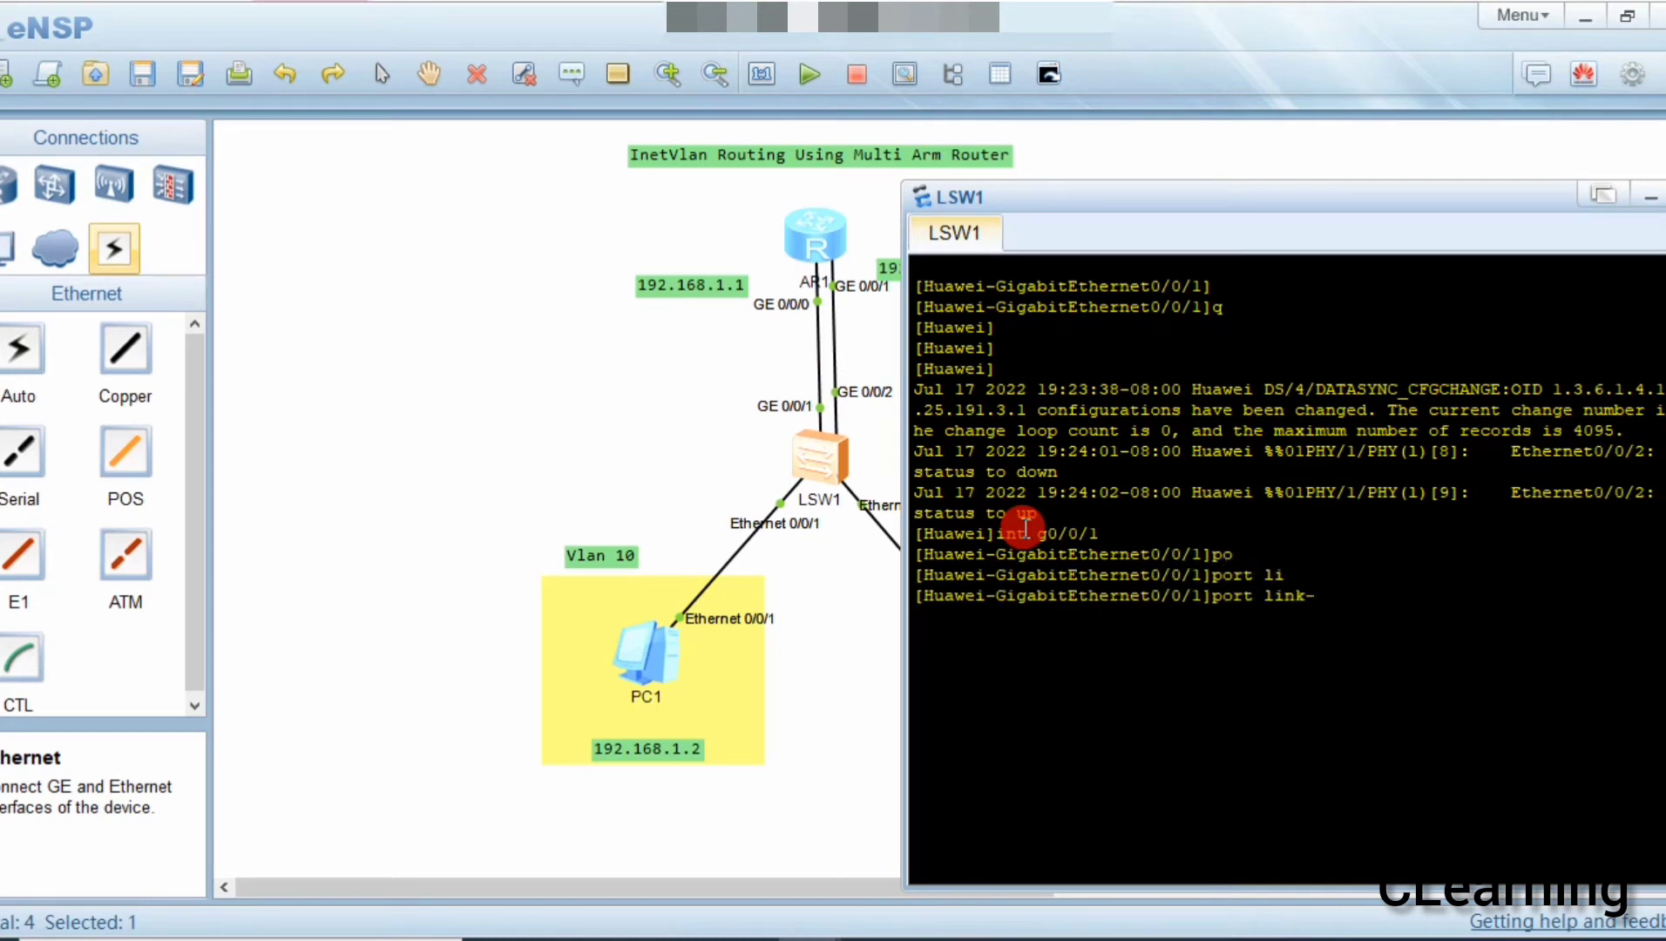
text(t)
key(Tab)
text(a)
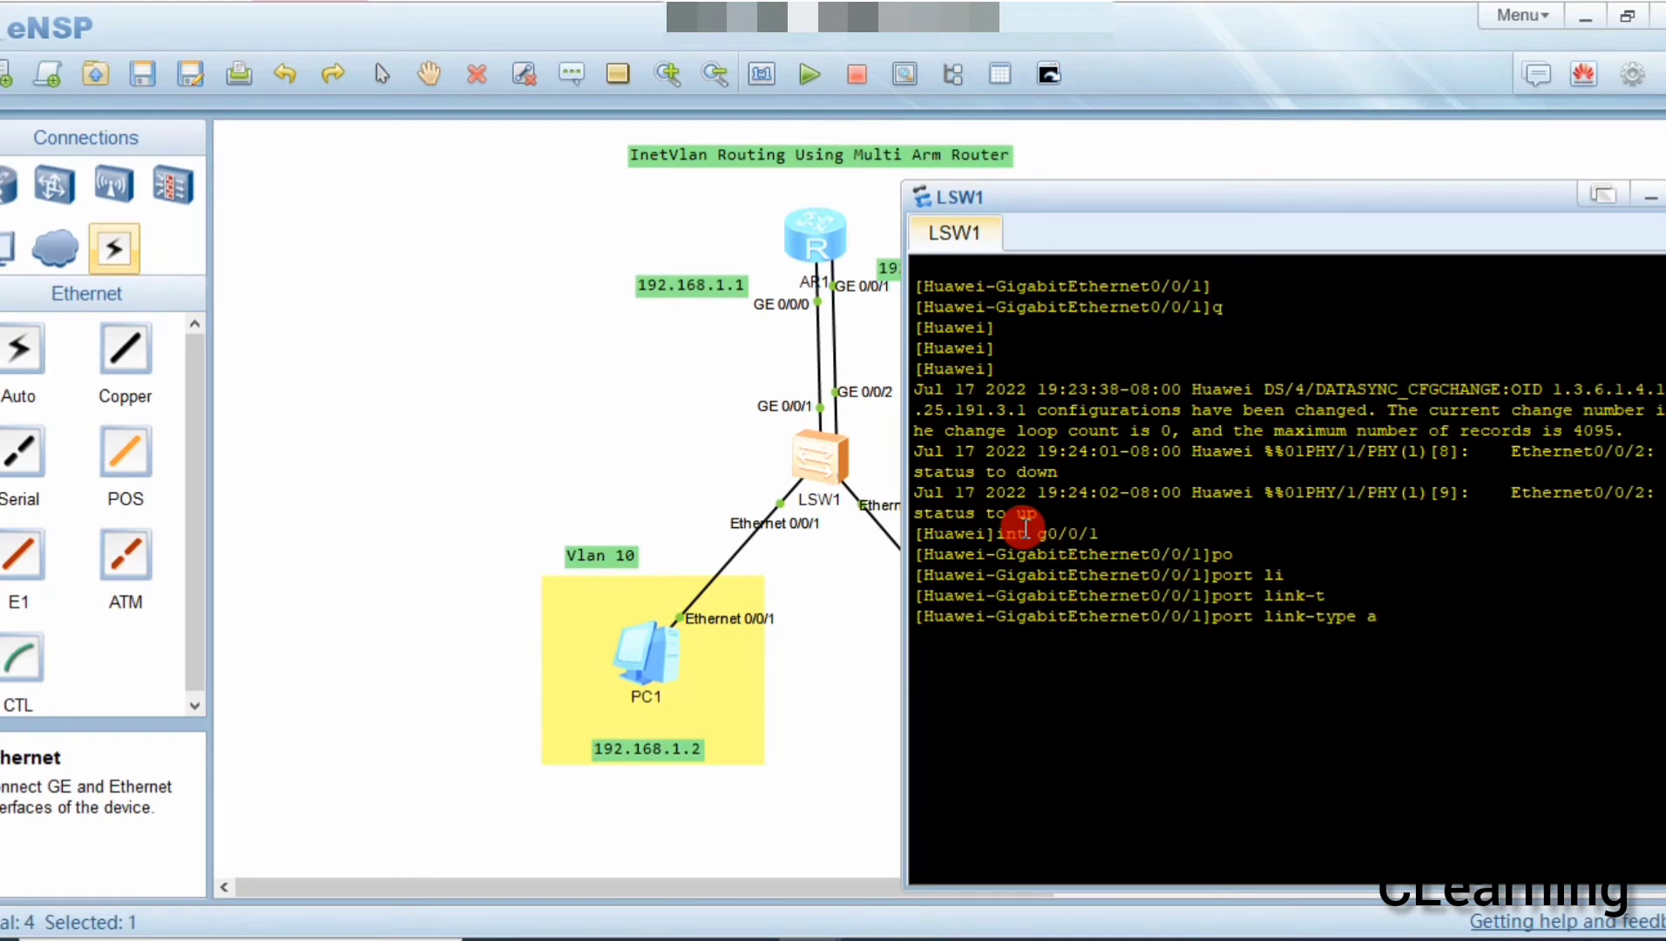
text(c)
key(Tab)
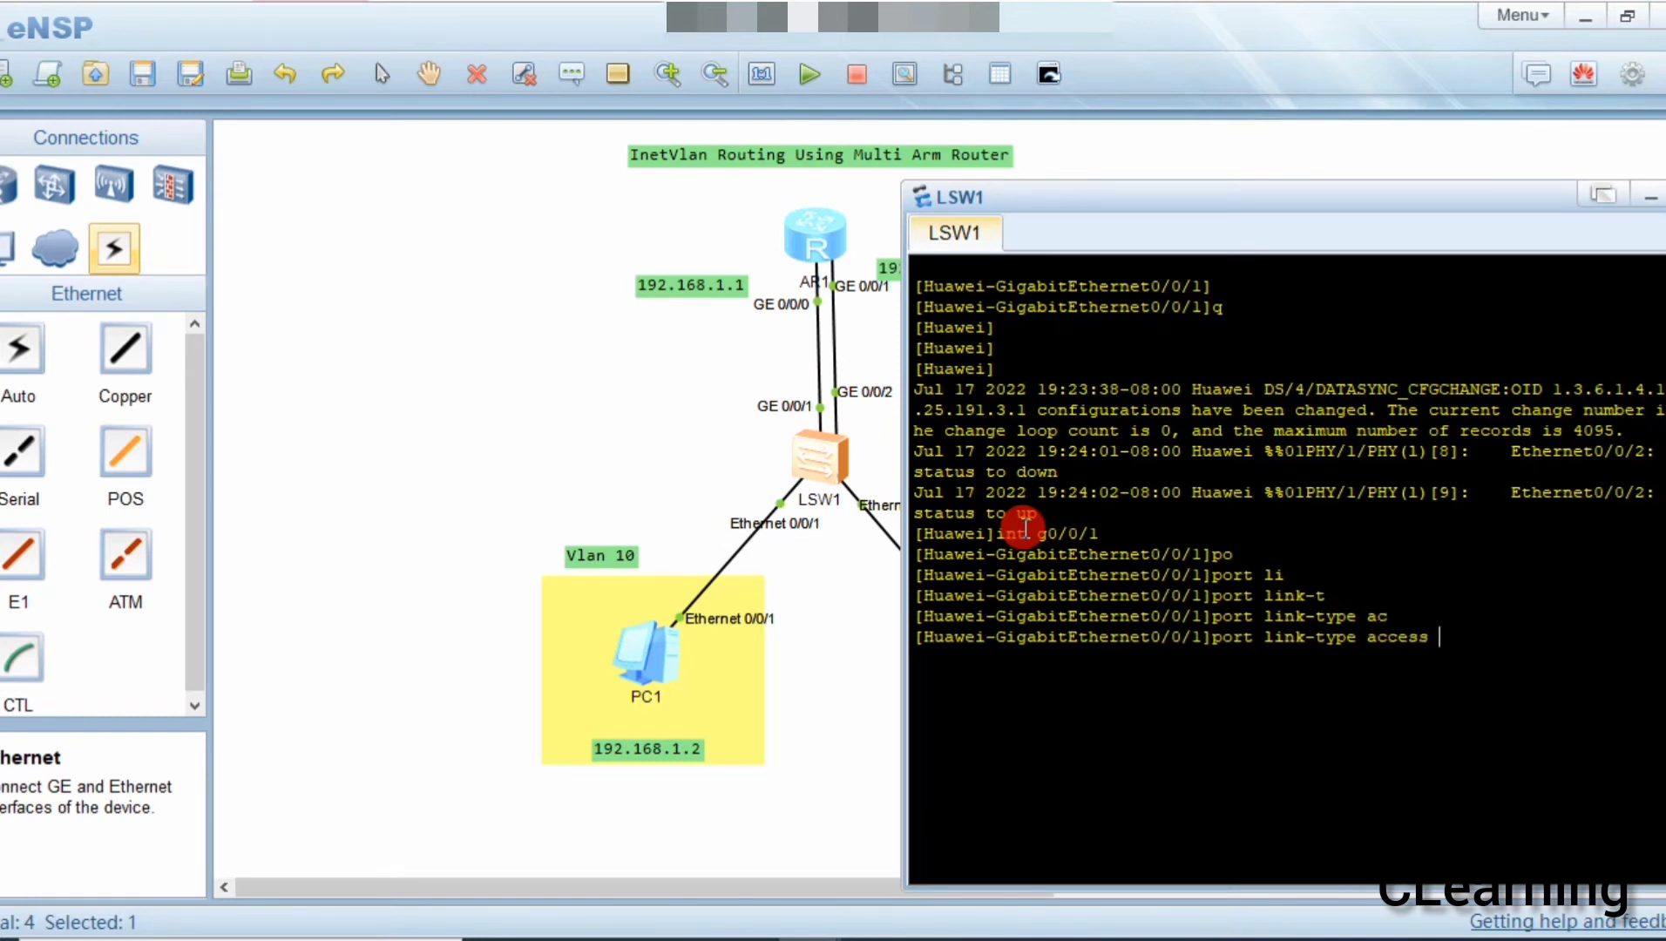
key(Return)
text(po)
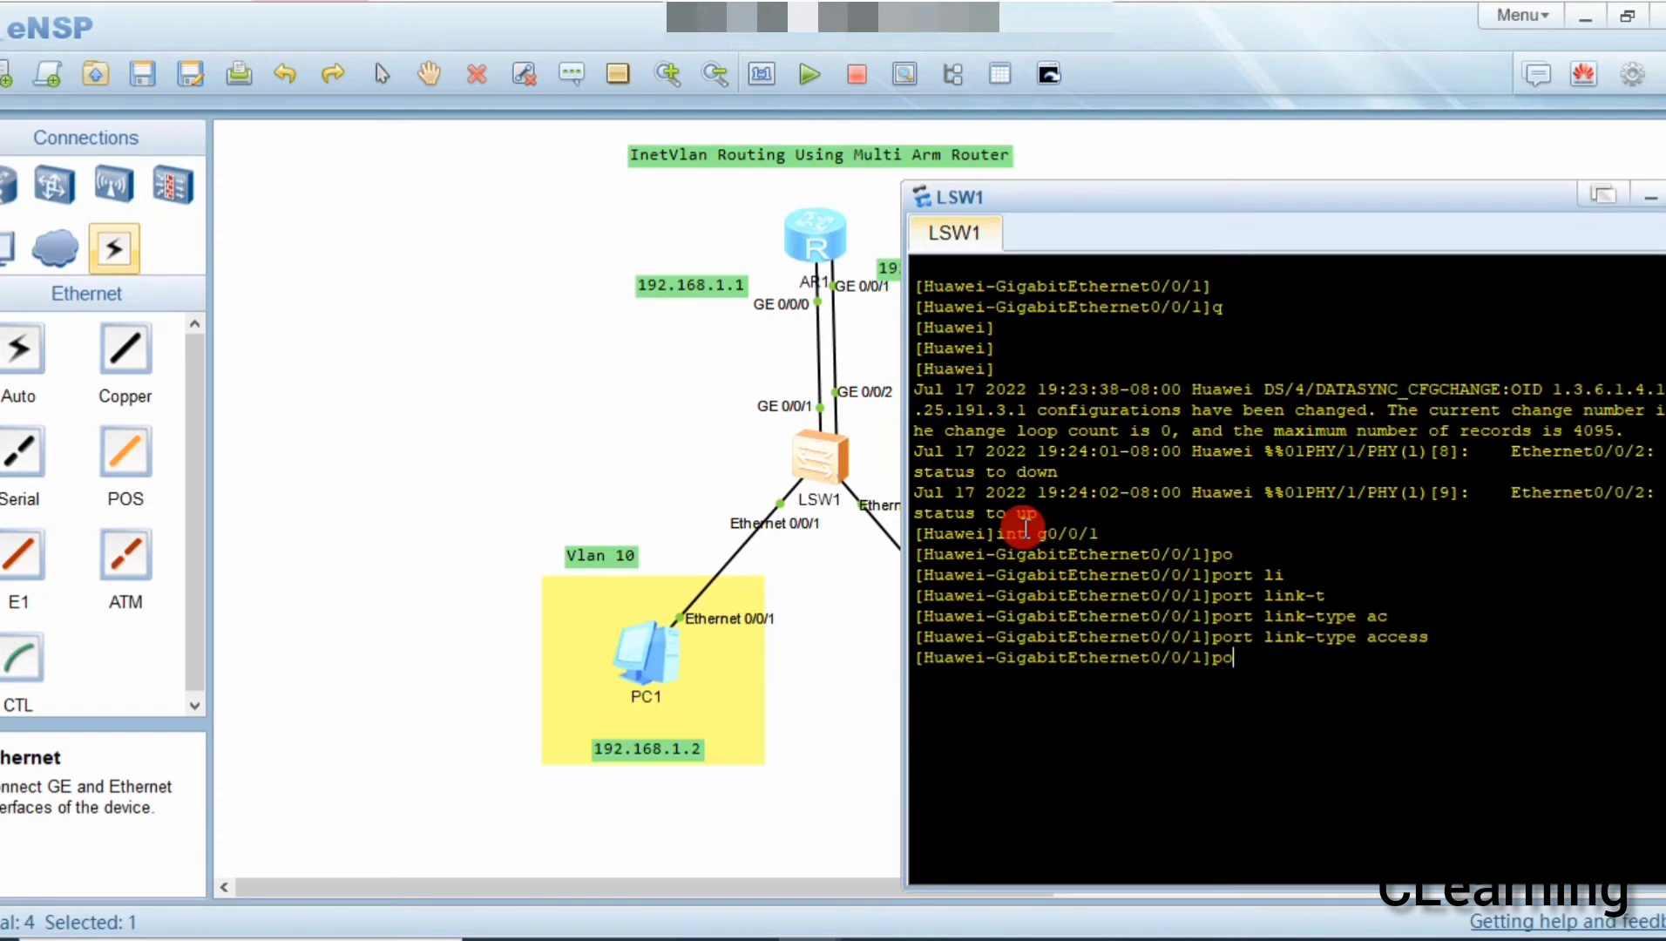
key(Tab)
text(de)
key(Tab)
text(v)
key(Tab)
text(10)
key(Return)
Make LSW1 port GE0/0/2 an access port in VLAN 20, then return to the topology
key(Up)
key(Up)
key(Up)
key(Up)
key(Down)
key(BackSpace)
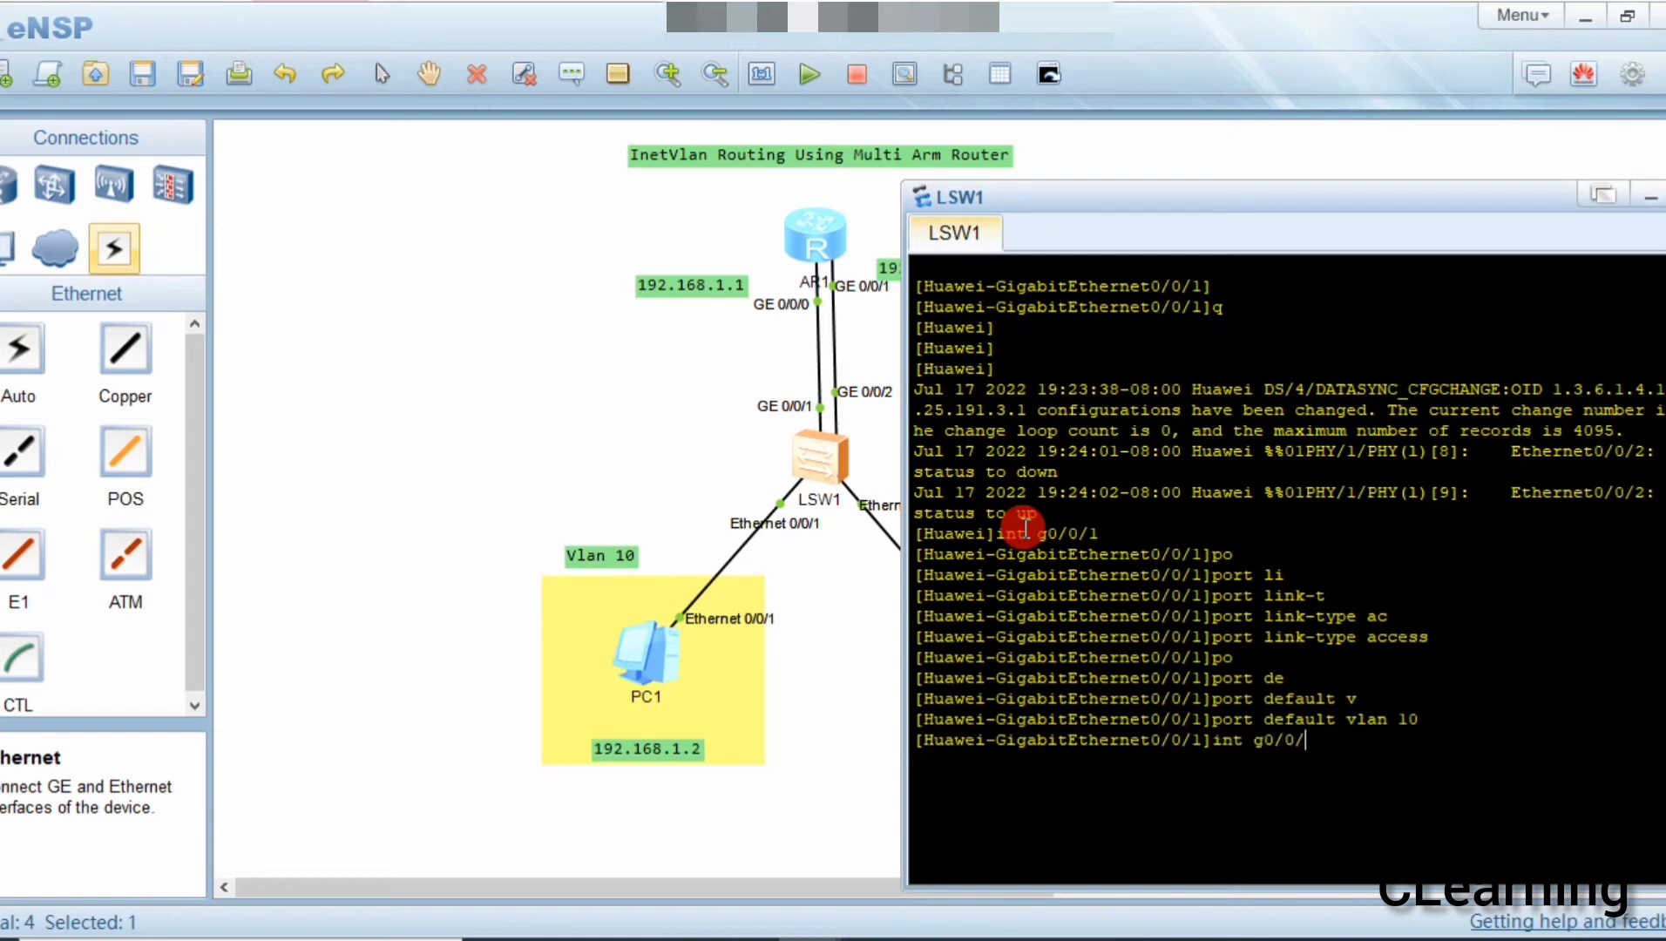
text(2)
key(Return)
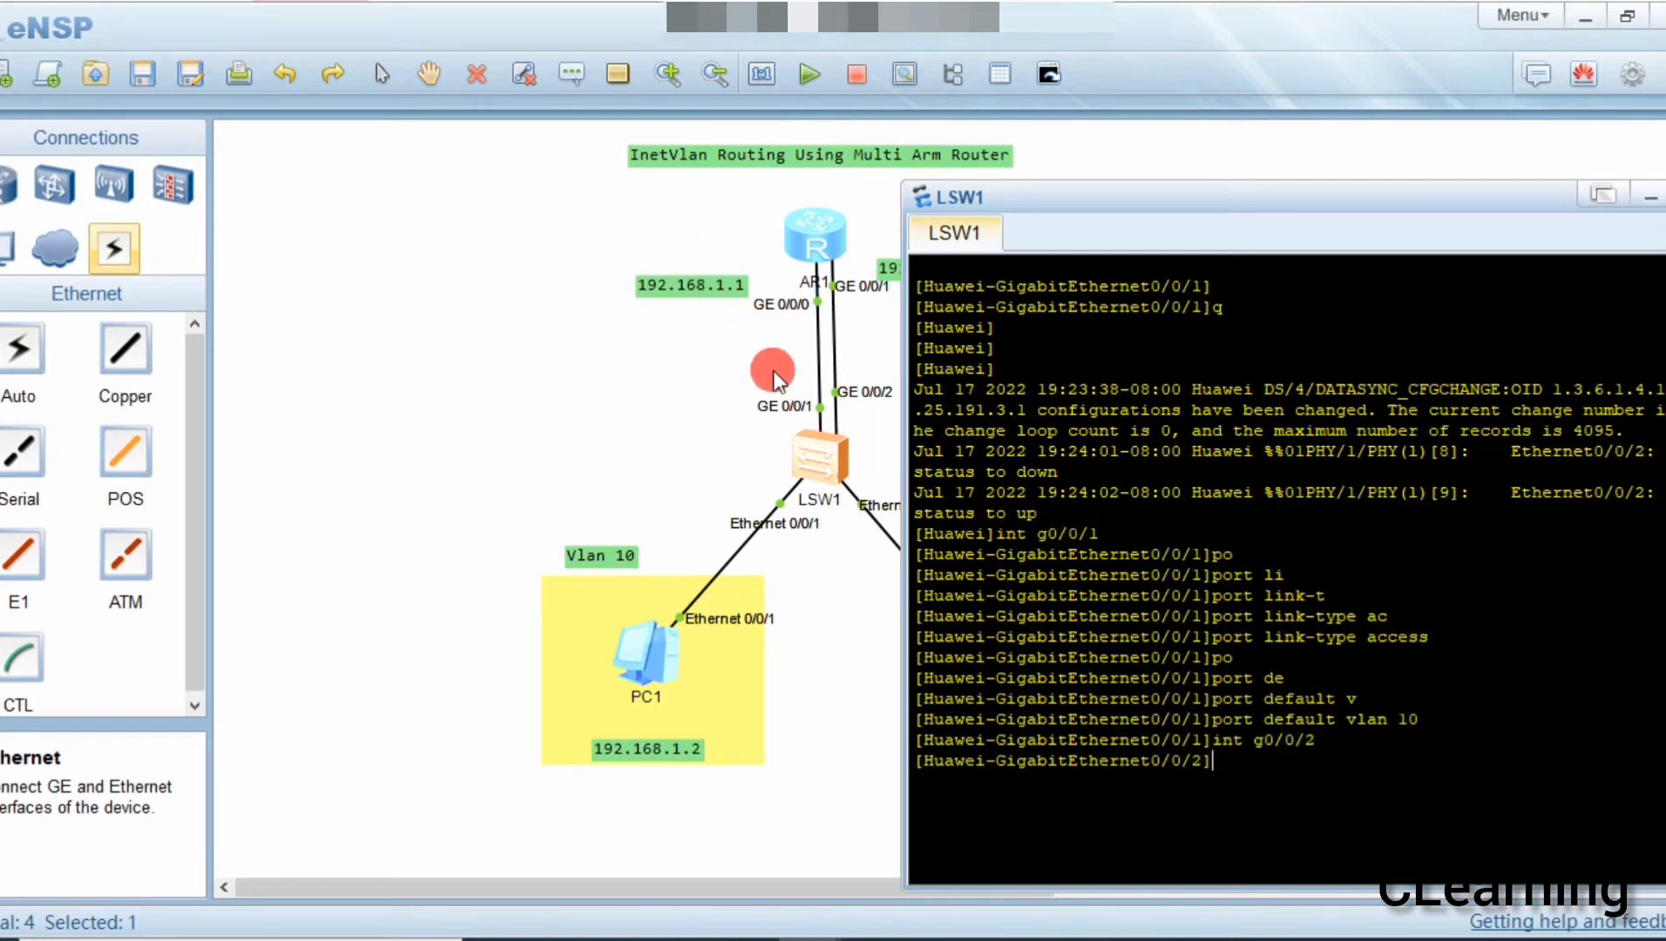
click(1133, 699)
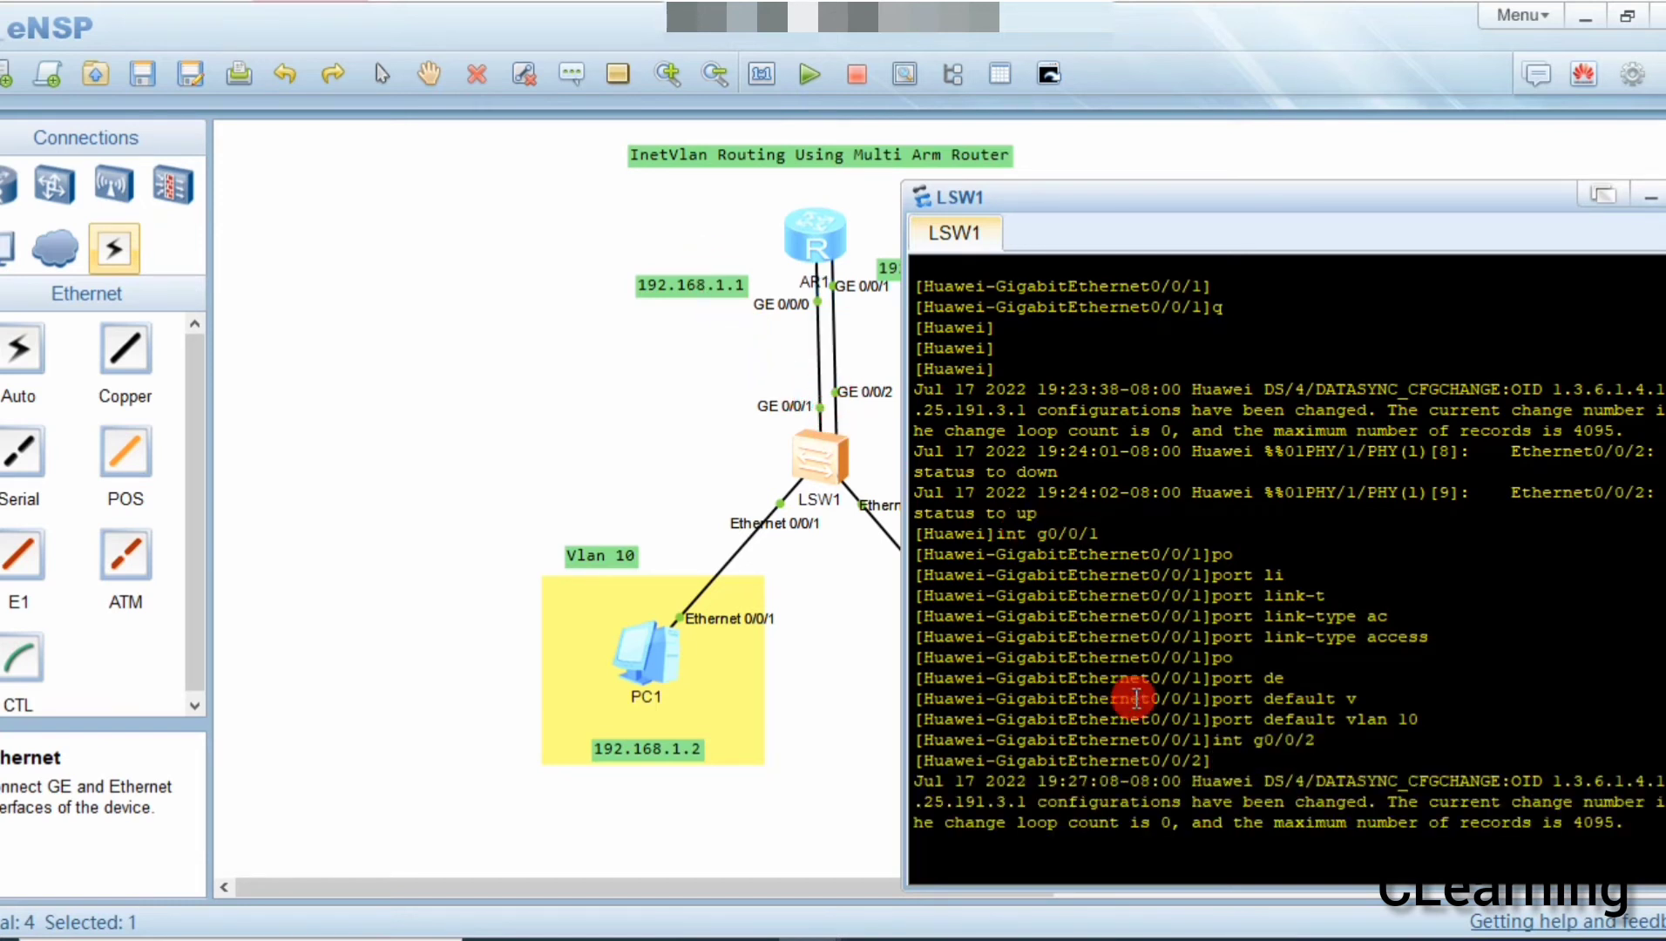
key(Return)
key(Return)
key(Return)
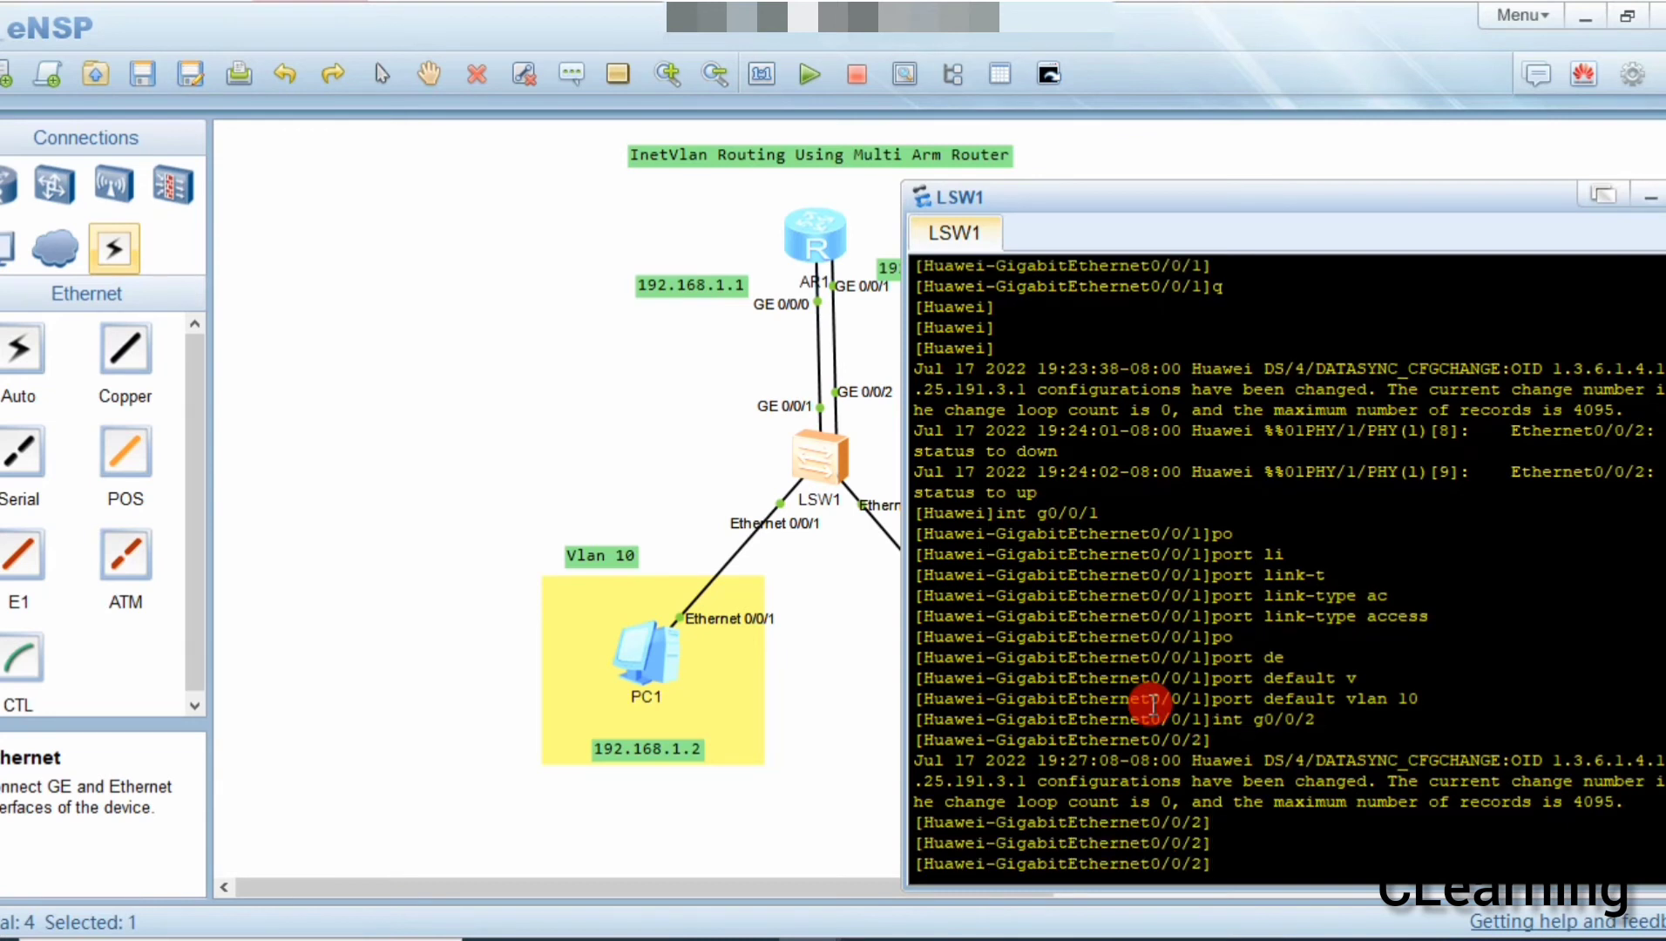
text(po)
key(Tab)
text(li)
key(Tab)
text(t)
key(Tab)
key(BackSpace)
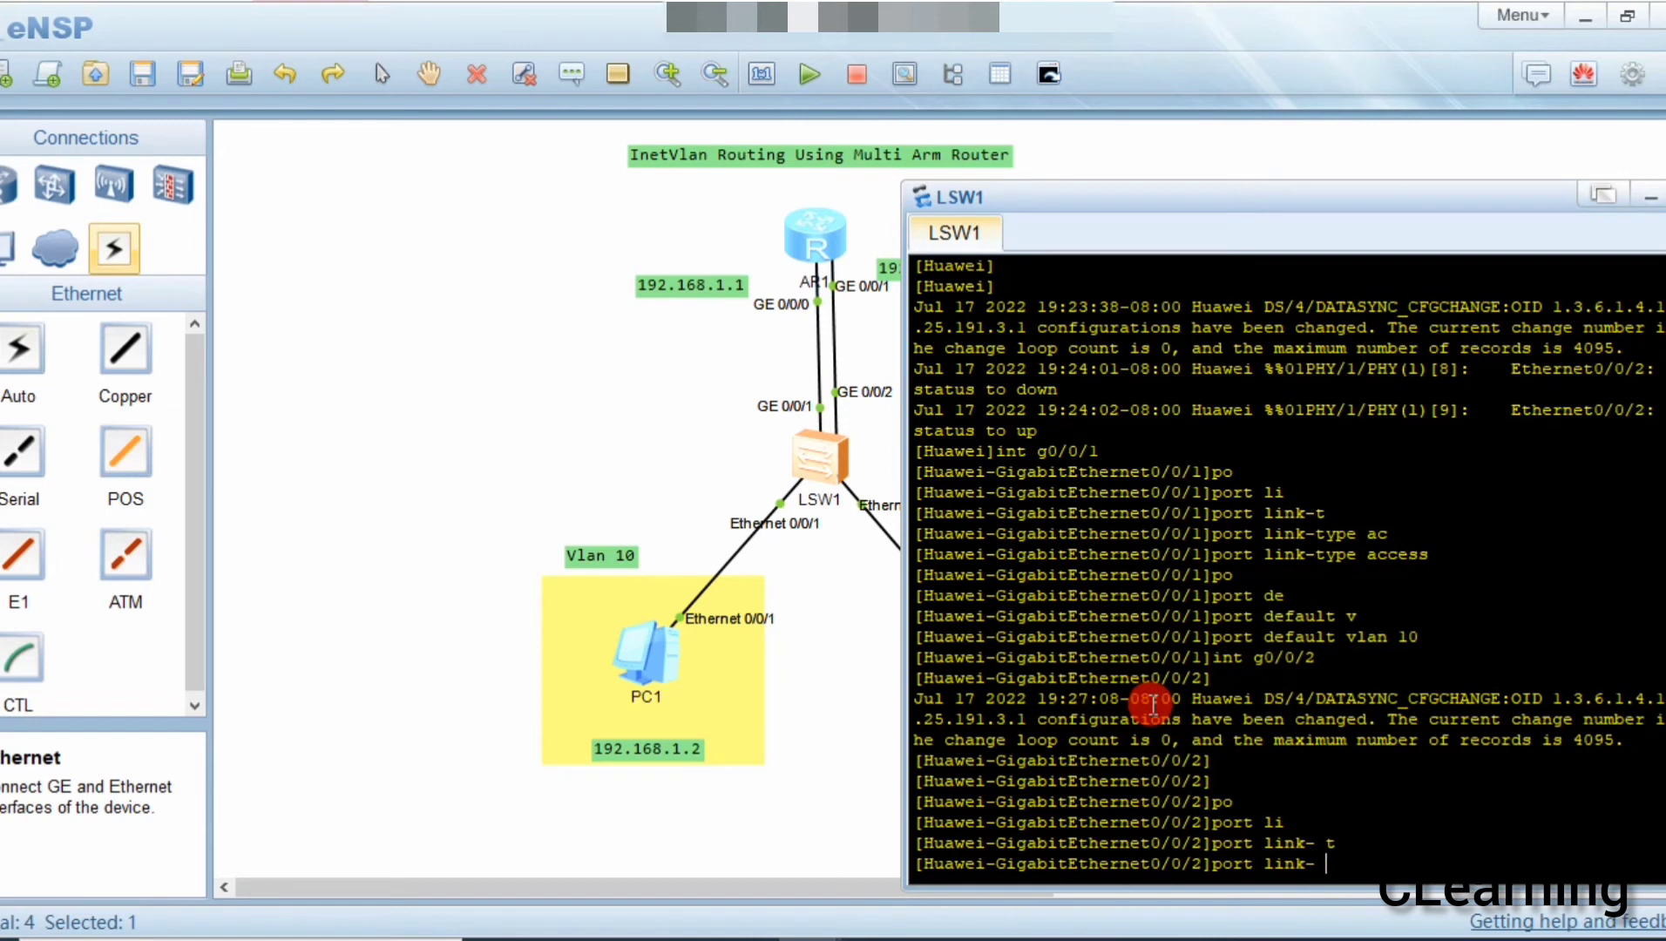
text(t)
key(Tab)
text(ac)
key(Tab)
key(Return)
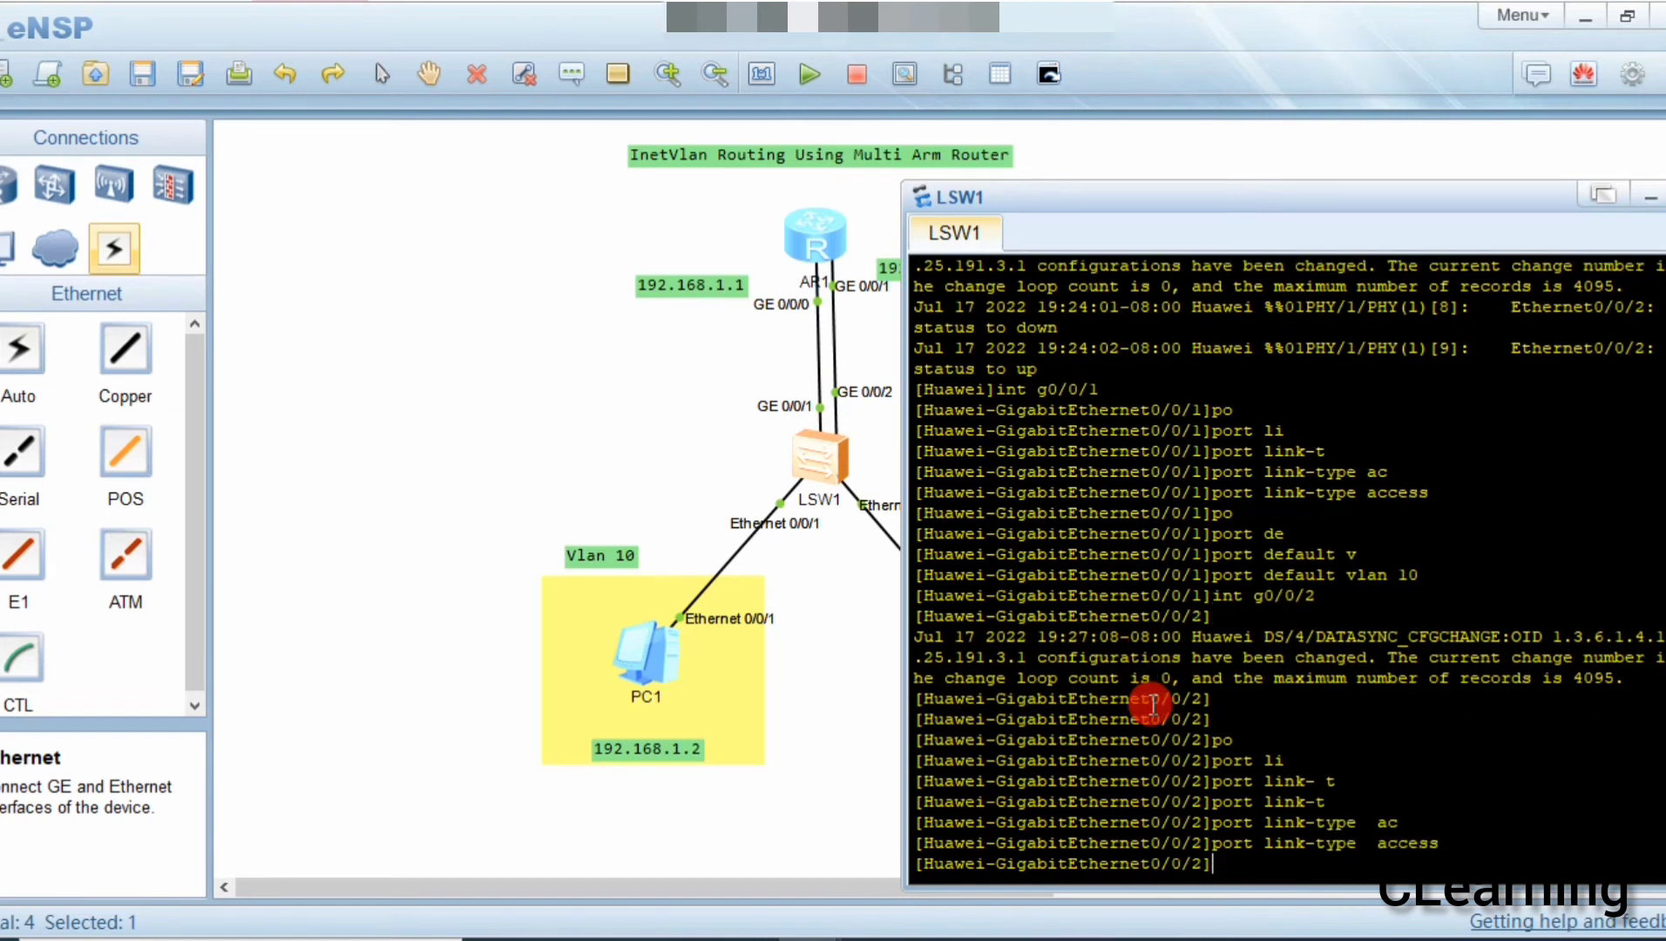
text(po)
key(Tab)
text(de)
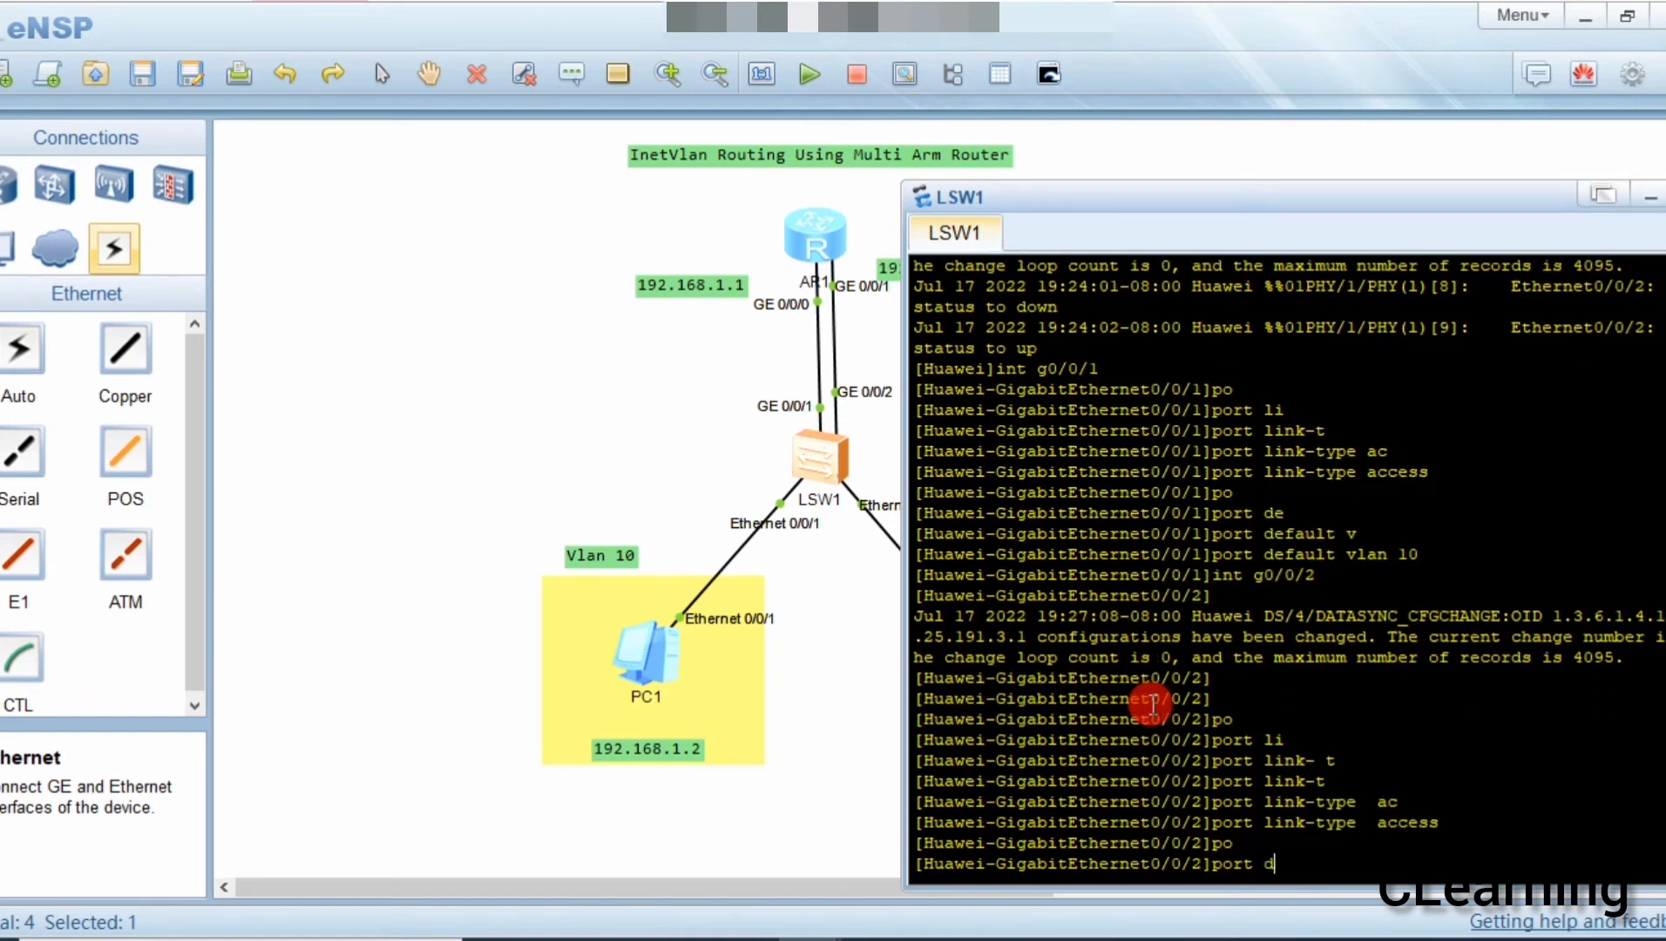
key(Tab)
text(v)
key(Tab)
text(20)
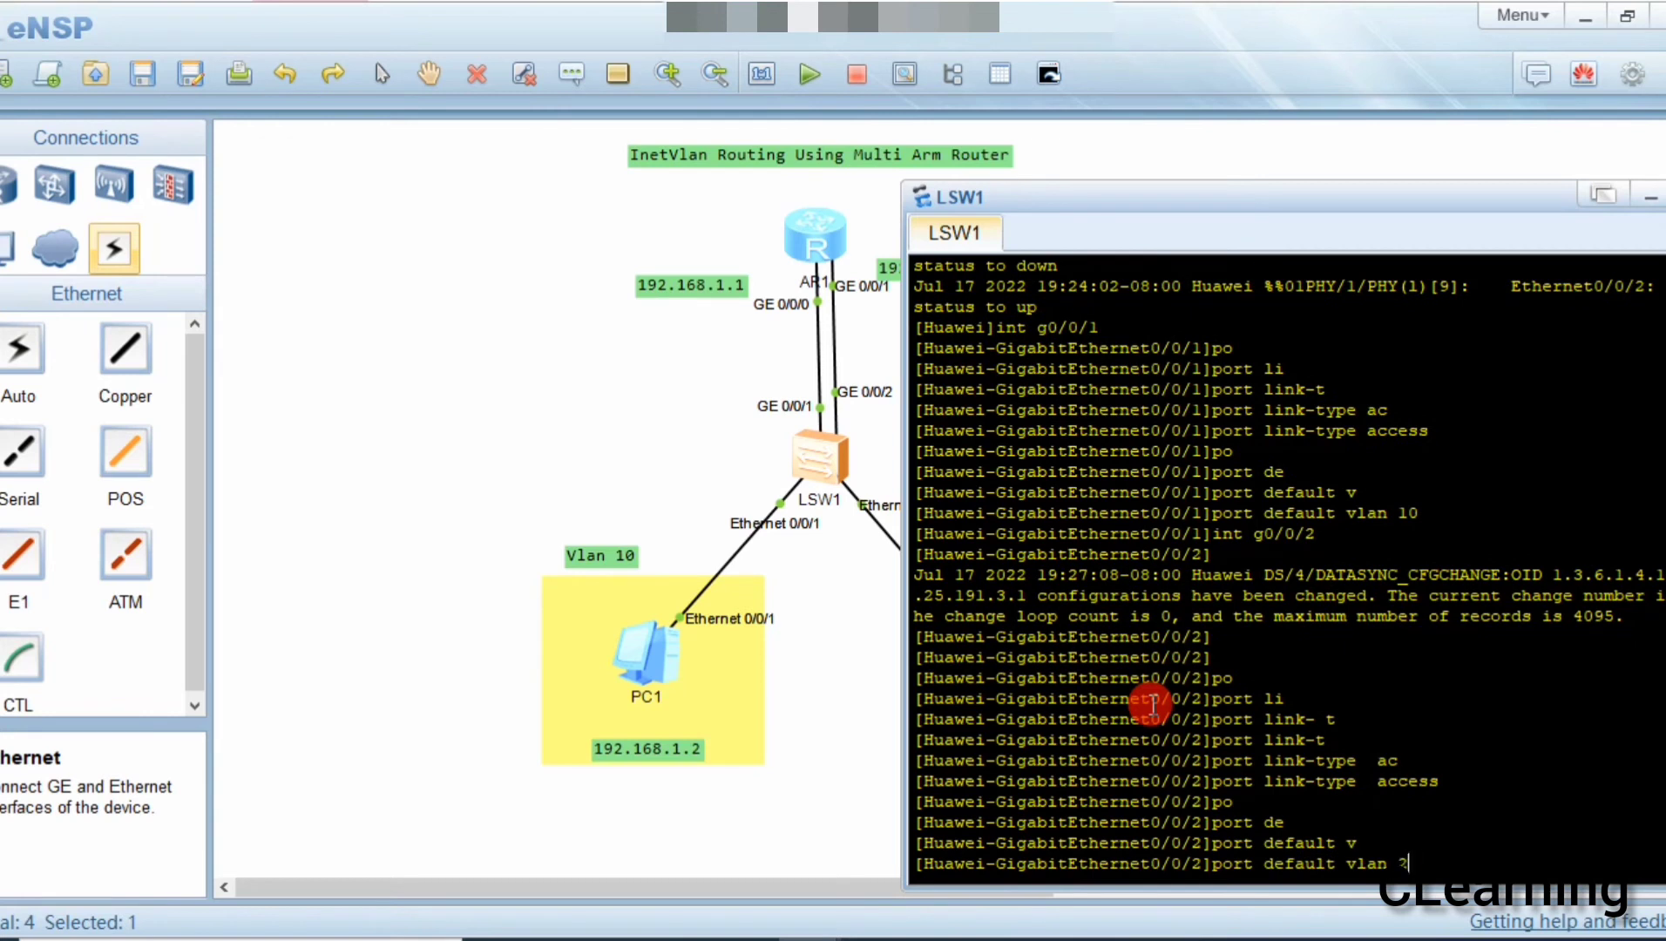
key(Return)
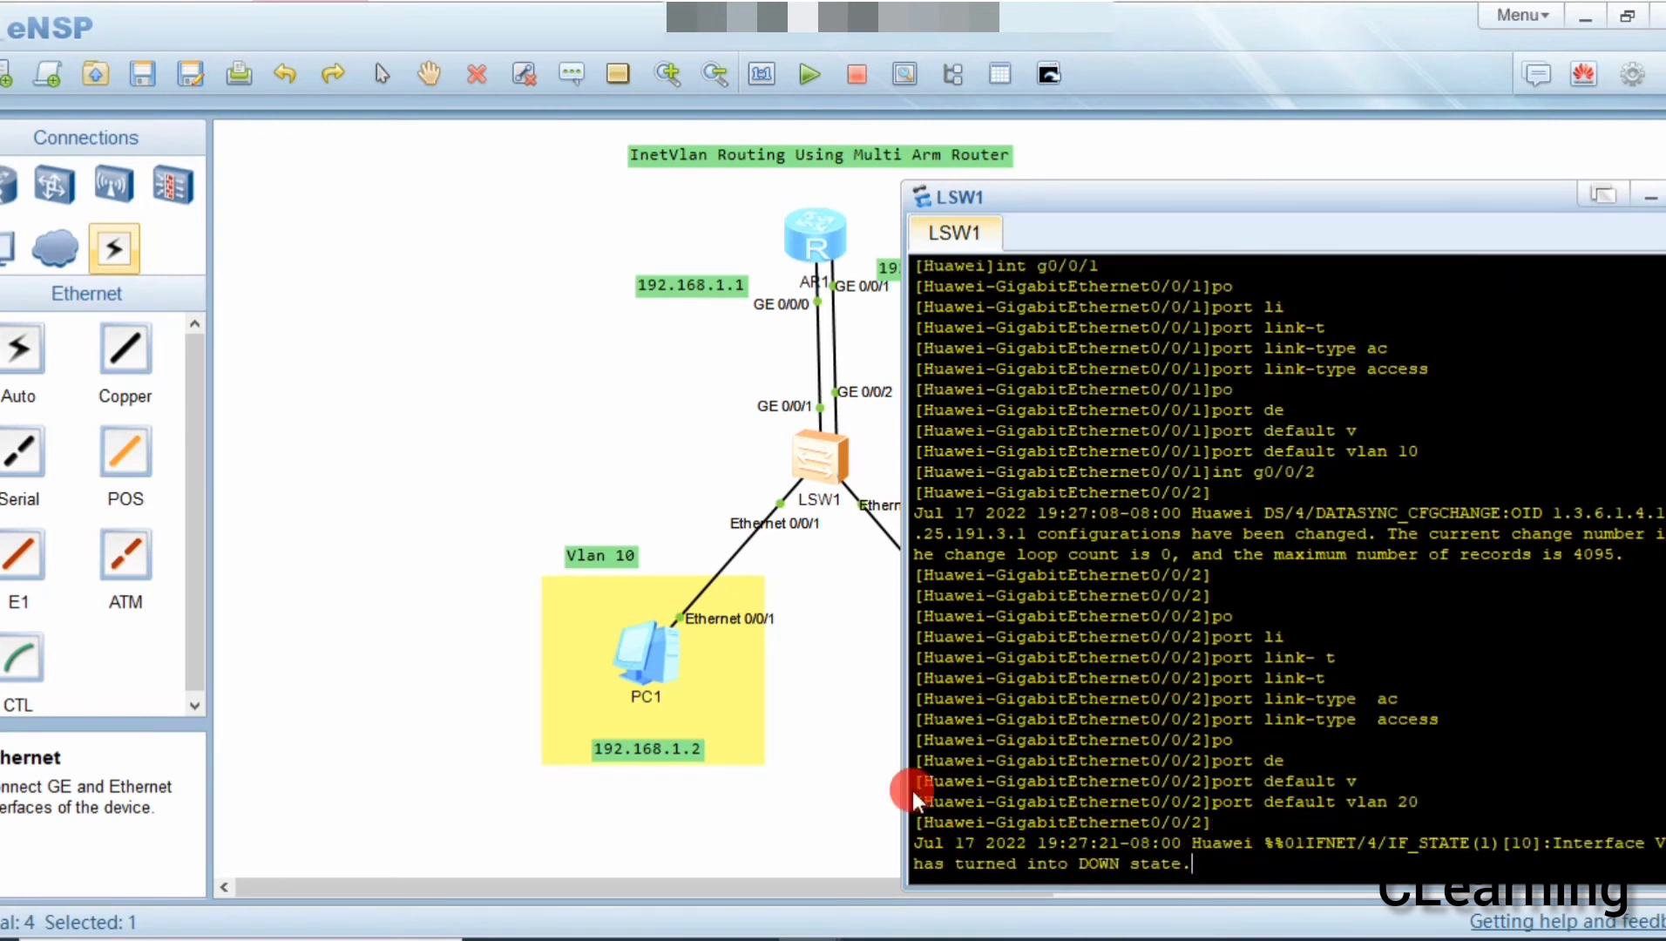
click(809, 698)
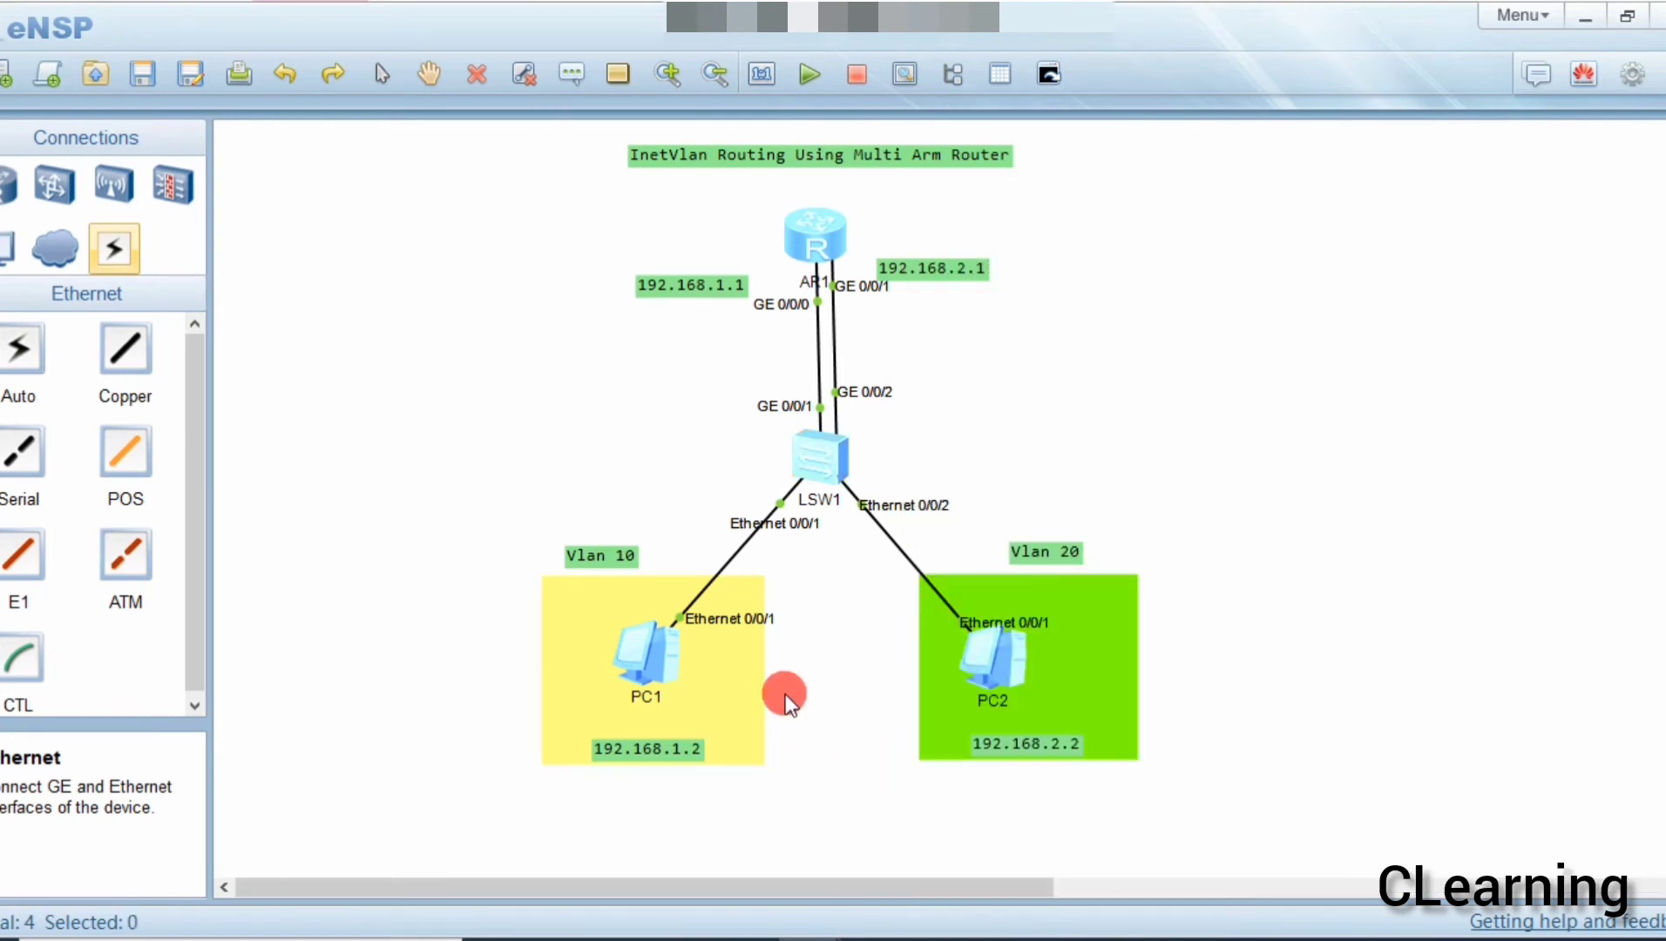
From PC1, ping its gateway 192.168.1.1
double_click(659, 669)
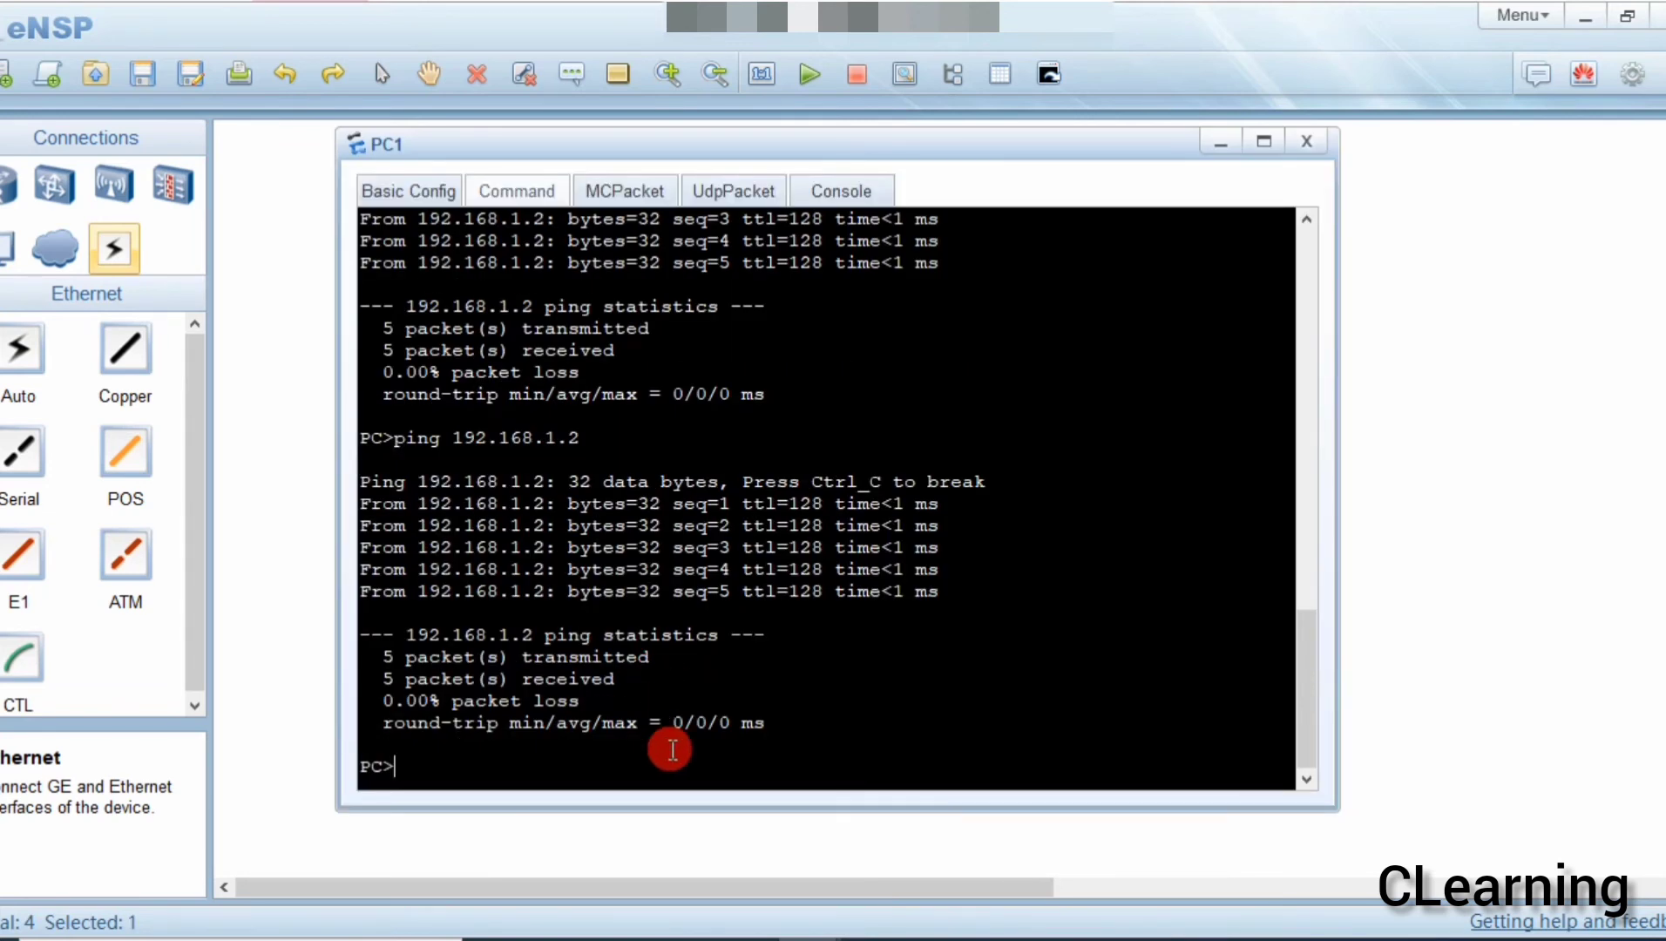
text(pig)
key(BackSpace)
text(ng 192.168.1.1)
key(Return)
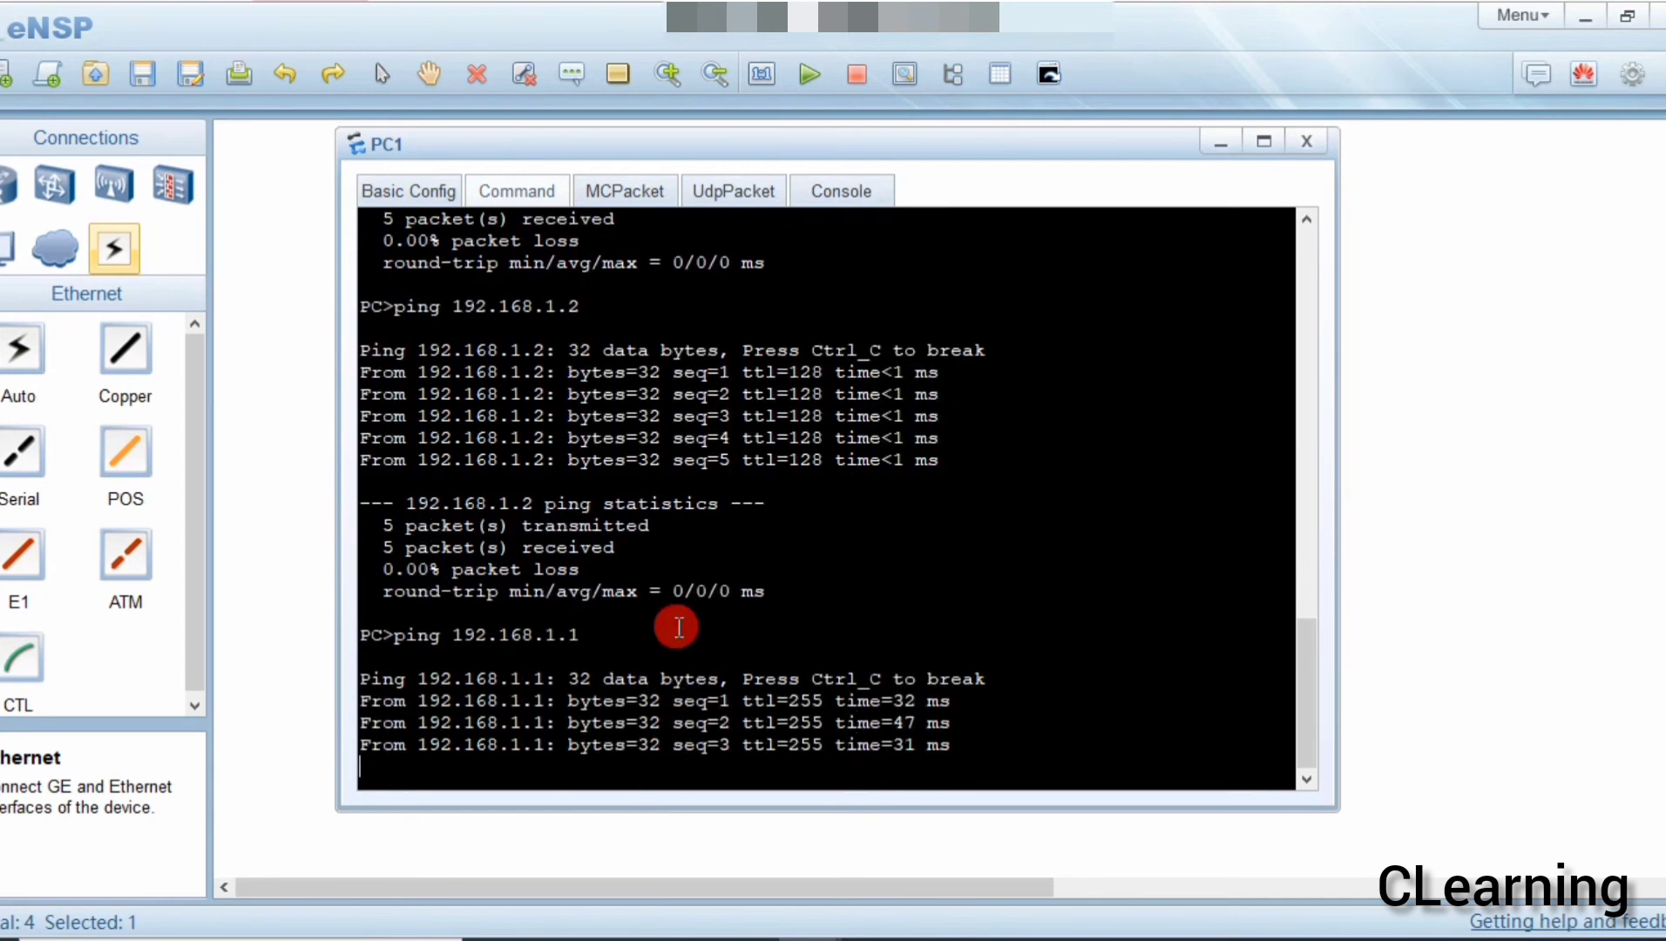
click(1502, 521)
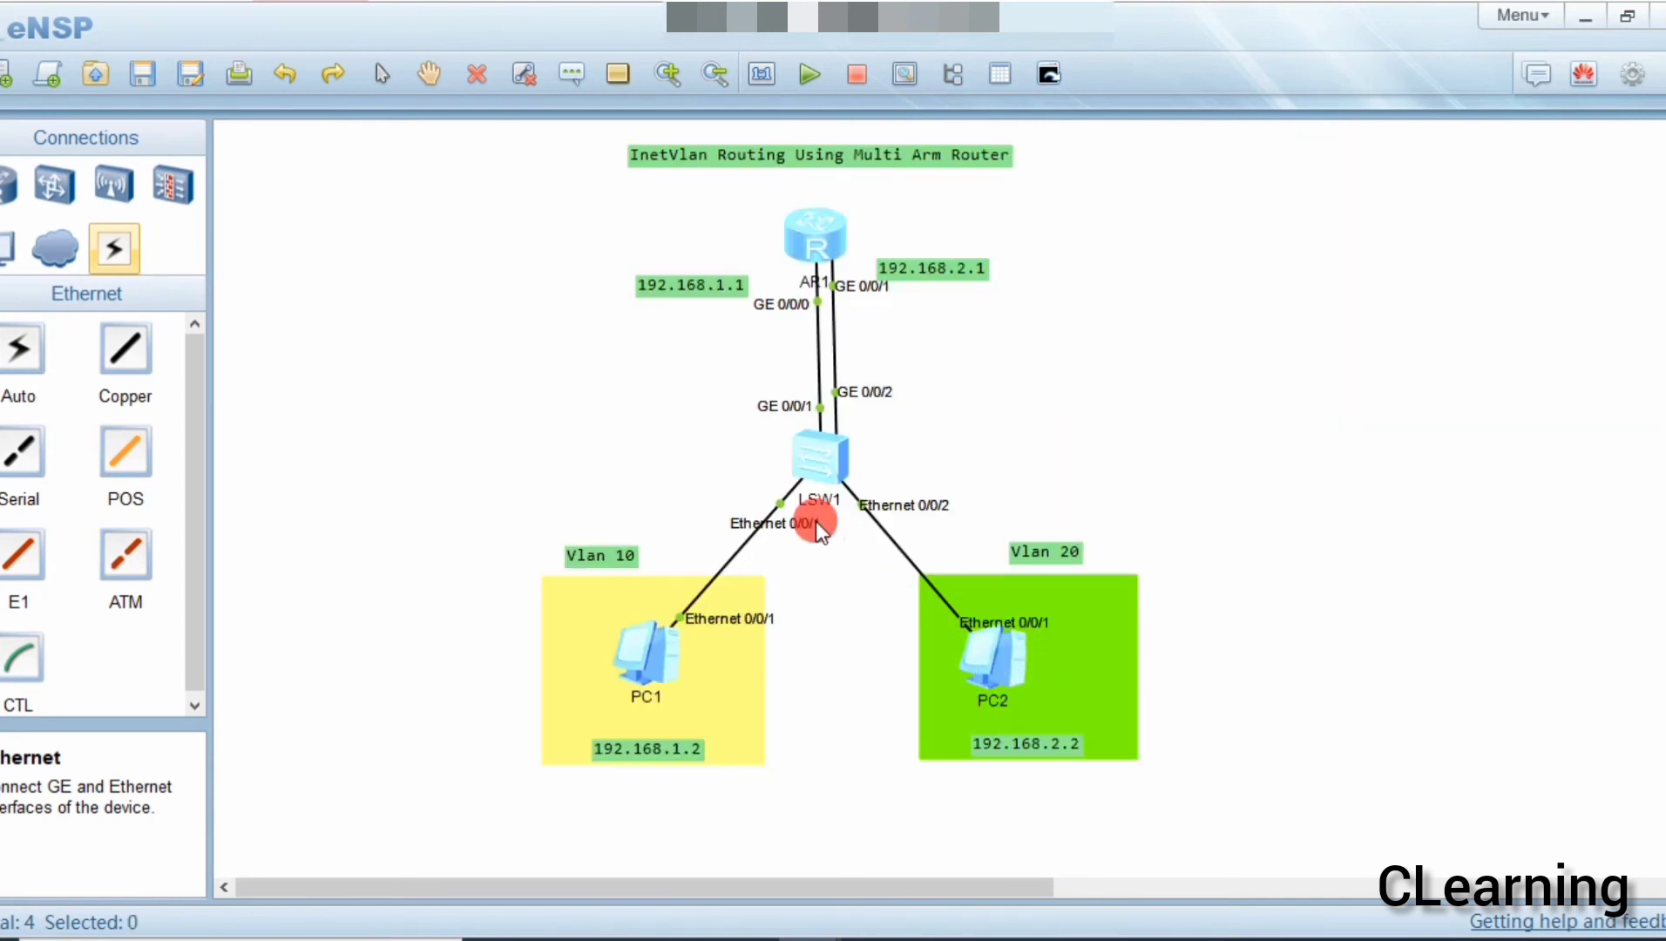
From PC2, ping its gateway 192.168.2.1
click(990, 659)
double_click(990, 659)
text(ping 19)
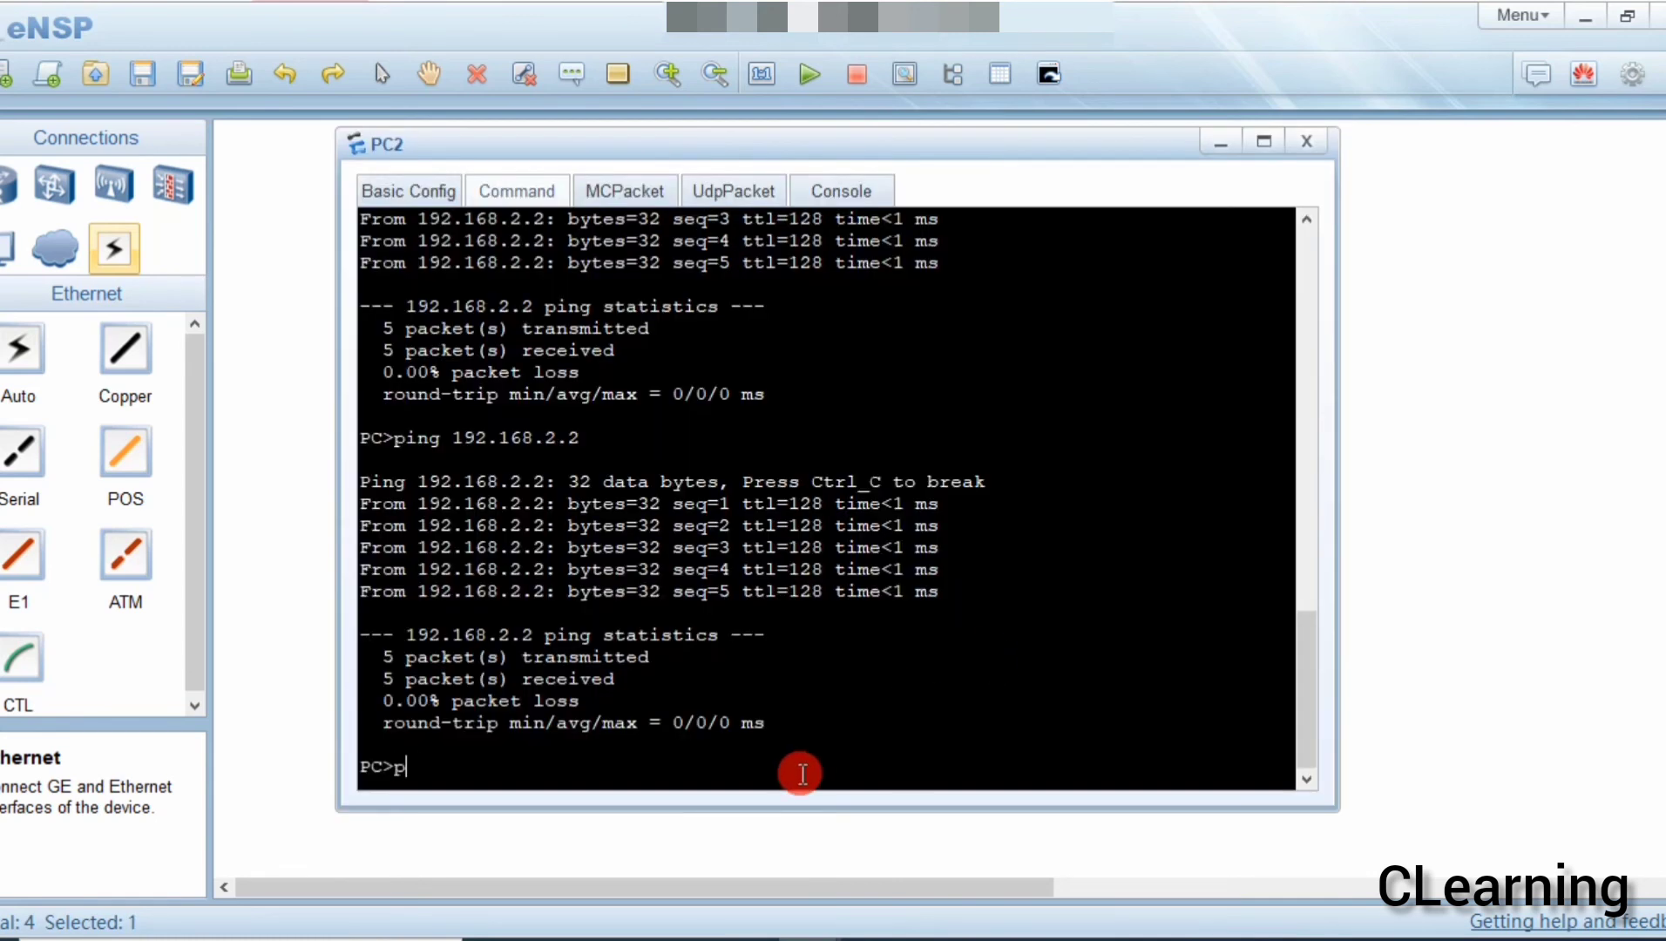
text(2.168.2.1)
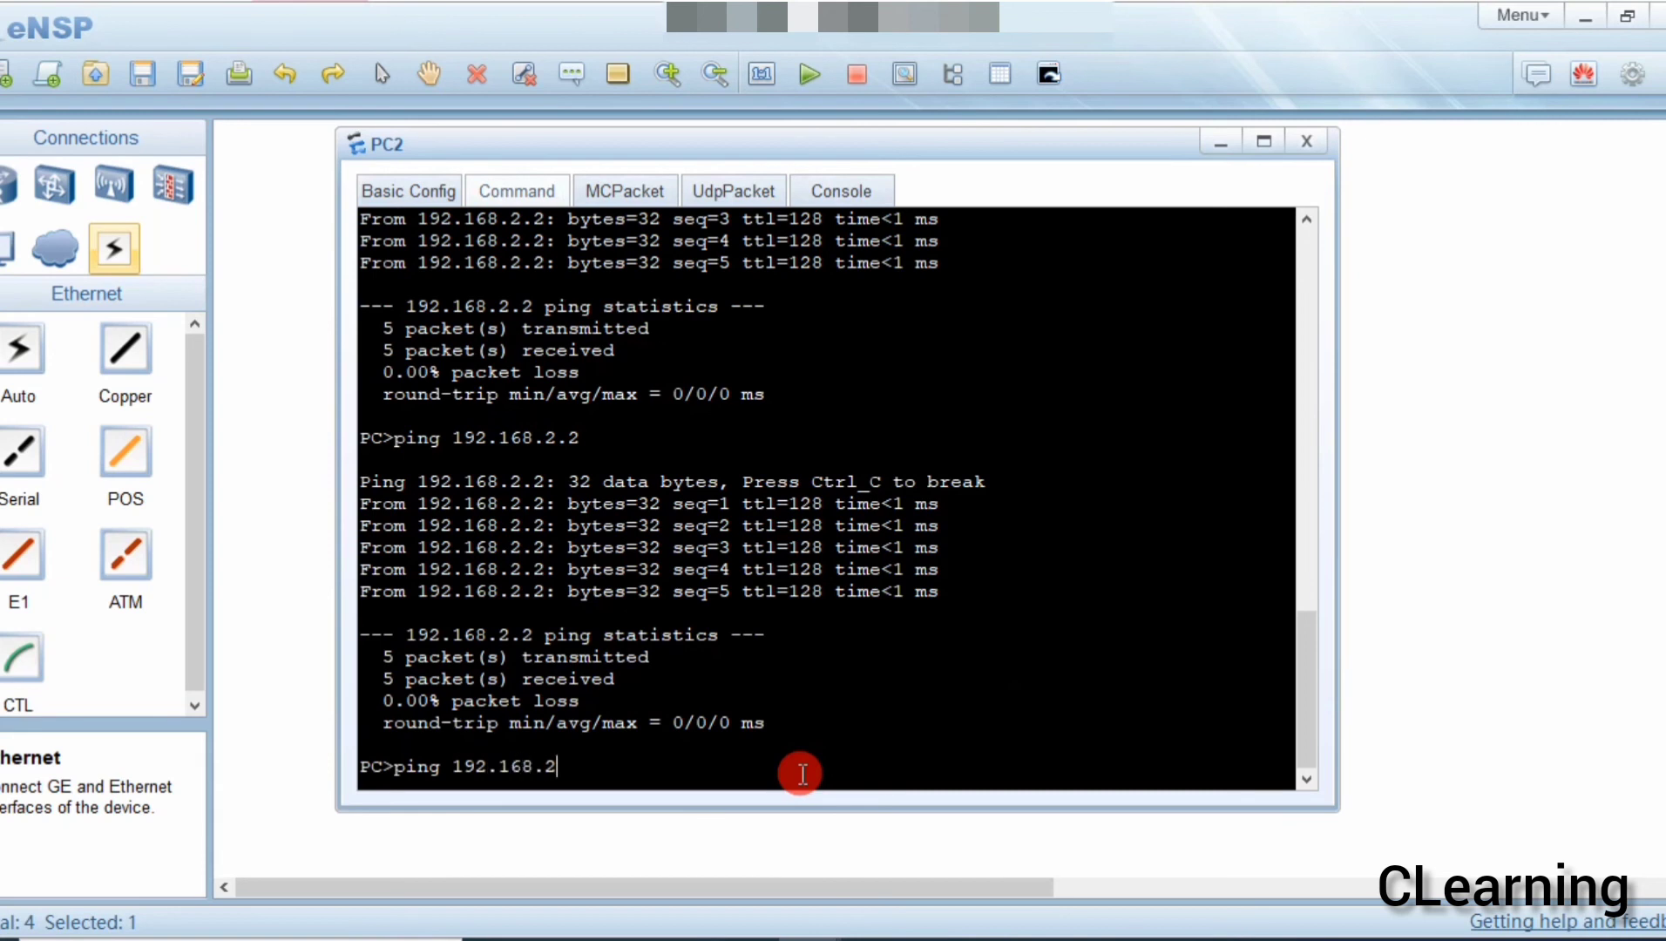
key(Return)
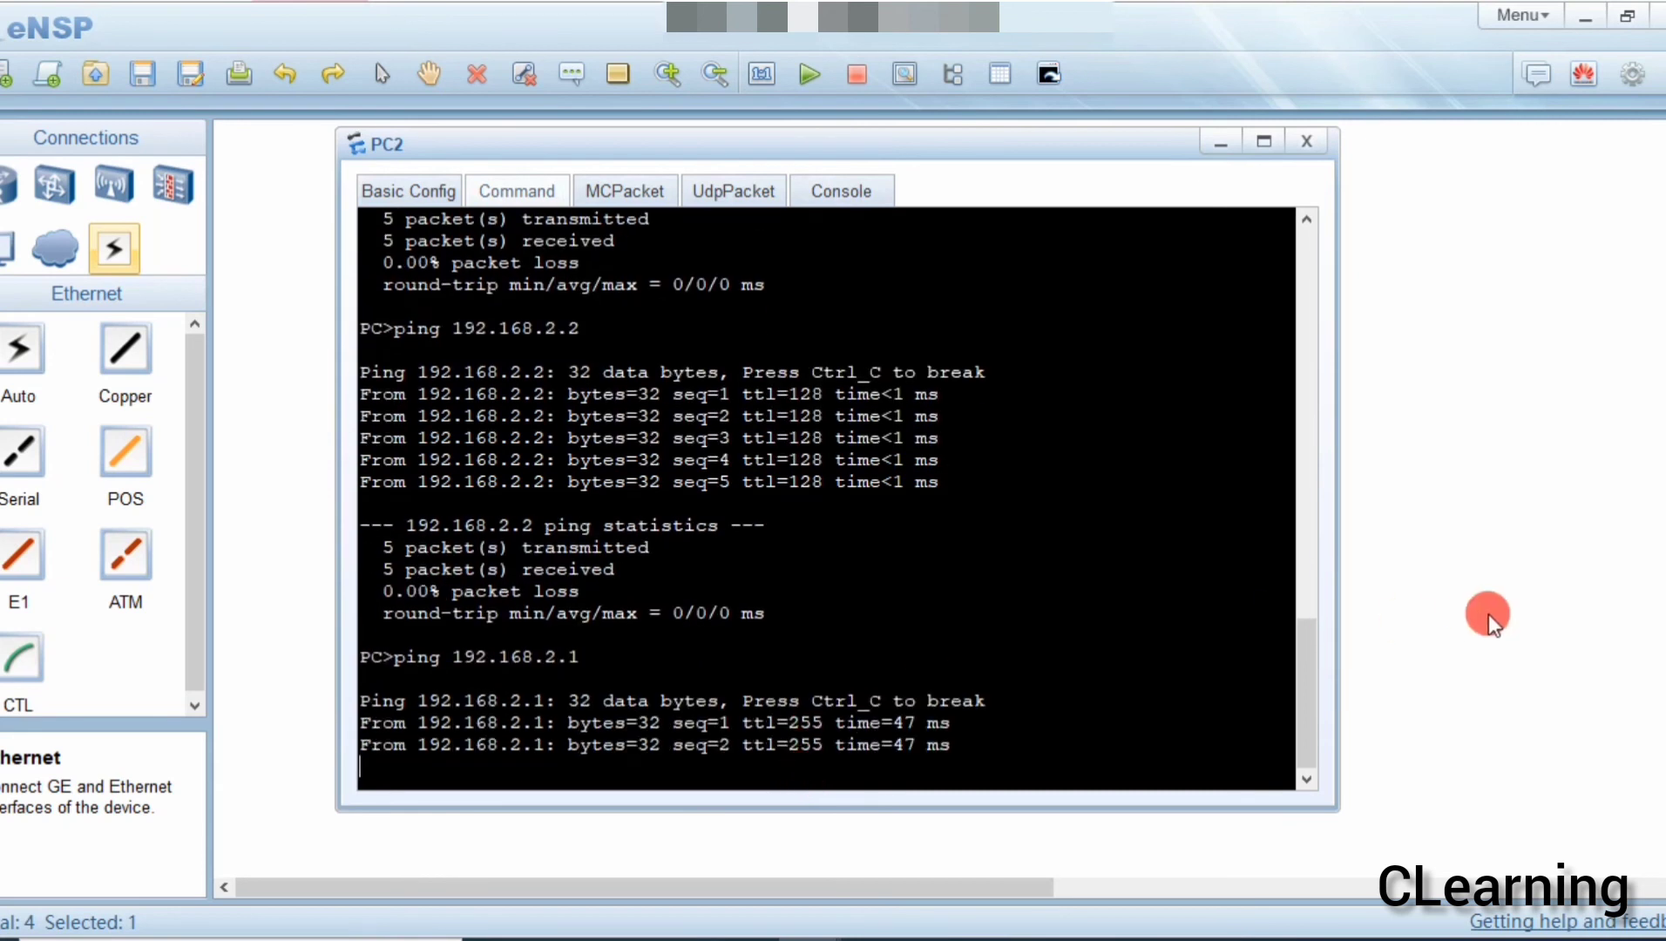
click(1487, 613)
From PC1, ping PC2 at 192.168.2.2
double_click(651, 657)
key(Up)
key(BackSpace)
key(BackSpace)
key(BackSpace)
text(2.2)
key(Return)
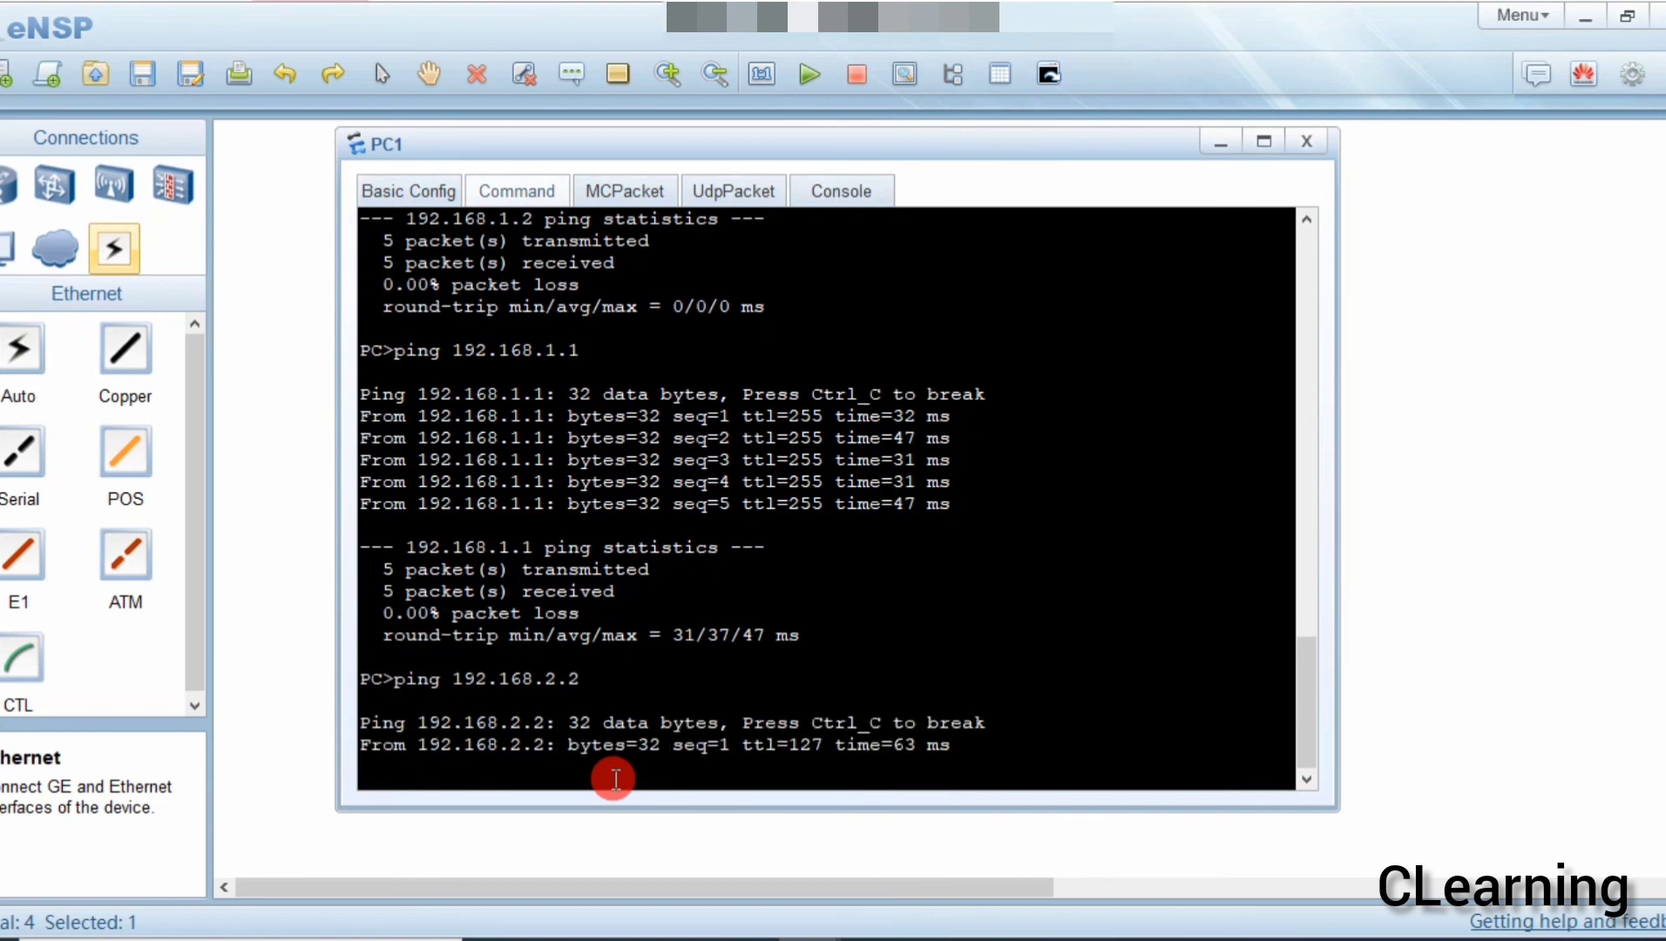
click(1625, 794)
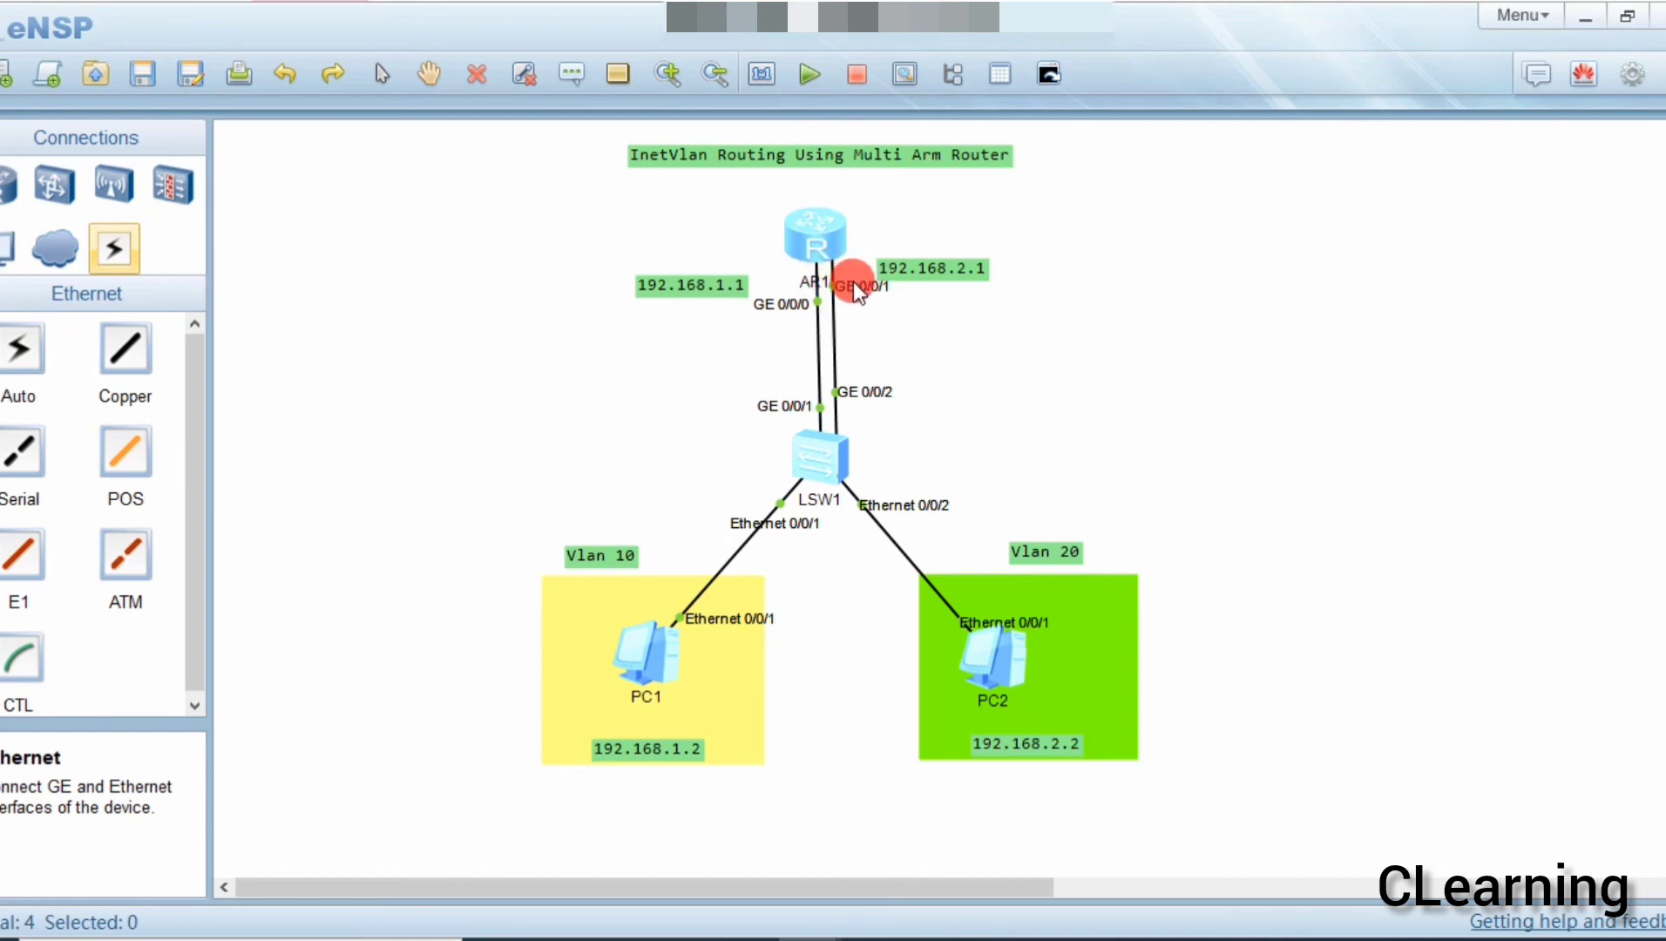
From PC2, ping PC1 at 192.168.1.2 and return to the topology
double_click(995, 671)
key(Up)
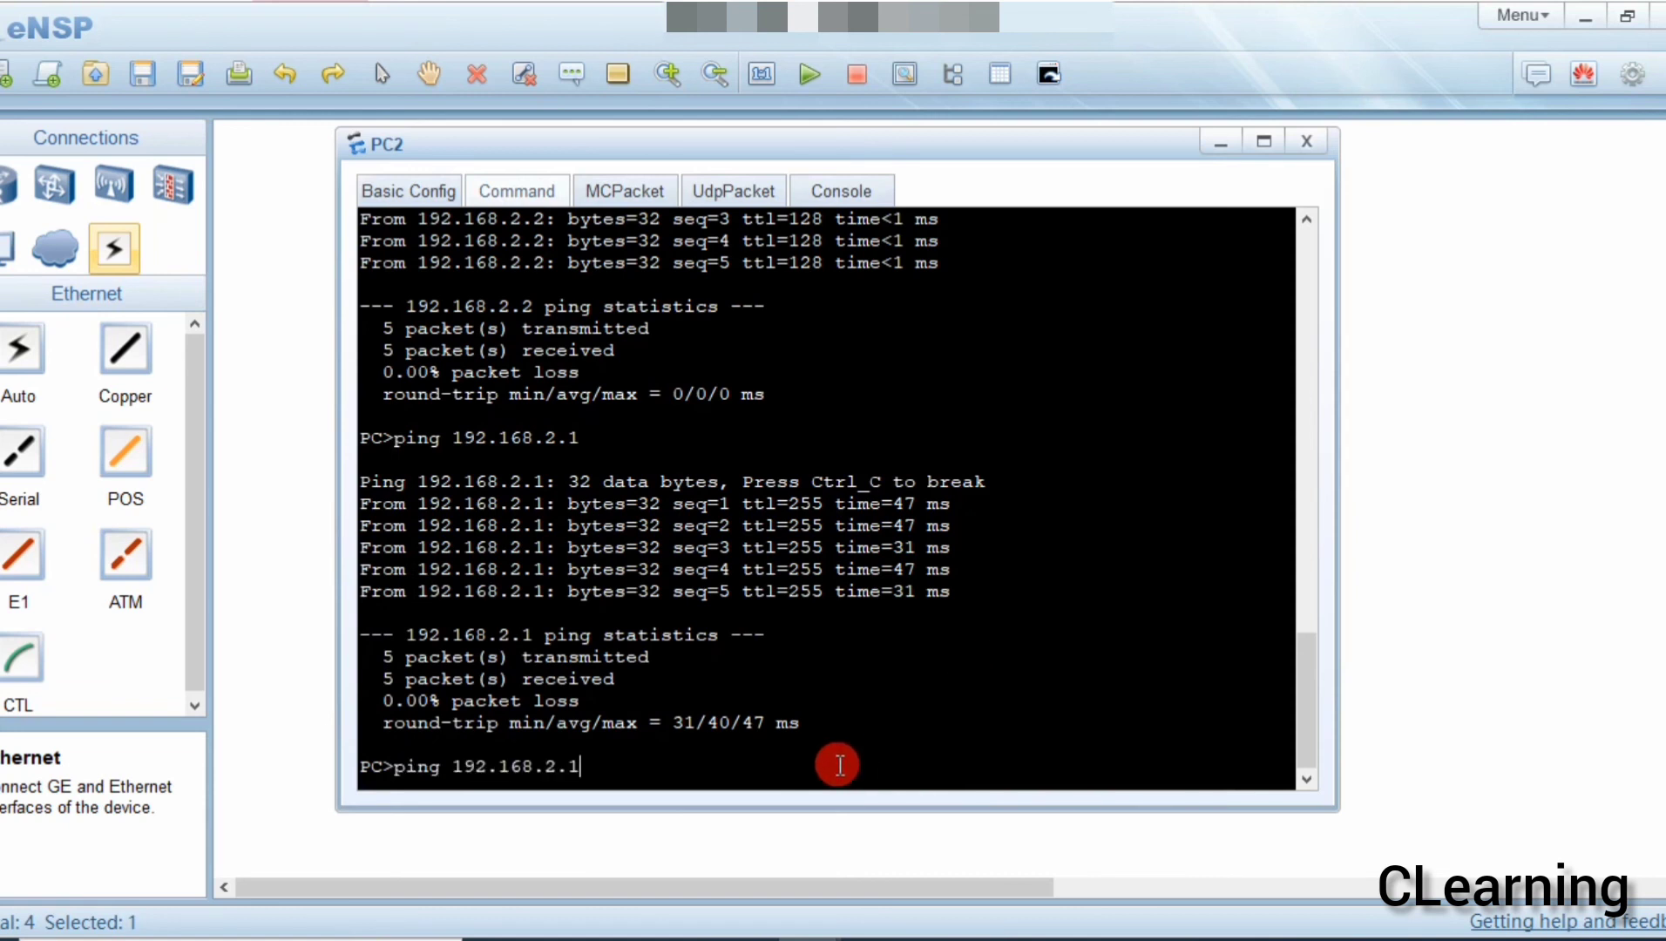
key(BackSpace)
key(BackSpace)
key(BackSpace)
text(1.1)
key(BackSpace)
text(2)
key(Return)
click(1439, 631)
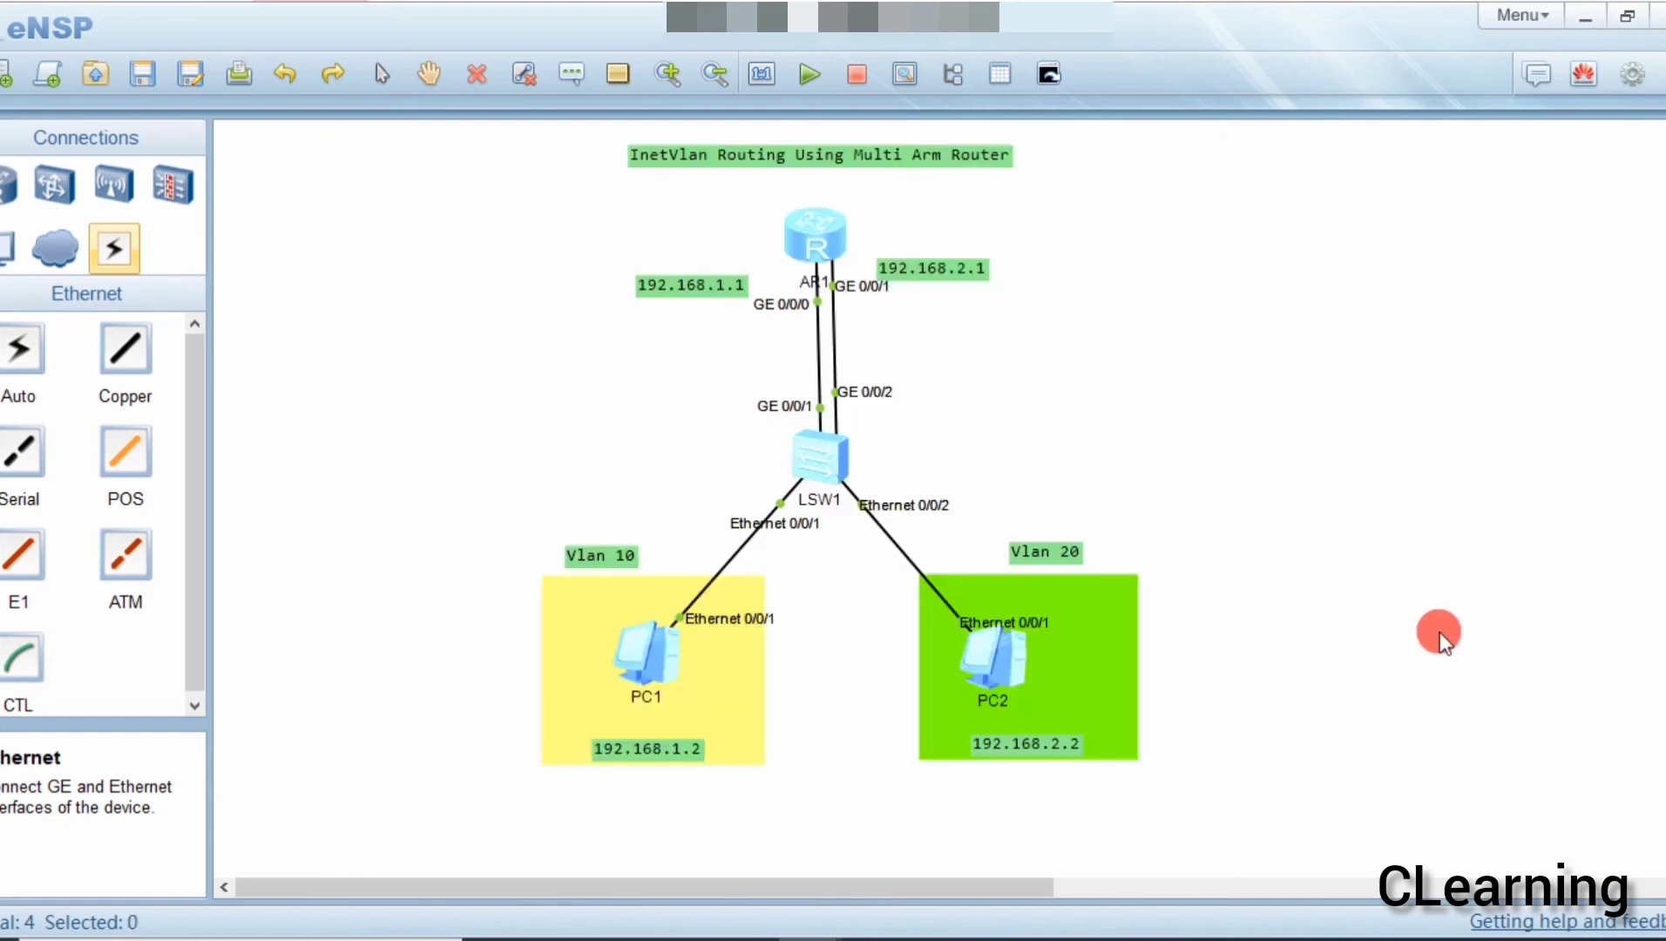